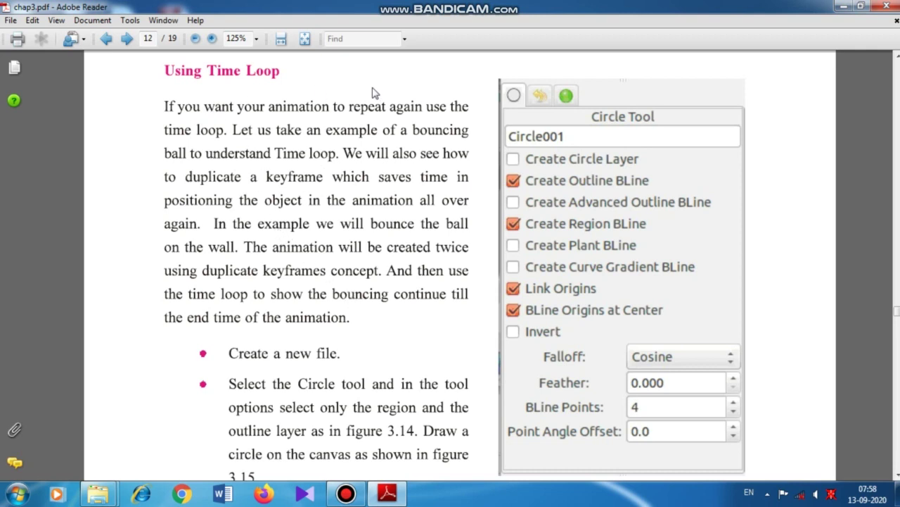
# Set the PDF and the folder aside, view the desktop image "moving circle 2" in Internet Explorer, and close it
pyautogui.click(847, 7)
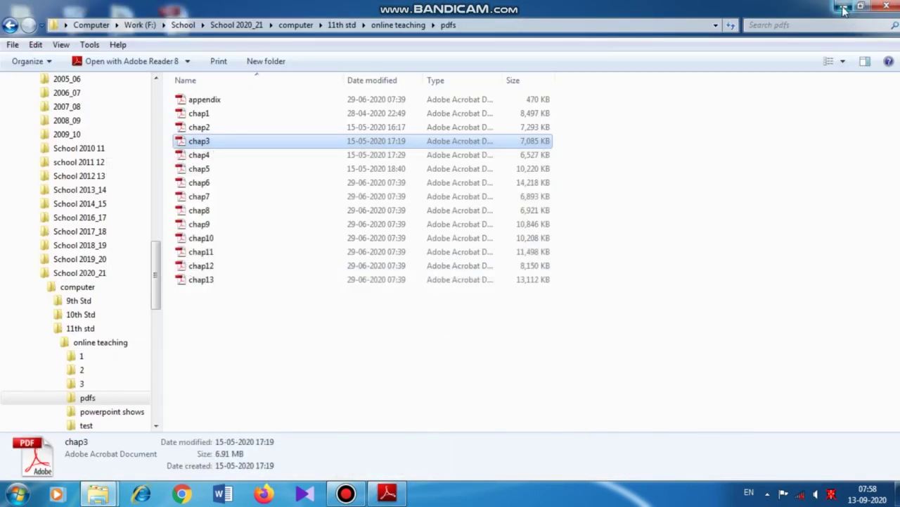
pyautogui.click(844, 10)
pyautogui.rightClick(315, 80)
pyautogui.moveTo(371, 256)
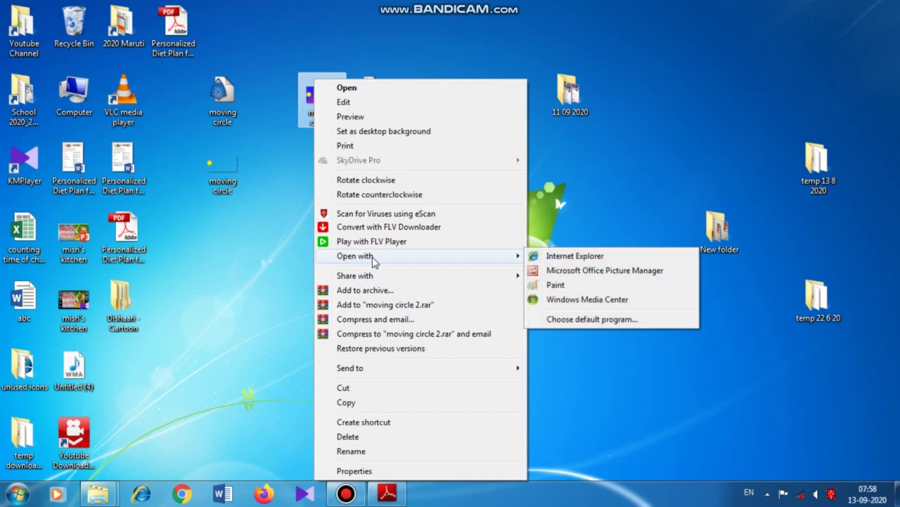
pyautogui.click(607, 259)
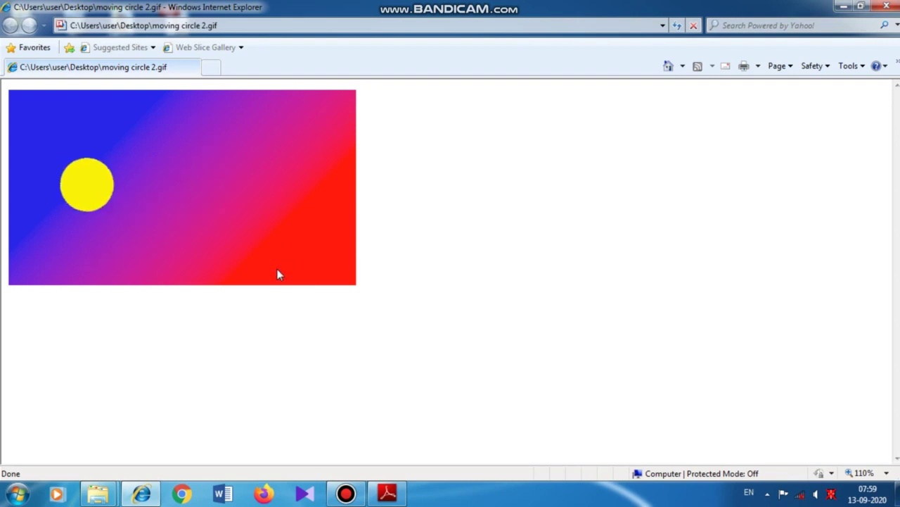
pyautogui.click(887, 7)
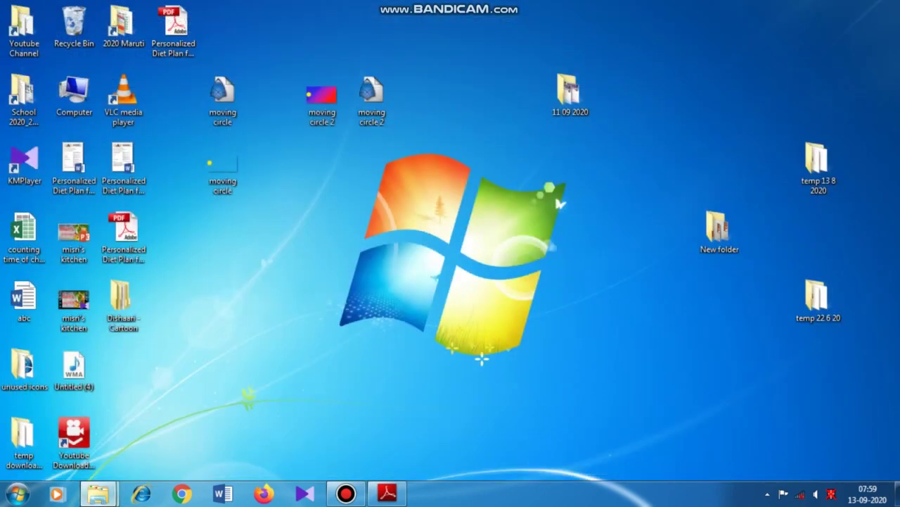
# Launch Synfig Studio, then move and enlarge the canvas window to fill the space between the toolbox and side panels
pyautogui.click(17, 494)
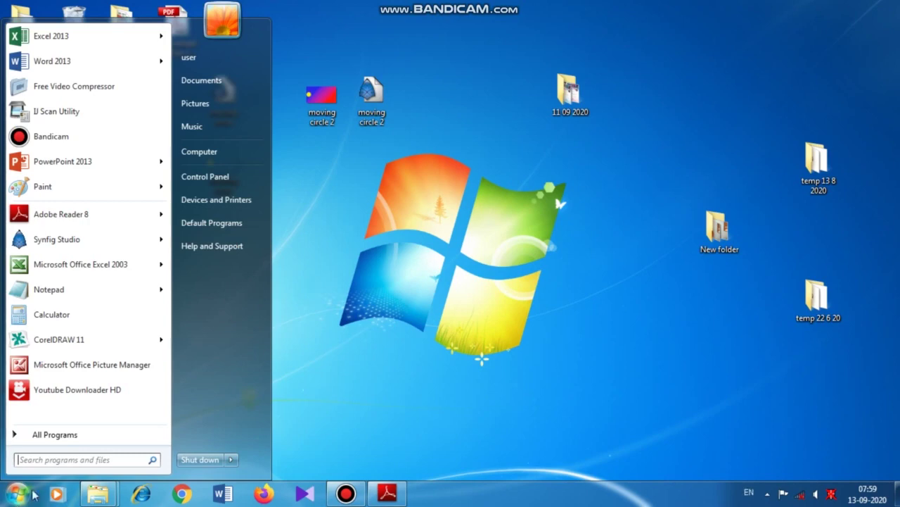
pyautogui.click(89, 244)
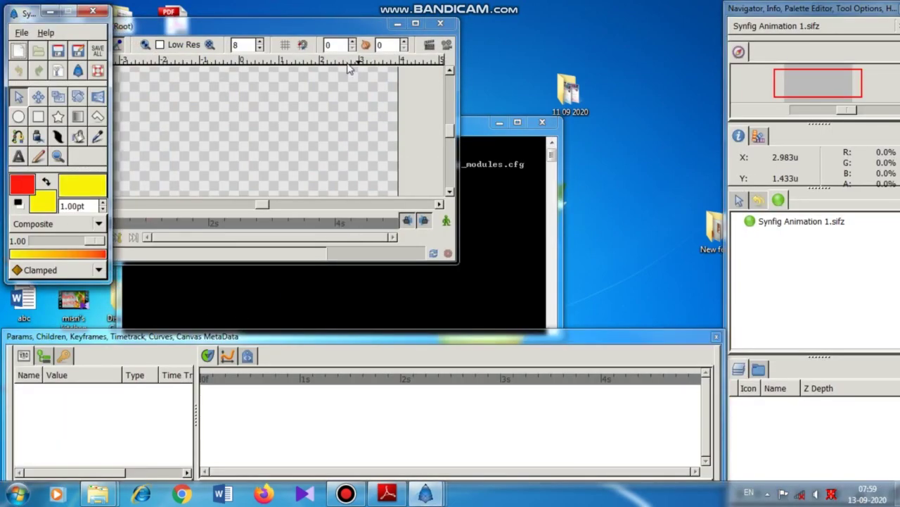
pyautogui.moveTo(305, 28); pyautogui.dragTo(405, 13)
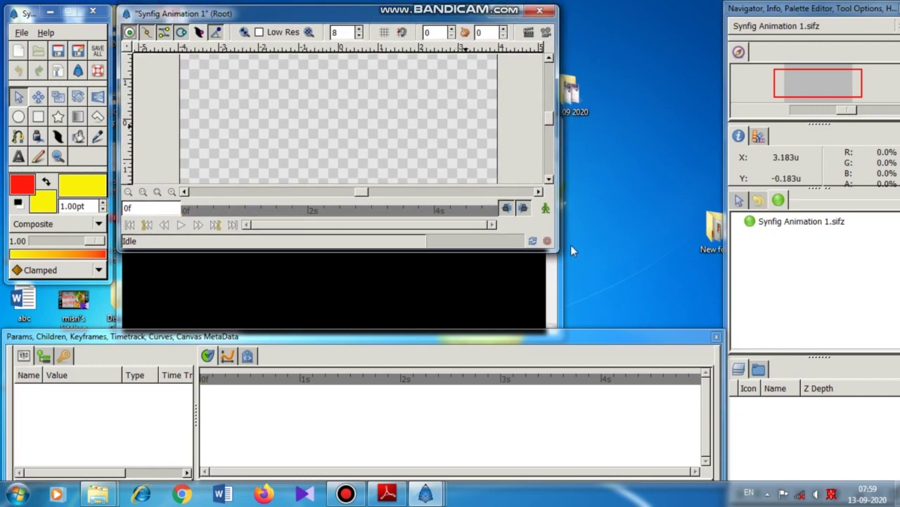
pyautogui.moveTo(554, 248); pyautogui.dragTo(715, 321)
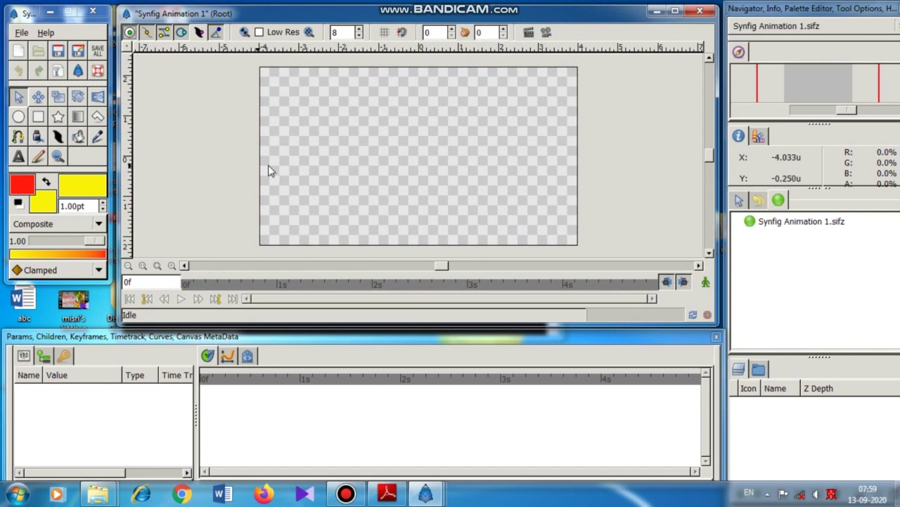
# Draw a linear yellow-to-red background gradient from about (-1.02, 2.08) to (0.10, -1.32)
pyautogui.click(78, 116)
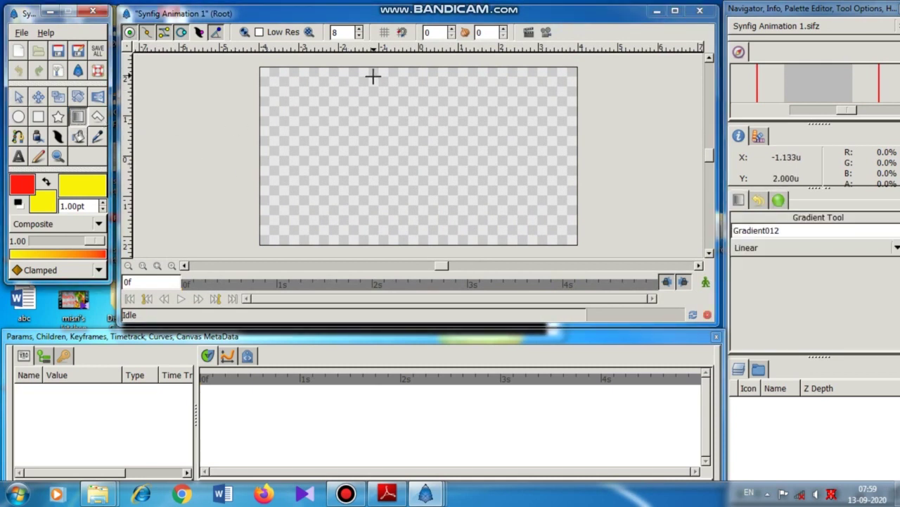
pyautogui.moveTo(377, 73); pyautogui.dragTo(424, 211)
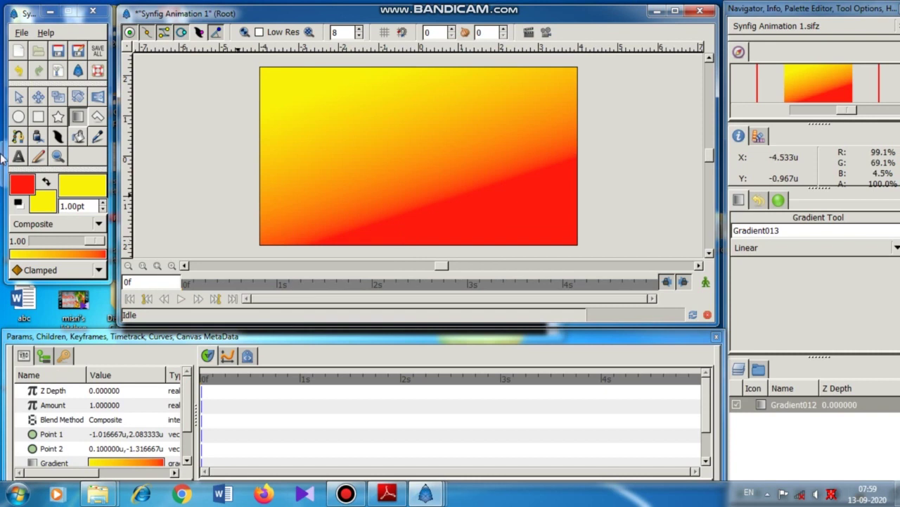
# Choose the Circle tool and set the fill colour to blue with red 6.5, green 5.3 and blue 95.3
pyautogui.click(19, 117)
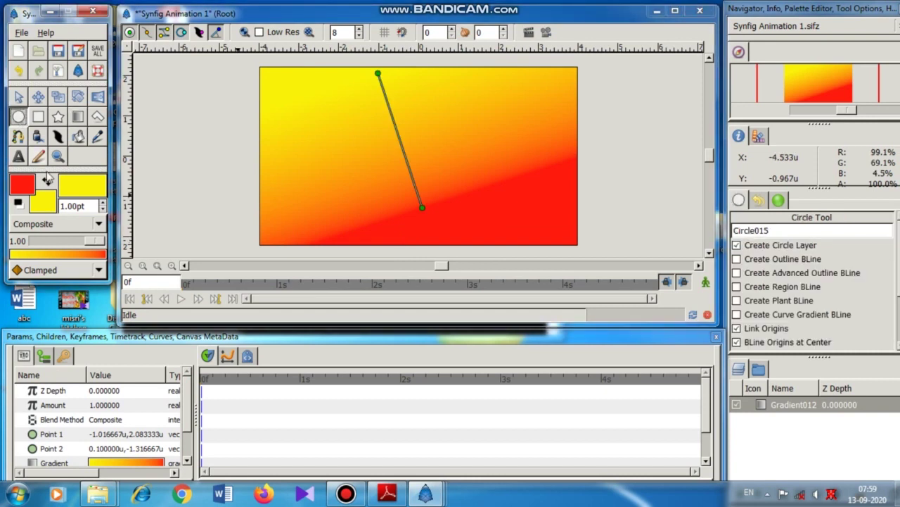
pyautogui.doubleClick(46, 205)
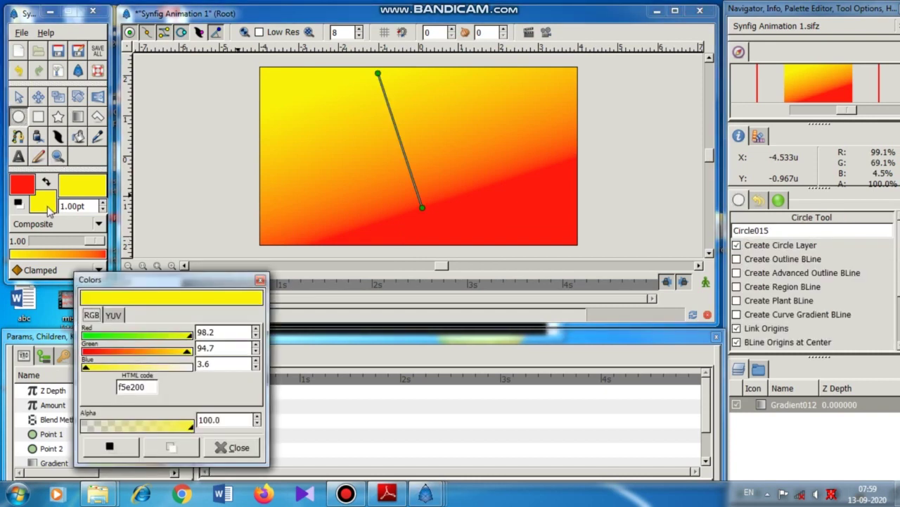
pyautogui.click(154, 336)
pyautogui.click(153, 351)
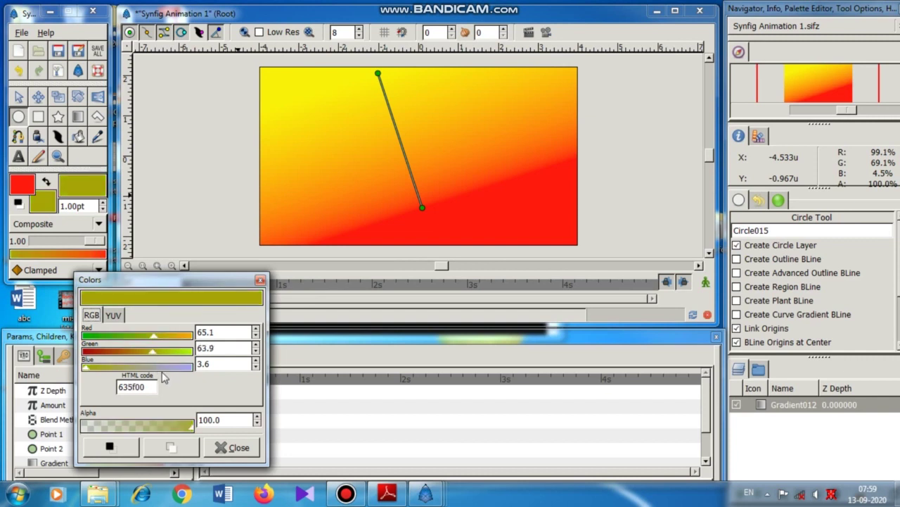
pyautogui.click(179, 366)
pyautogui.click(177, 350)
pyautogui.click(177, 336)
pyautogui.click(188, 351)
pyautogui.click(187, 366)
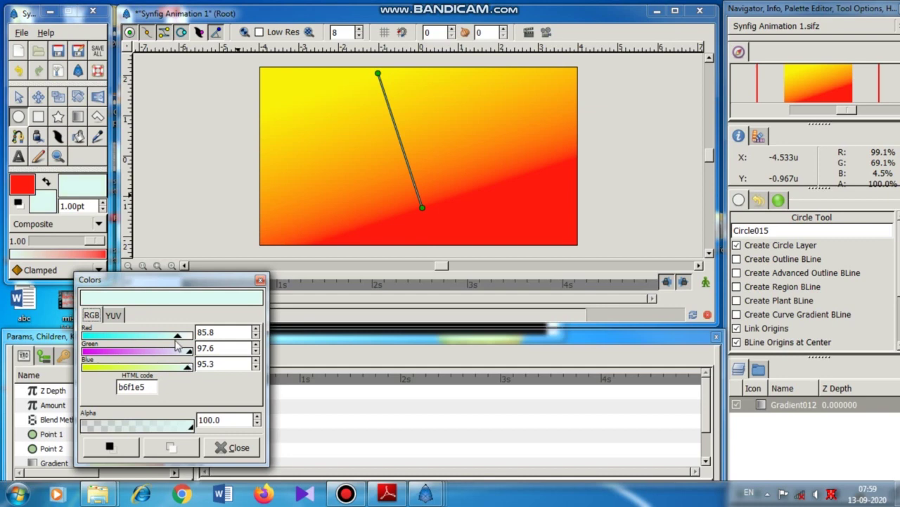
pyautogui.click(186, 335)
pyautogui.click(117, 351)
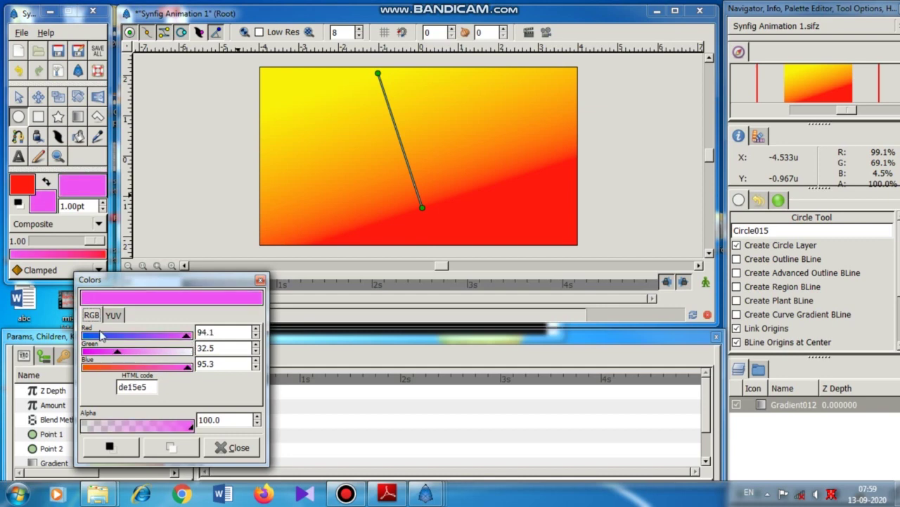
pyautogui.click(89, 336)
pyautogui.click(88, 351)
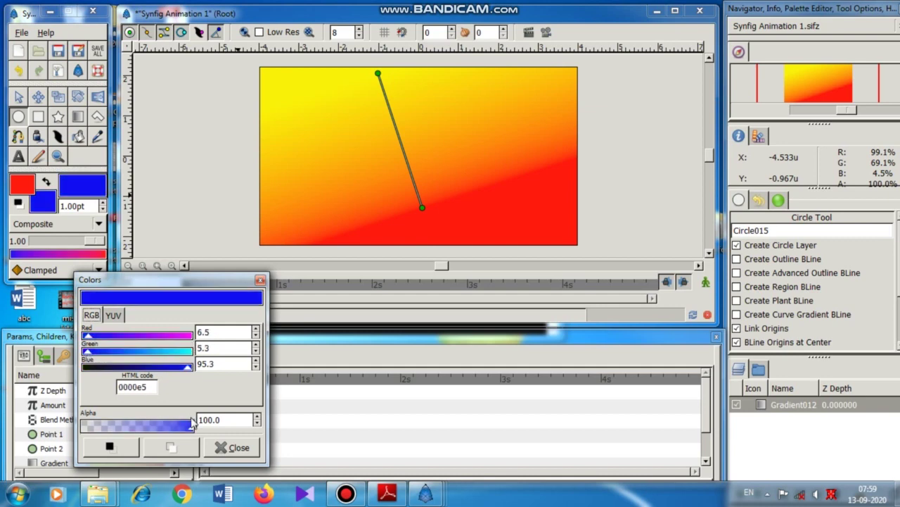
pyautogui.click(232, 447)
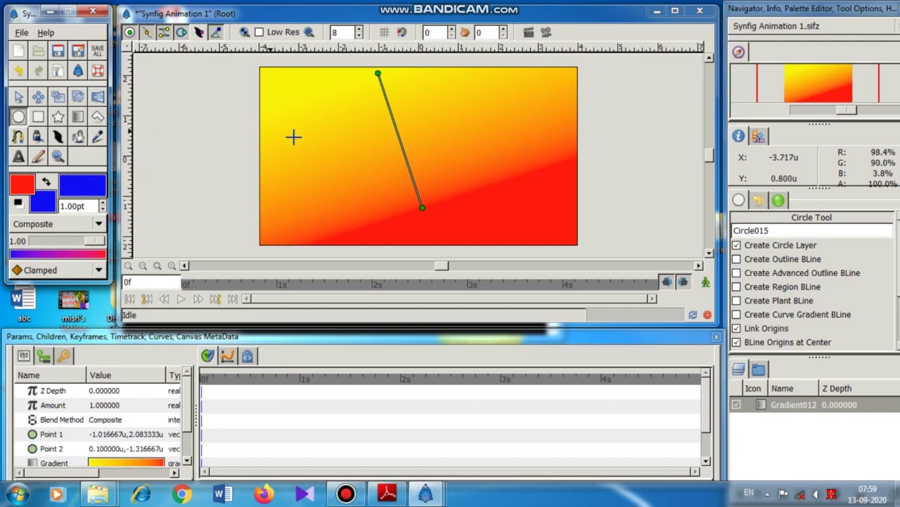
# Draw a blue circle with a radius of about 0.53u near the canvas's left edge and select it
pyautogui.moveTo(281, 141); pyautogui.dragTo(303, 159)
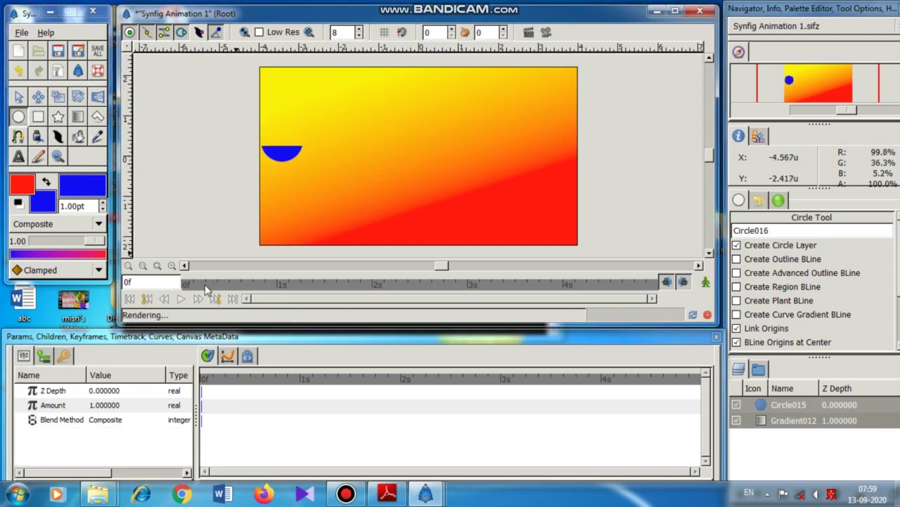
pyautogui.click(21, 96)
pyautogui.click(330, 194)
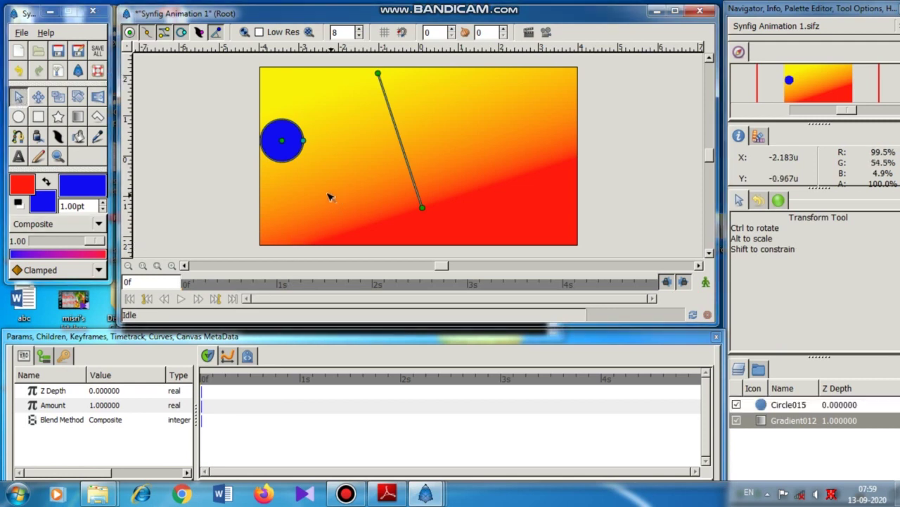
pyautogui.click(296, 149)
# Turn on animate editing mode, fix the circle's start position at 0f, and move it to the canvas's right edge at 2s 15f
pyautogui.click(705, 283)
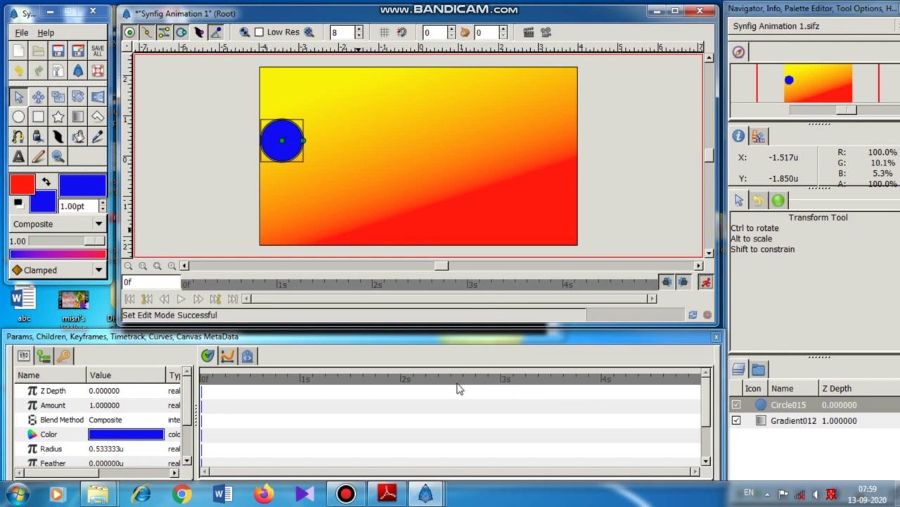
pyautogui.moveTo(281, 141); pyautogui.dragTo(282, 143)
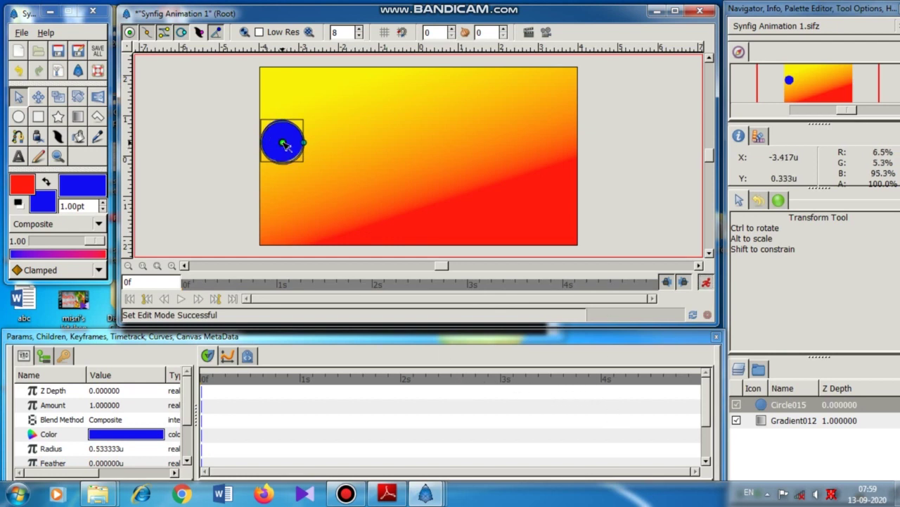
pyautogui.click(463, 387)
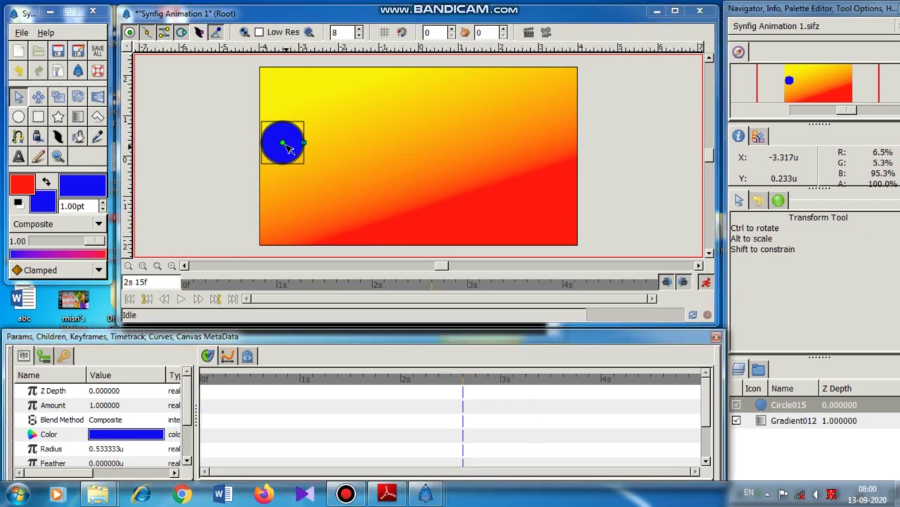
pyautogui.moveTo(284, 144); pyautogui.dragTo(555, 149)
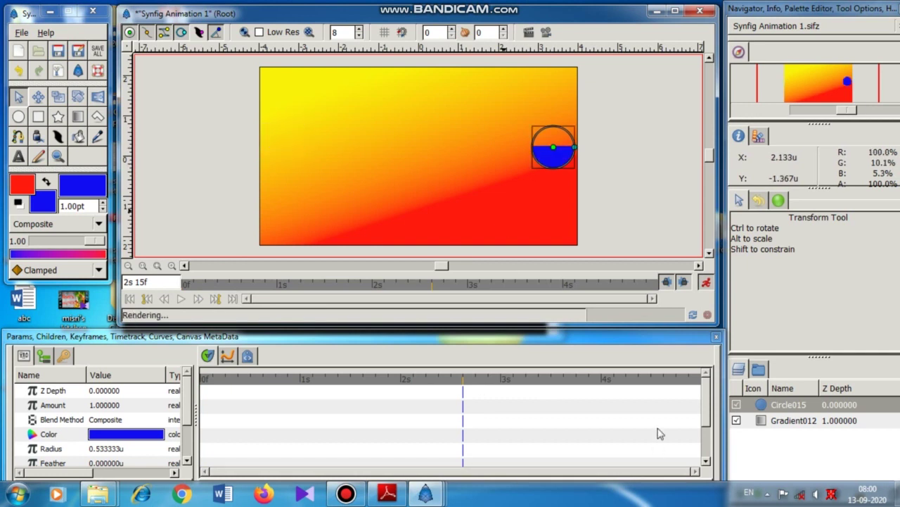
# Move the circle back to the canvas's left edge at 5s and turn off animate editing mode
pyautogui.scroll(-3, 702, 385)
pyautogui.click(695, 385)
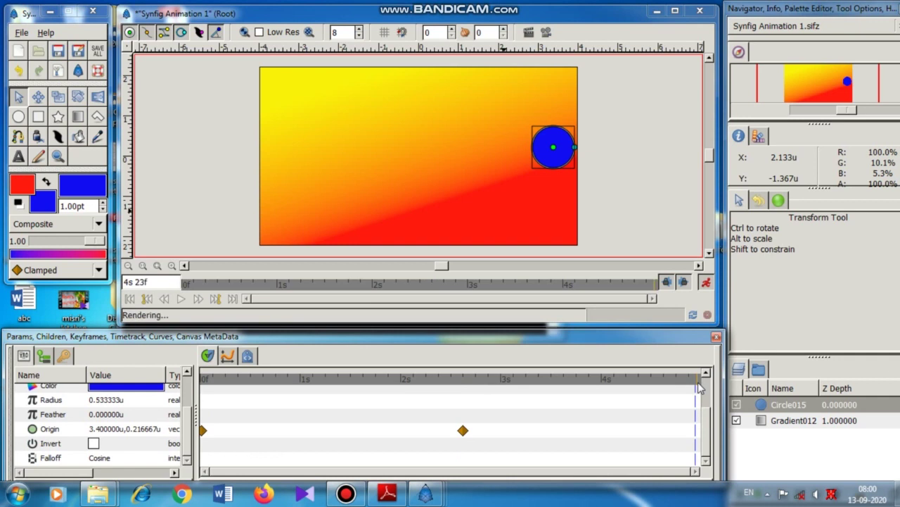
pyautogui.click(700, 387)
pyautogui.moveTo(554, 148); pyautogui.dragTo(281, 148)
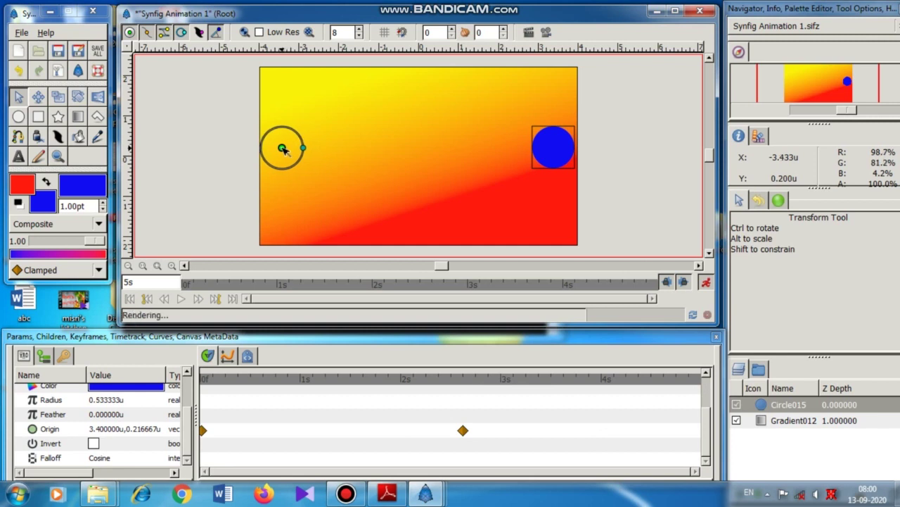
pyautogui.click(706, 283)
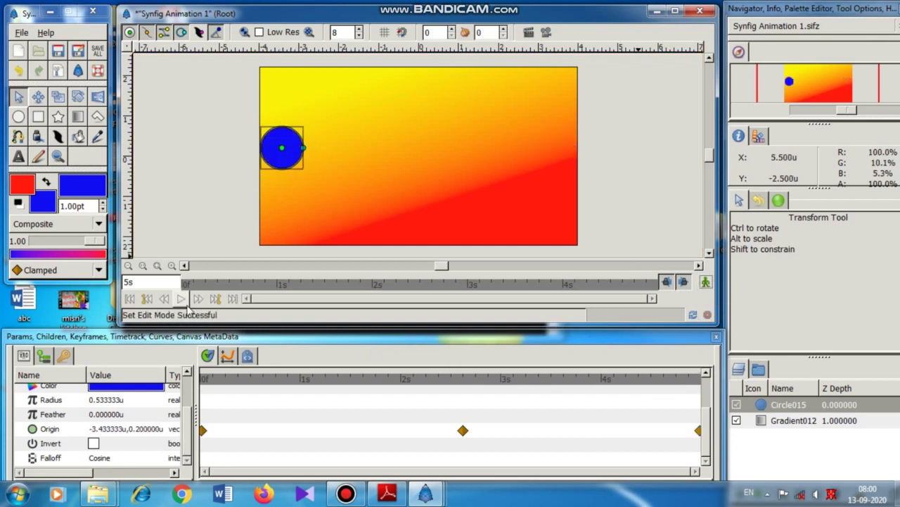
# Play the animation, check the circle's position at several times along the timeline, and show the keyframe list
pyautogui.click(182, 299)
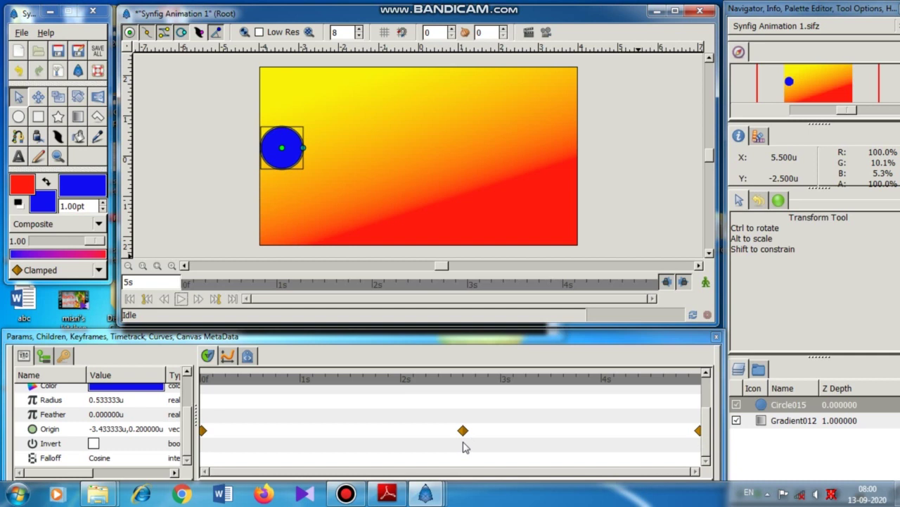
pyautogui.click(275, 285)
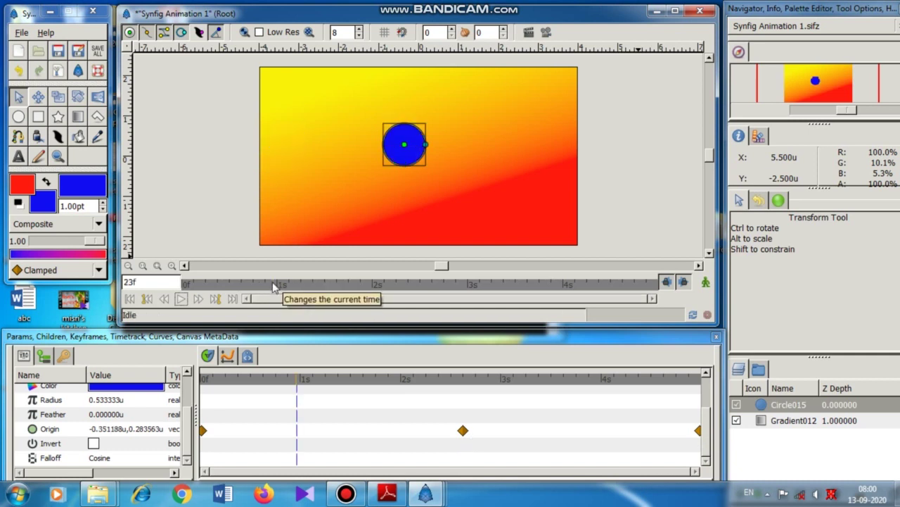
pyautogui.click(356, 287)
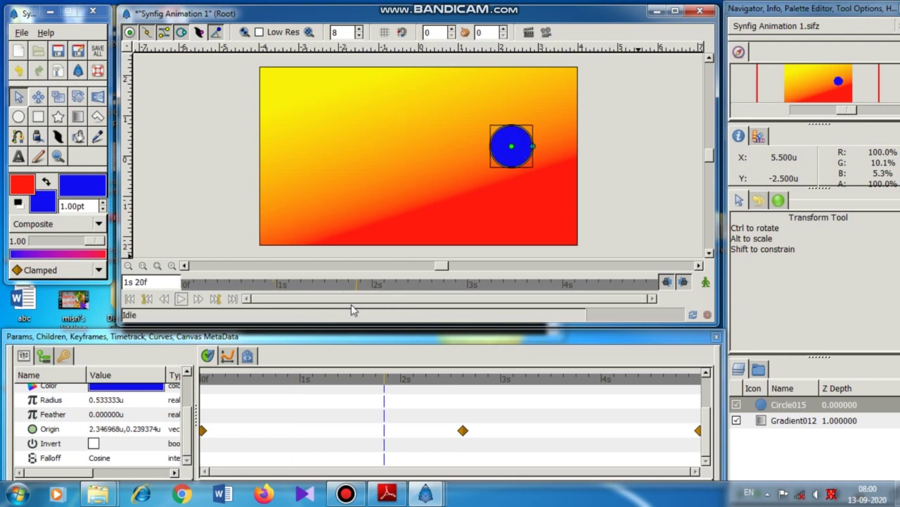
pyautogui.click(496, 281)
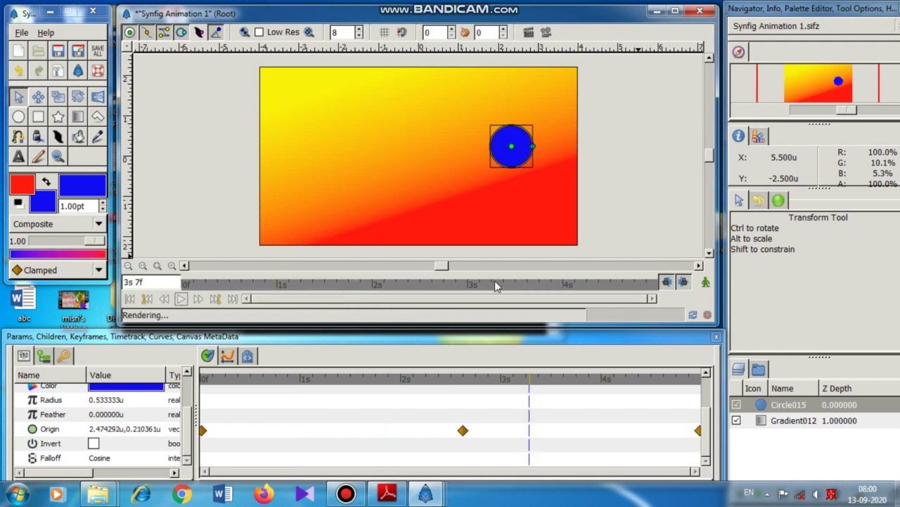
pyautogui.click(619, 285)
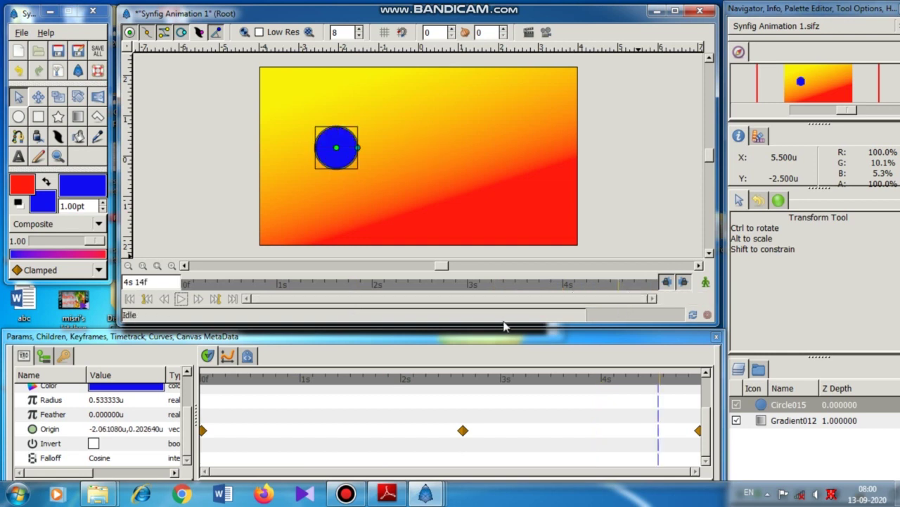
pyautogui.click(223, 285)
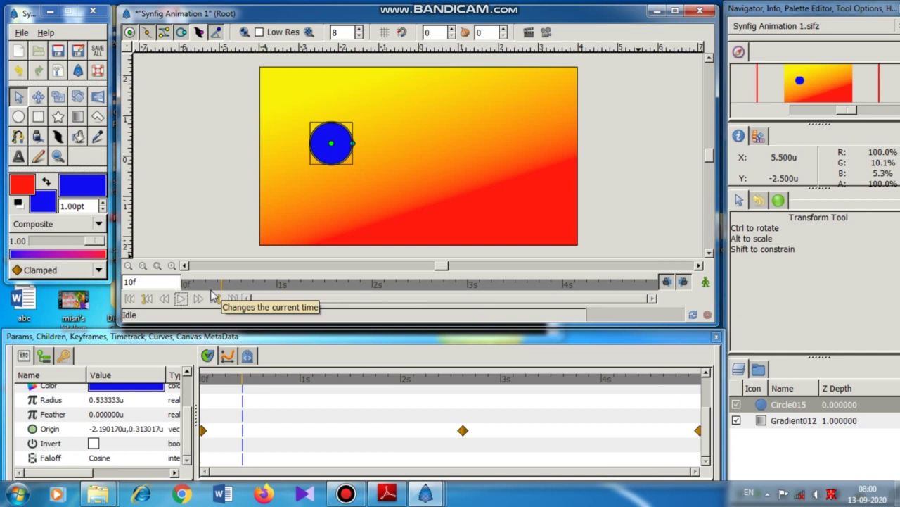
pyautogui.click(69, 356)
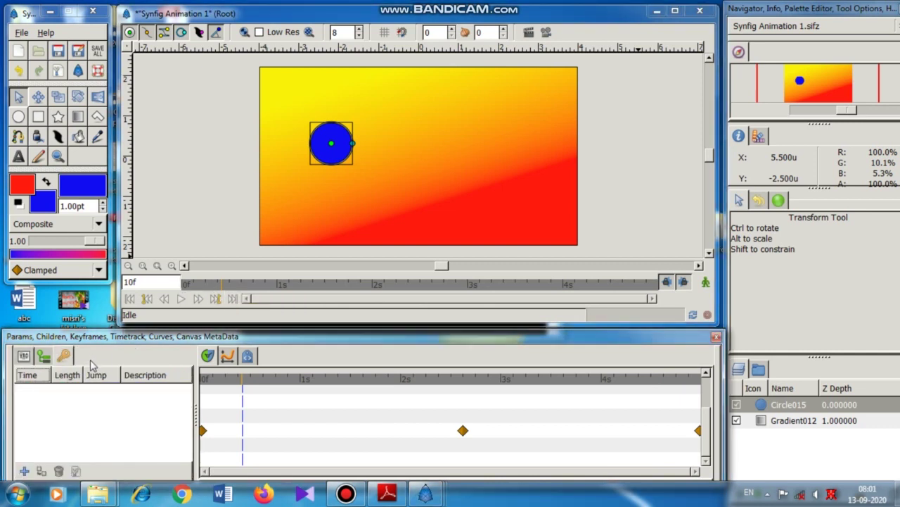
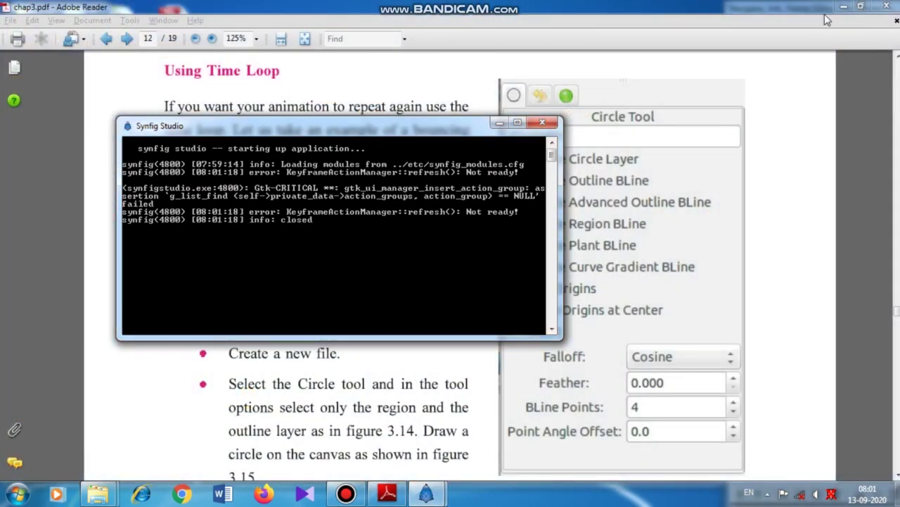
# Minimize the chap3 PDF to return to the Synfig Studio workspace
pyautogui.click(844, 7)
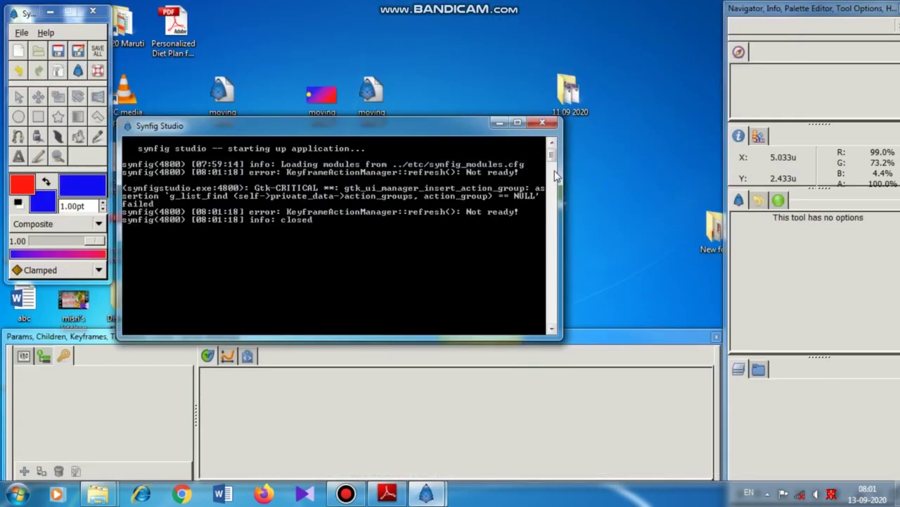
# Close the current Synfig Studio session and relaunch the program with a blank canvas
pyautogui.click(542, 122)
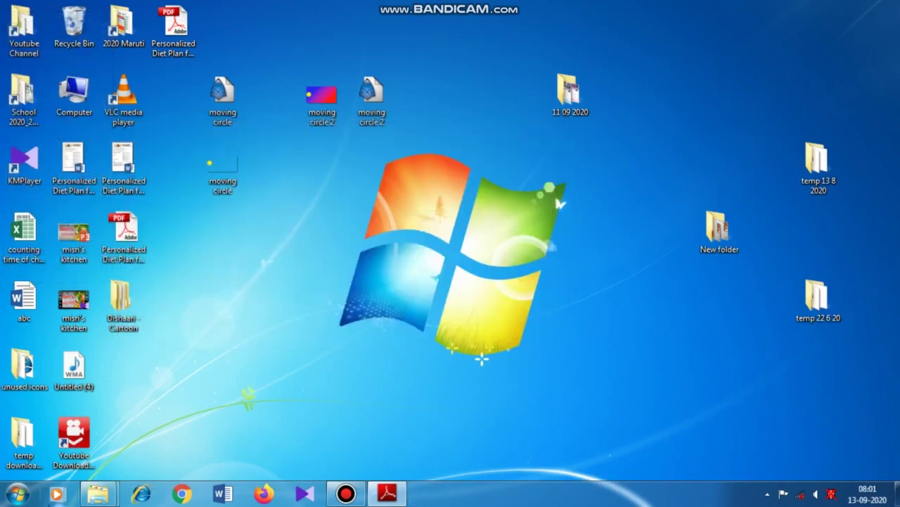
pyautogui.click(17, 493)
pyautogui.click(64, 238)
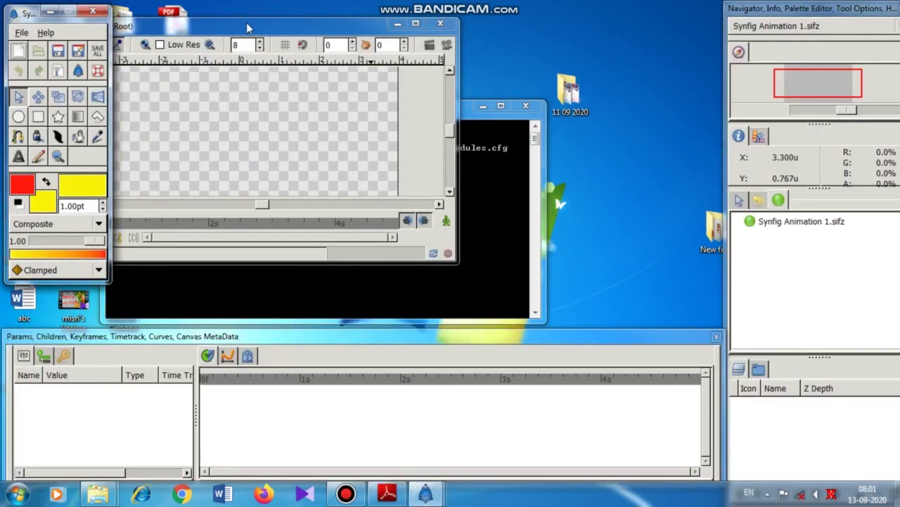
# Reposition and enlarge the canvas window to fill the space between the toolbox and the side panels, showing the whole canvas and timeline
pyautogui.moveTo(247, 28); pyautogui.dragTo(226, 0)
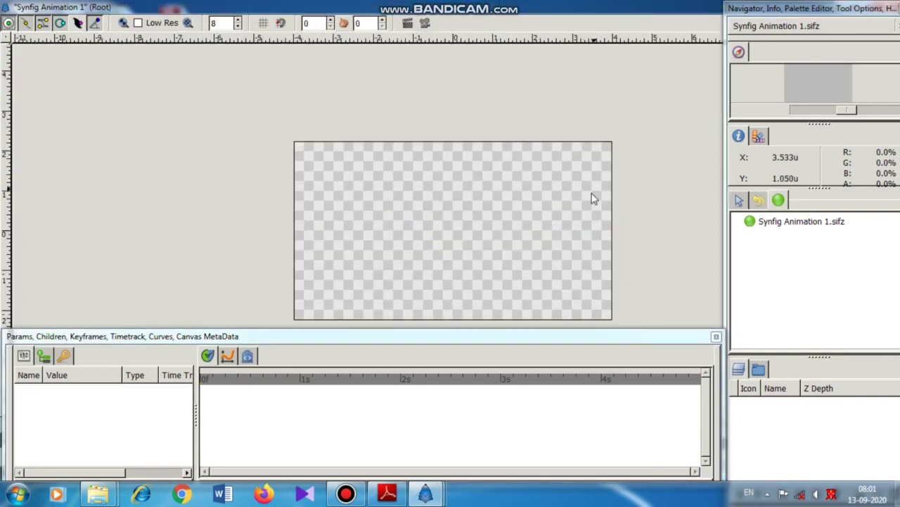
pyautogui.doubleClick(572, 10)
pyautogui.moveTo(340, 22); pyautogui.dragTo(437, 12)
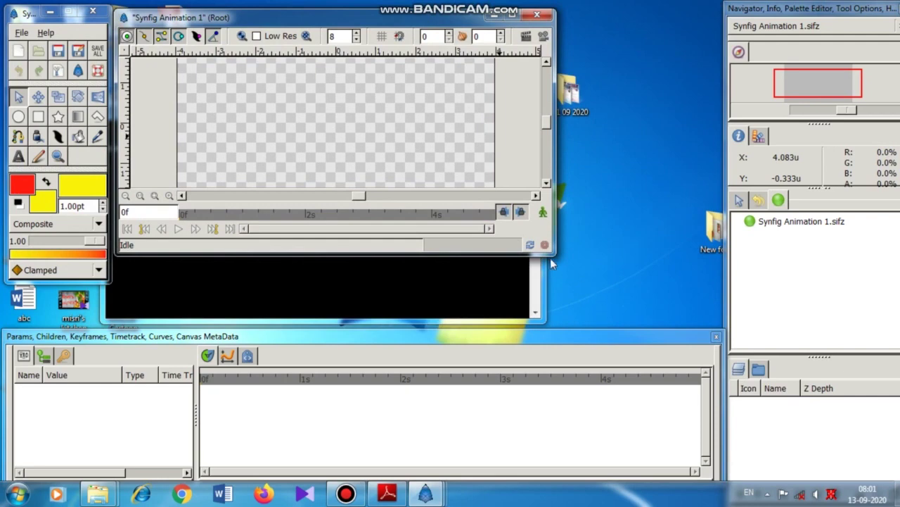
pyautogui.moveTo(551, 258); pyautogui.dragTo(716, 325)
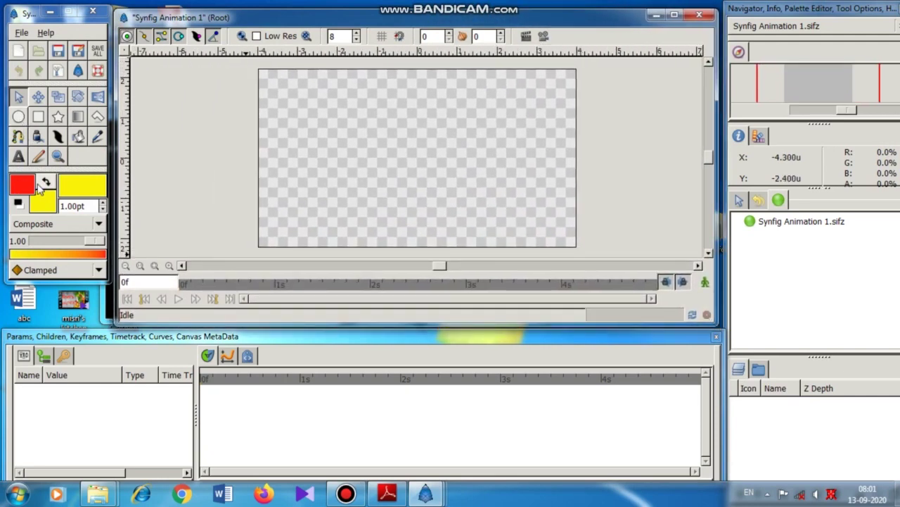
# Set the fill colour to red (f50000) and draw a circle of about 0.53u radius at the canvas's bottom centre
pyautogui.doubleClick(47, 209)
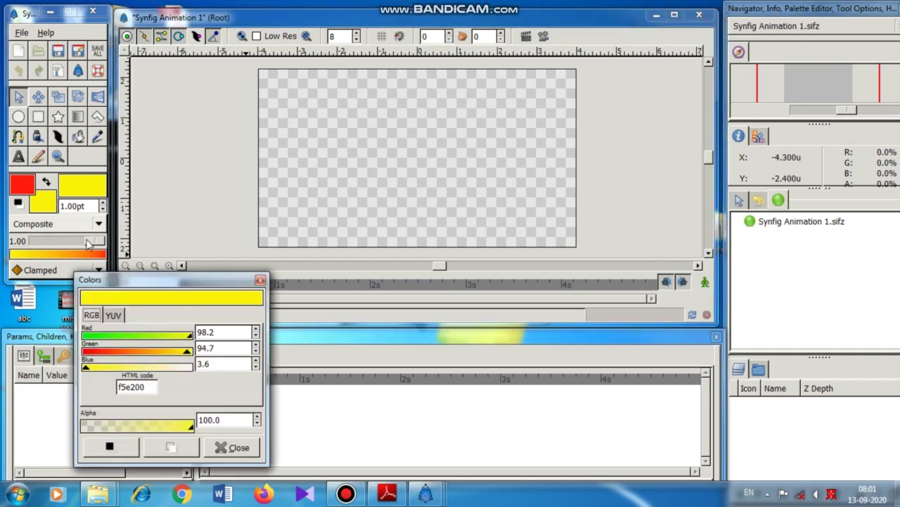
pyautogui.moveTo(106, 354); pyautogui.dragTo(86, 354)
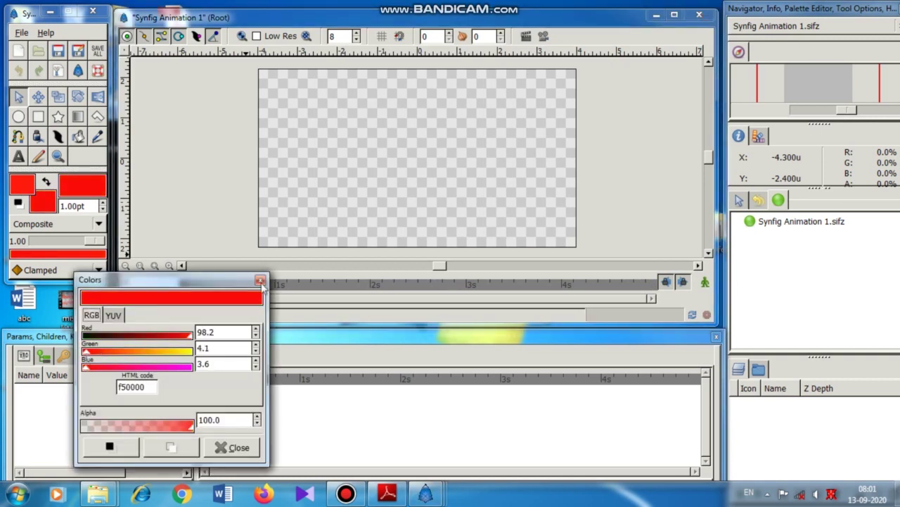
pyautogui.click(260, 280)
pyautogui.click(18, 116)
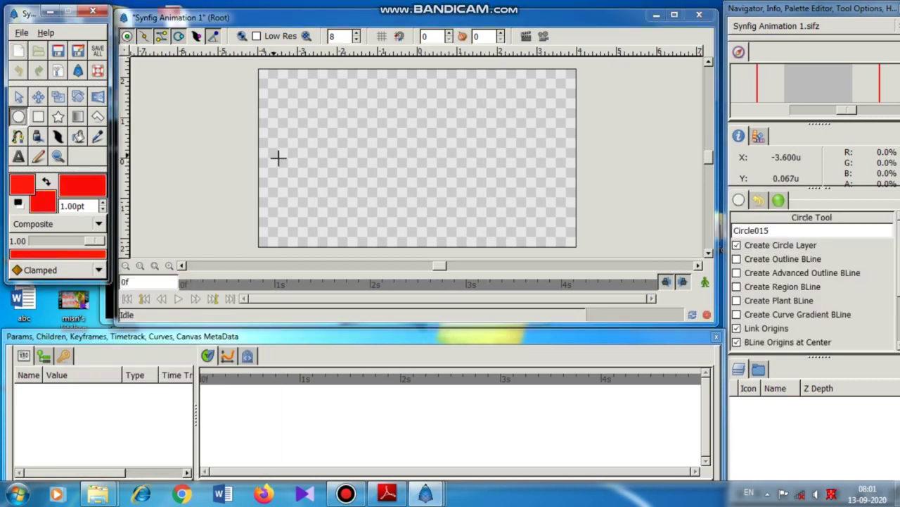
pyautogui.moveTo(407, 222); pyautogui.dragTo(431, 224)
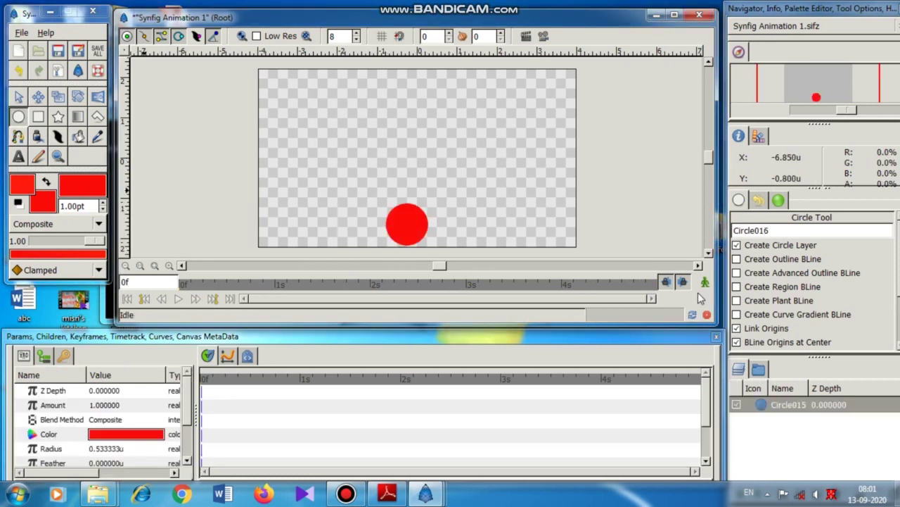
# Turn on animate editing mode, fix the red circle's position at 0f, and move it to the canvas's right edge at 1s
pyautogui.click(705, 281)
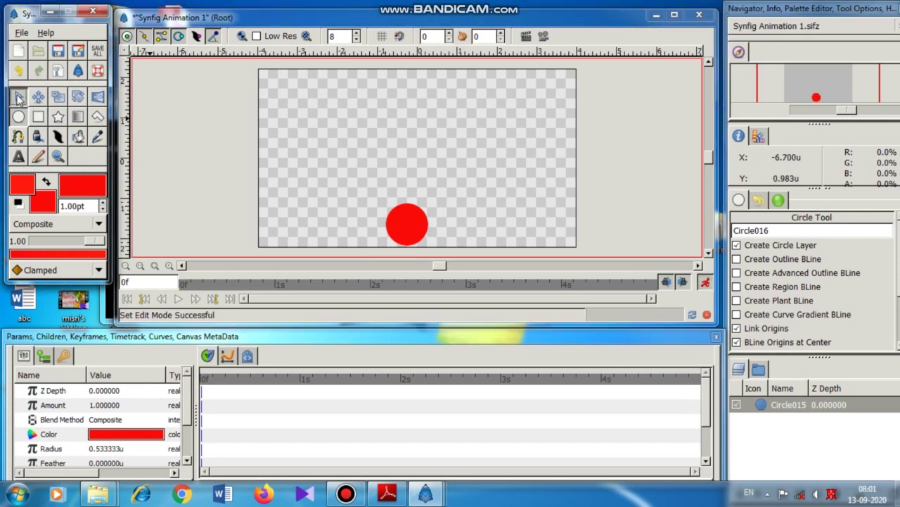
pyautogui.click(19, 99)
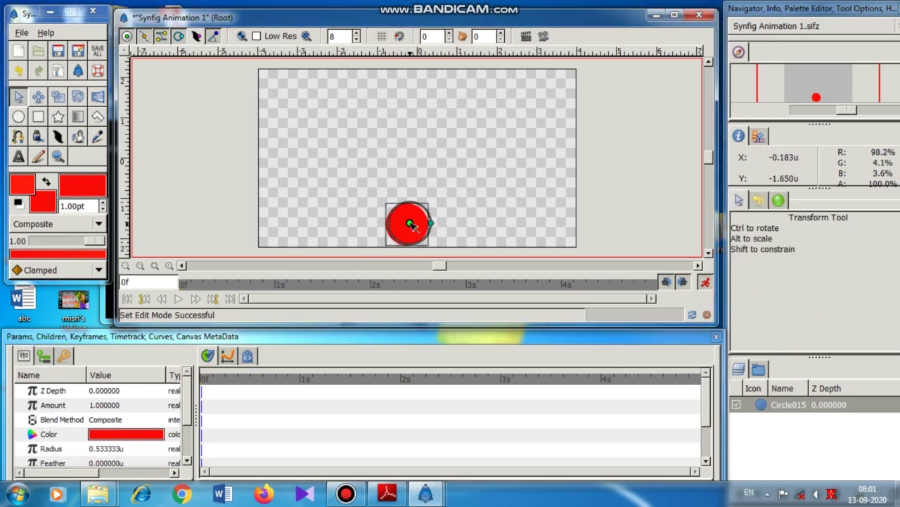
pyautogui.moveTo(412, 225); pyautogui.dragTo(414, 225)
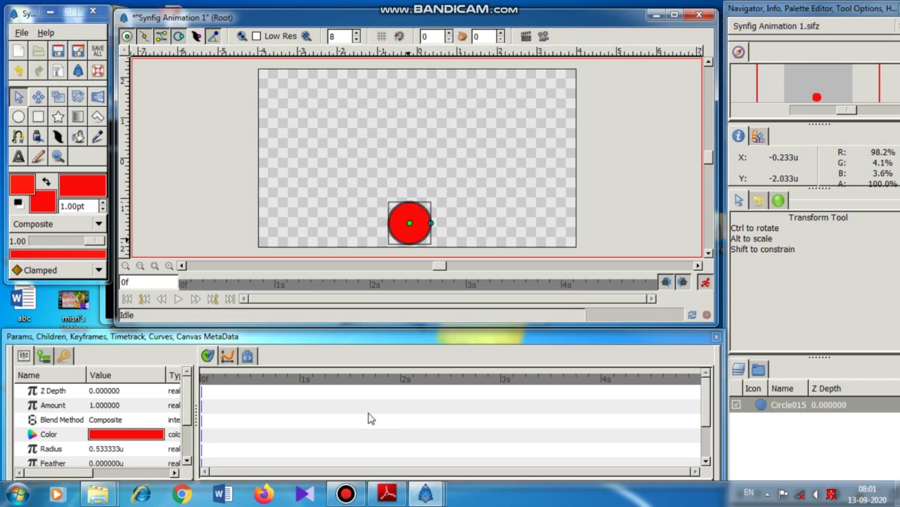
pyautogui.click(302, 380)
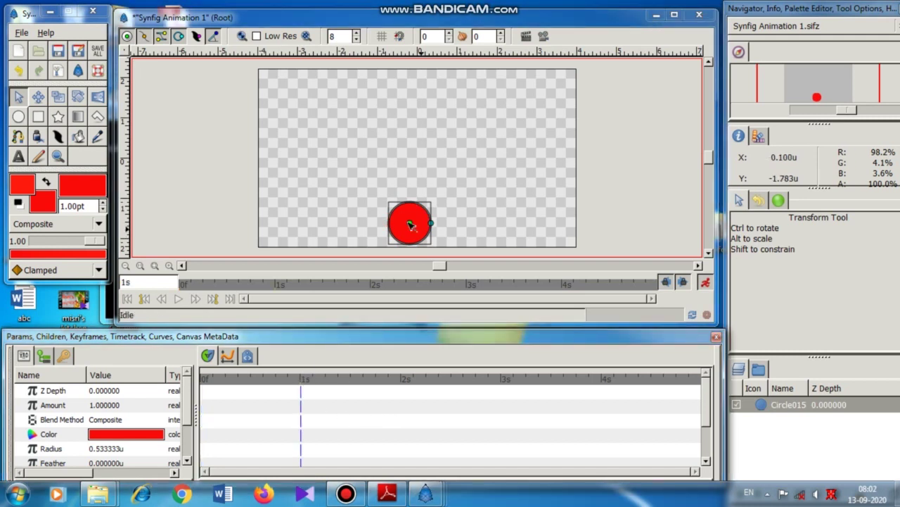
pyautogui.moveTo(429, 220); pyautogui.dragTo(574, 166)
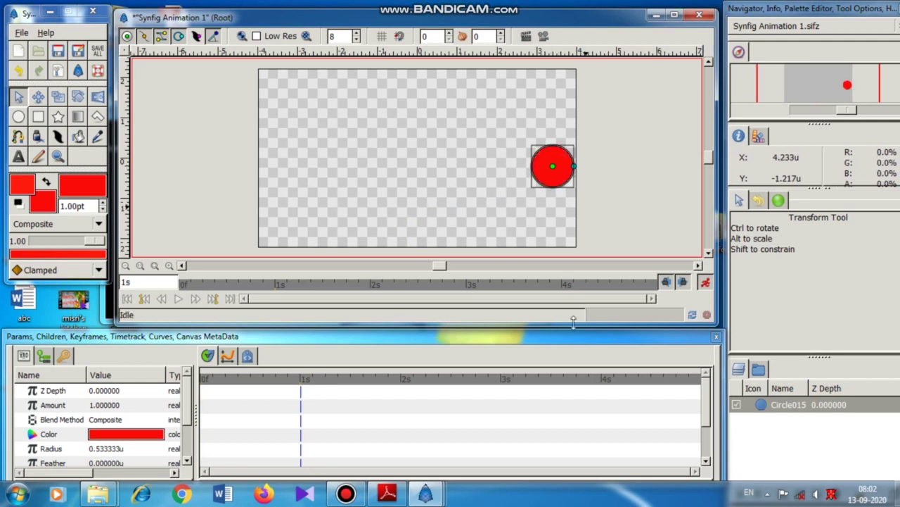
# Move the circle to the canvas's top centre at 2s and to the left edge at 3s
pyautogui.click(401, 383)
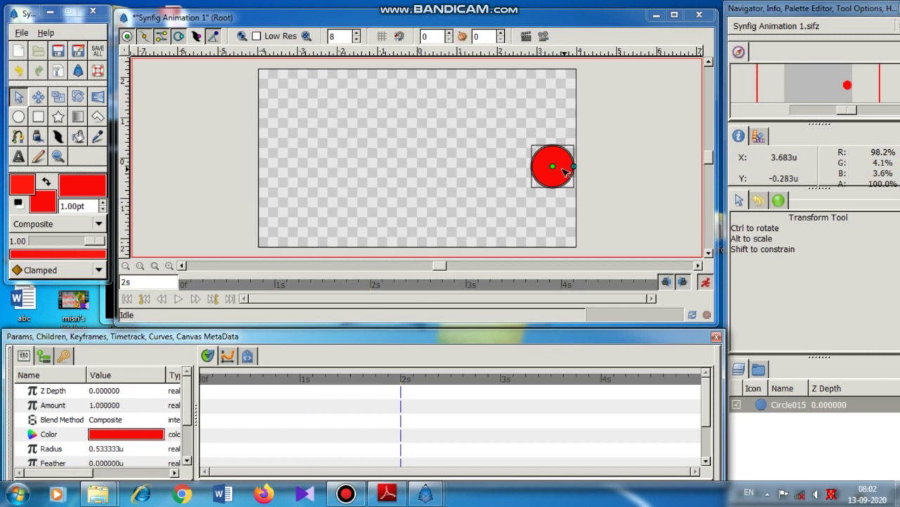
pyautogui.moveTo(549, 166); pyautogui.dragTo(424, 99)
pyautogui.click(502, 391)
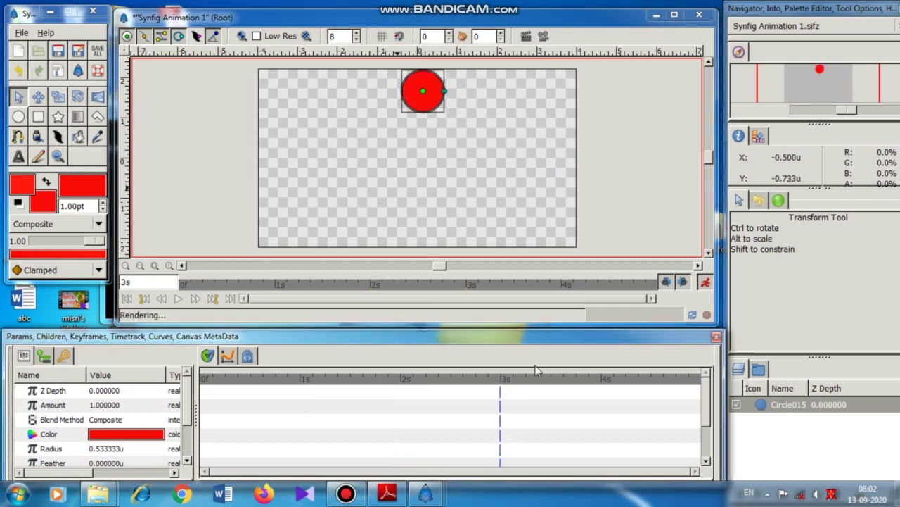
pyautogui.moveTo(423, 91); pyautogui.dragTo(371, 108)
pyautogui.moveTo(303, 133); pyautogui.dragTo(280, 152)
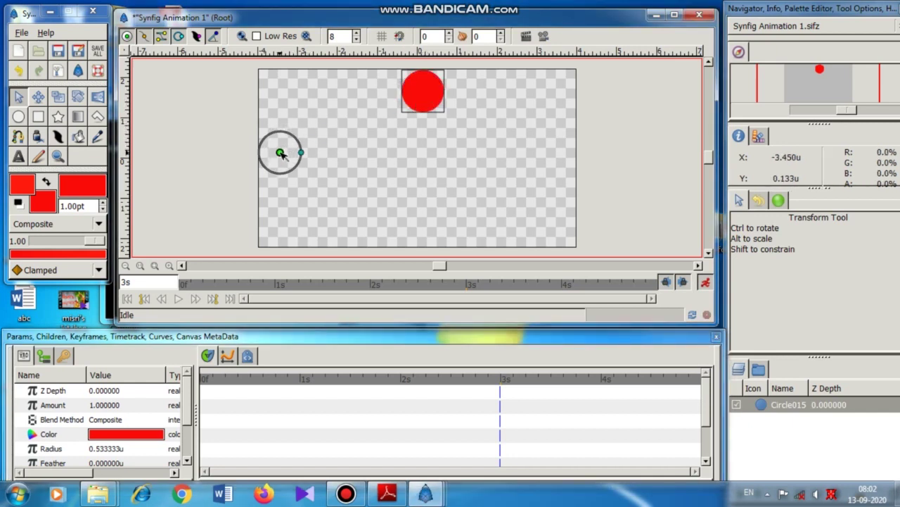
# Move the circle to the canvas's bottom centre at 4s and the right edge at 5s, and turn off animate editing mode
pyautogui.click(607, 385)
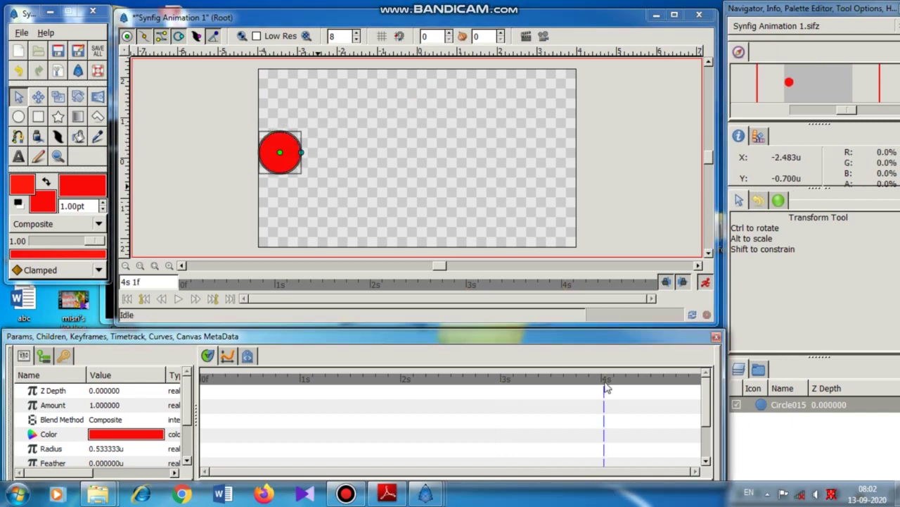
pyautogui.click(603, 386)
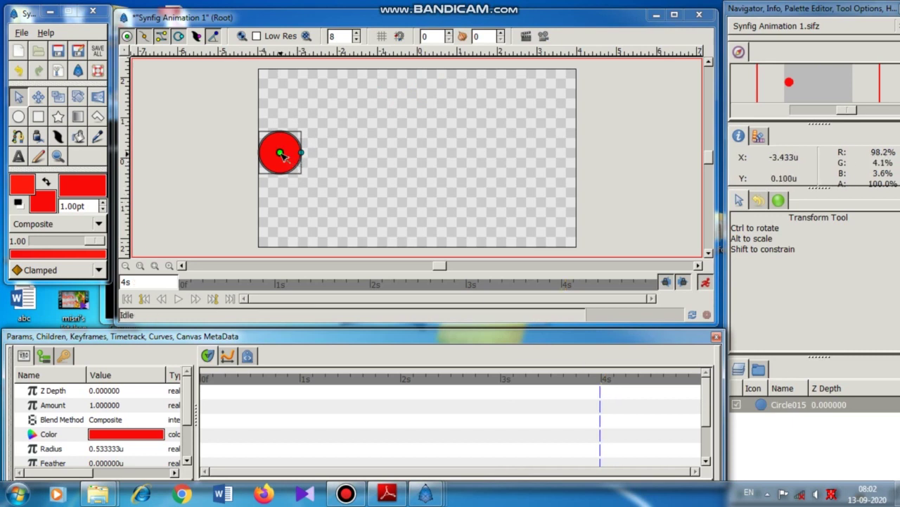
pyautogui.moveTo(282, 150); pyautogui.dragTo(407, 225)
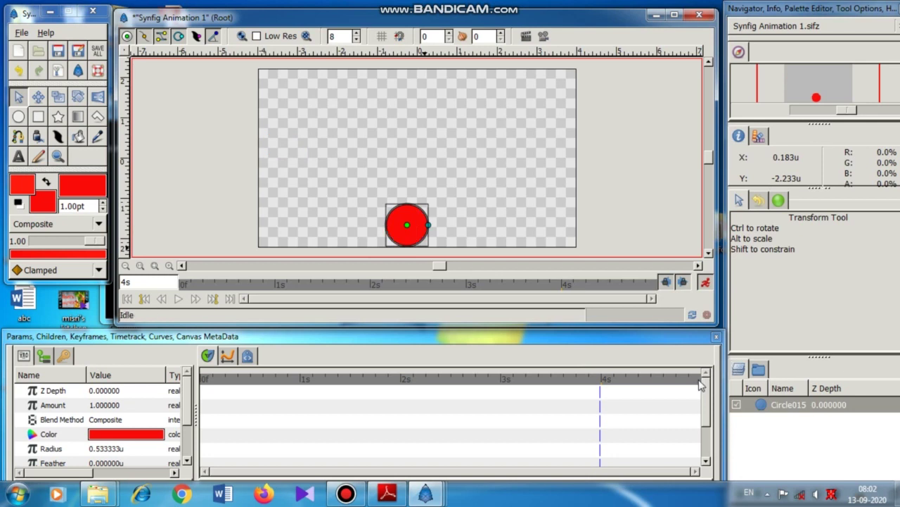
pyautogui.click(700, 385)
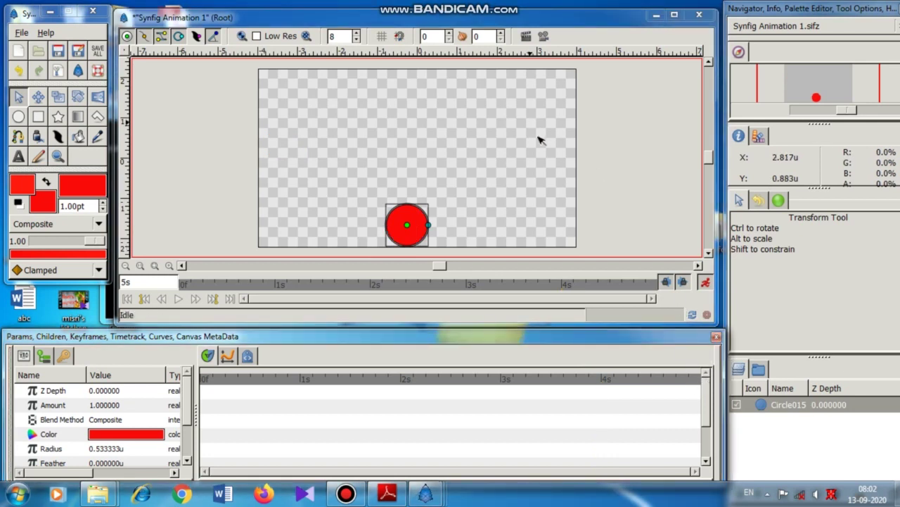
pyautogui.moveTo(408, 226); pyautogui.dragTo(557, 146)
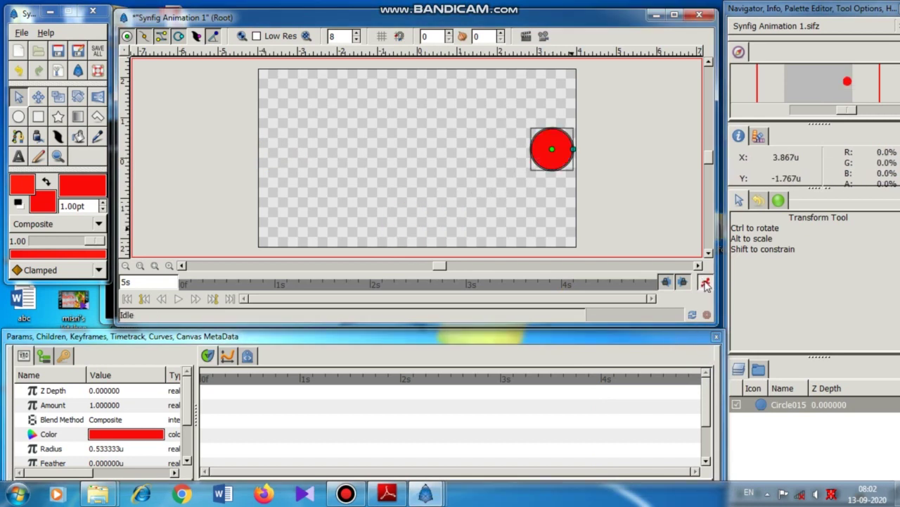
pyautogui.click(705, 282)
# Play the animation and check the circle's Origin waypoints on the timeline, closing Synfig Studio without saving the changes
pyautogui.click(178, 299)
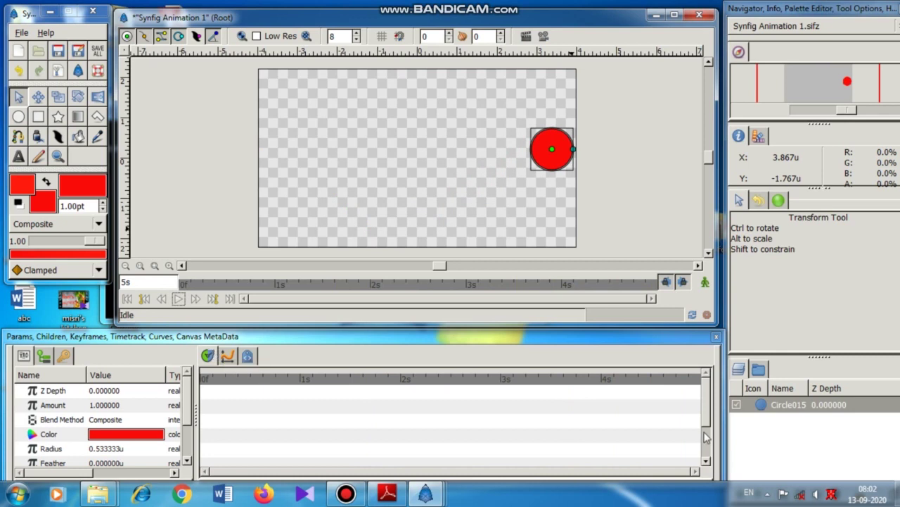
pyautogui.scroll(-3, 707, 422)
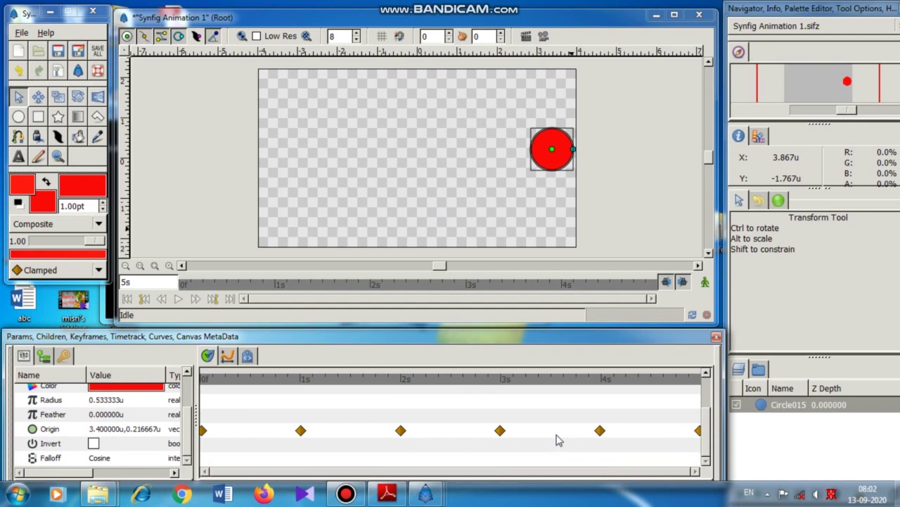
pyautogui.click(92, 12)
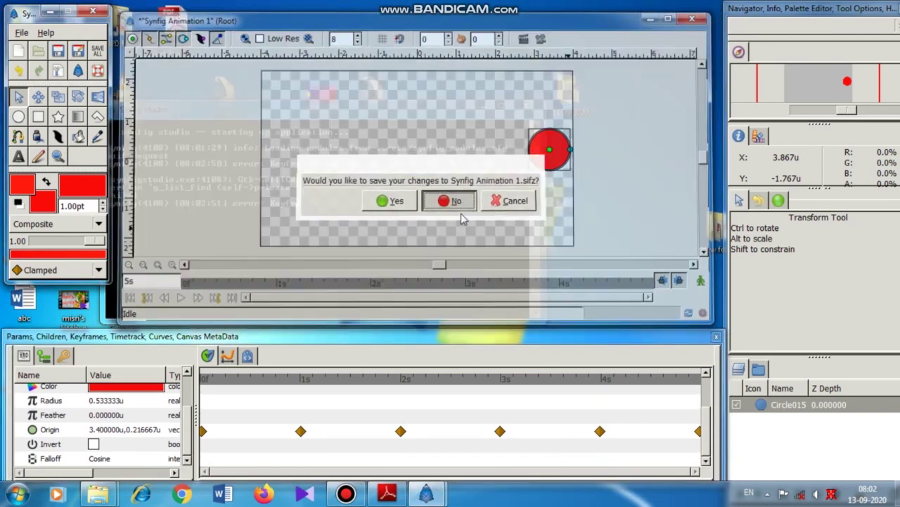
pyautogui.click(458, 208)
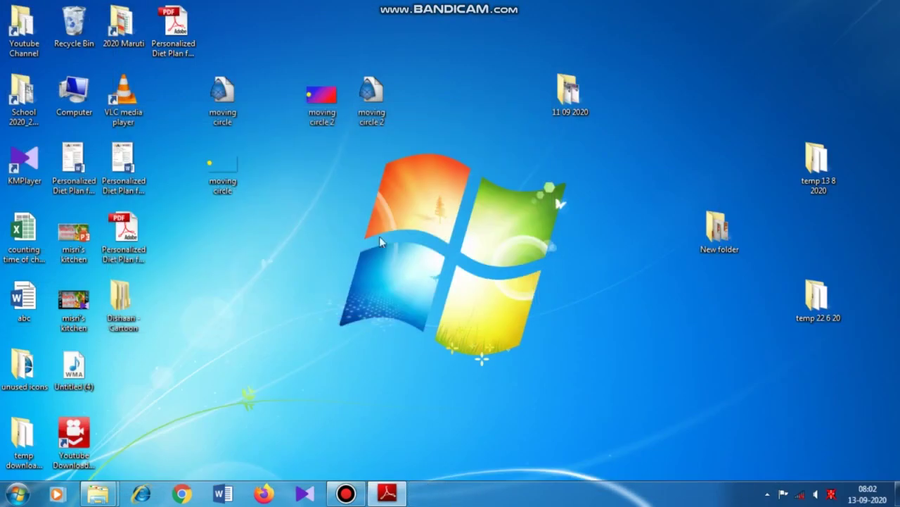
# Open moving circle 2.gif from the desktop in Internet Explorer, watch the animation, and close the browser
pyautogui.rightClick(320, 121)
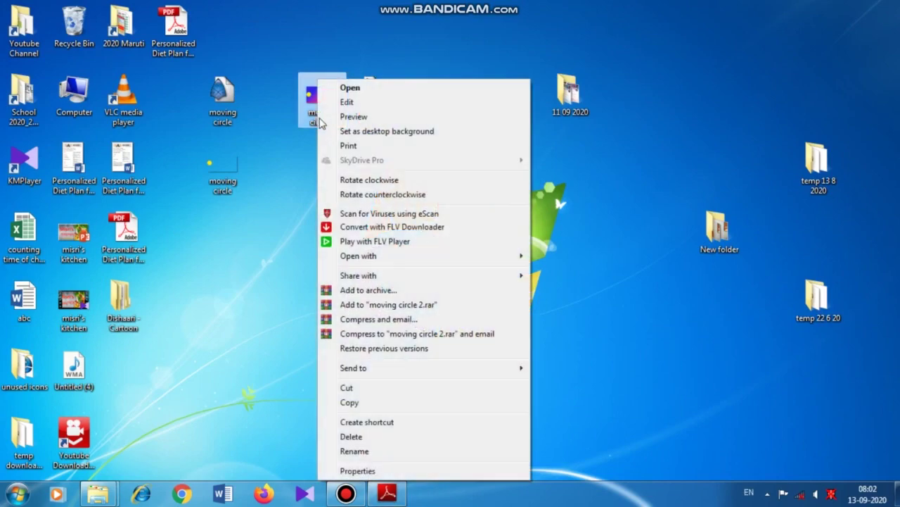
pyautogui.moveTo(420, 260)
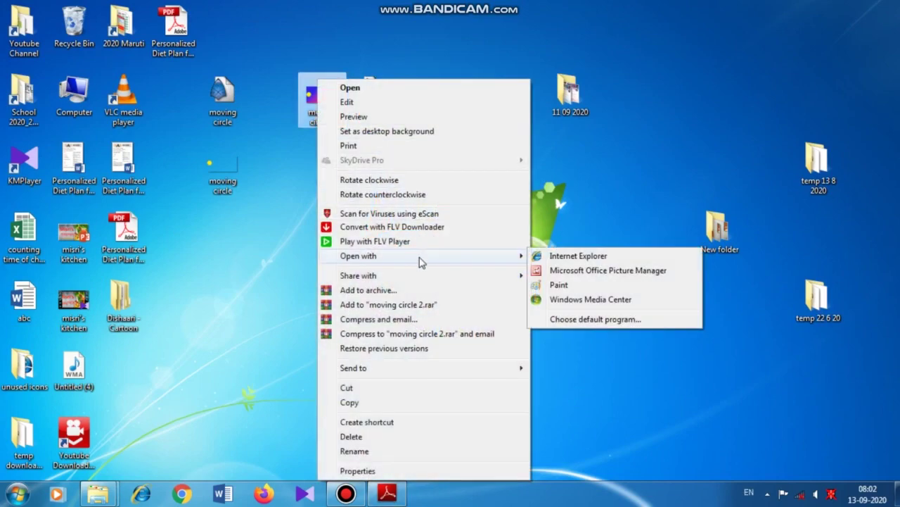
pyautogui.click(572, 258)
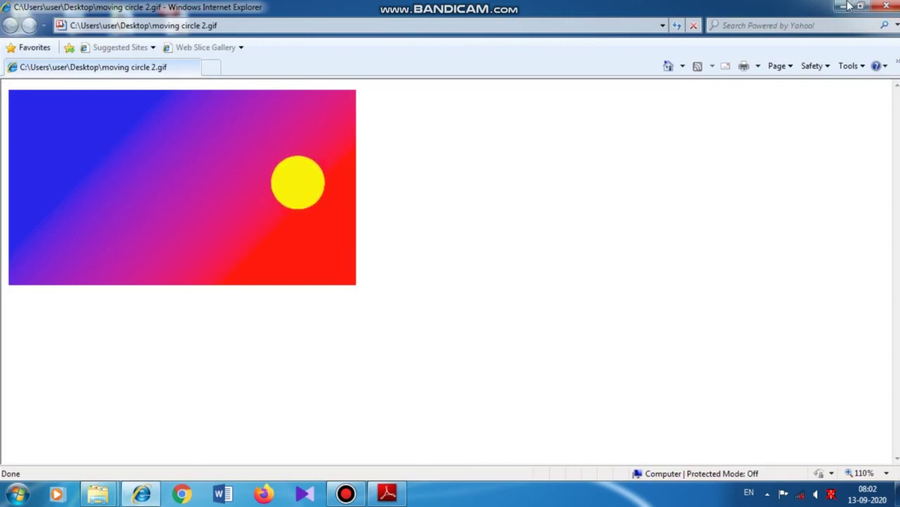
pyautogui.click(886, 6)
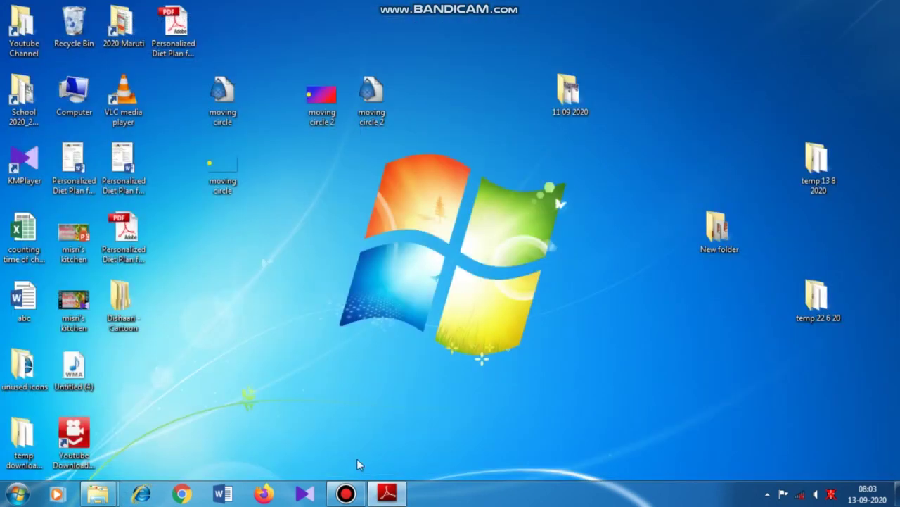
# Switch to chap3.pdf in Adobe Reader and read the Using Time Loop instructions with the Circle tool options on page 12
pyautogui.click(387, 492)
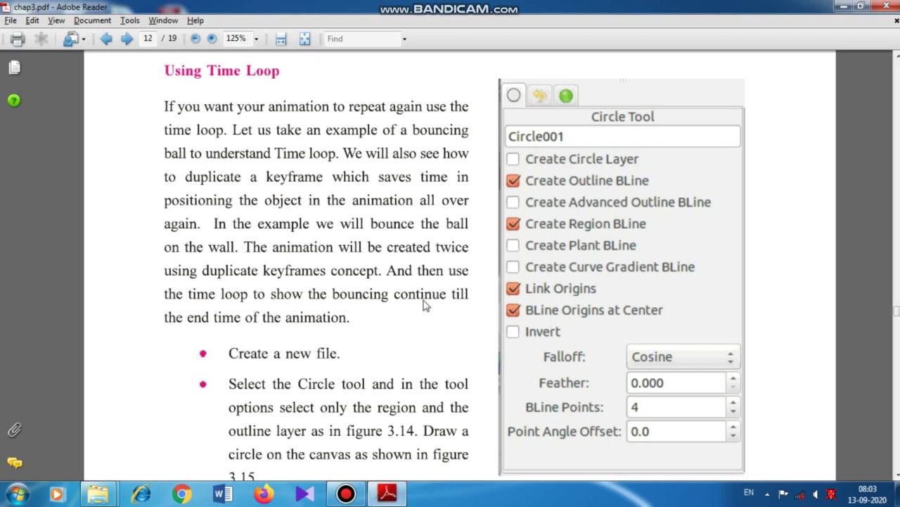
pyautogui.scroll(-1, 453, 299)
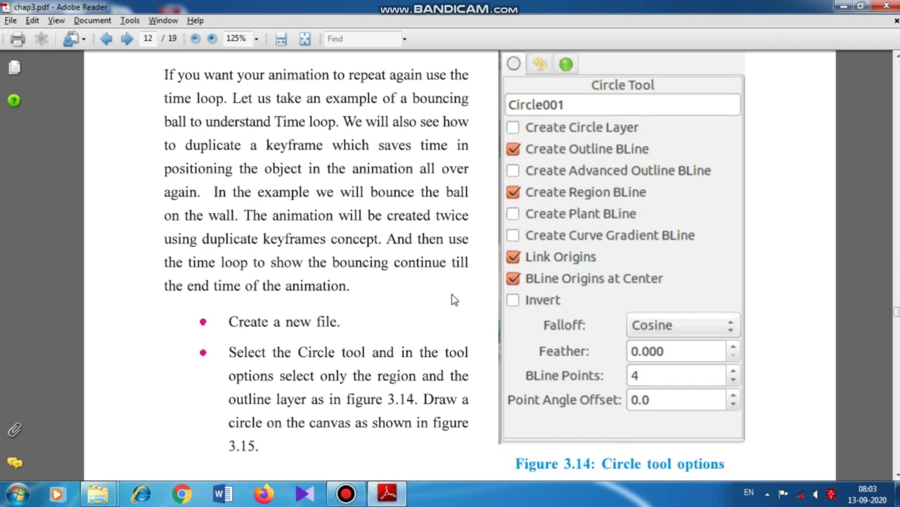
pyautogui.scroll(-7, 453, 299)
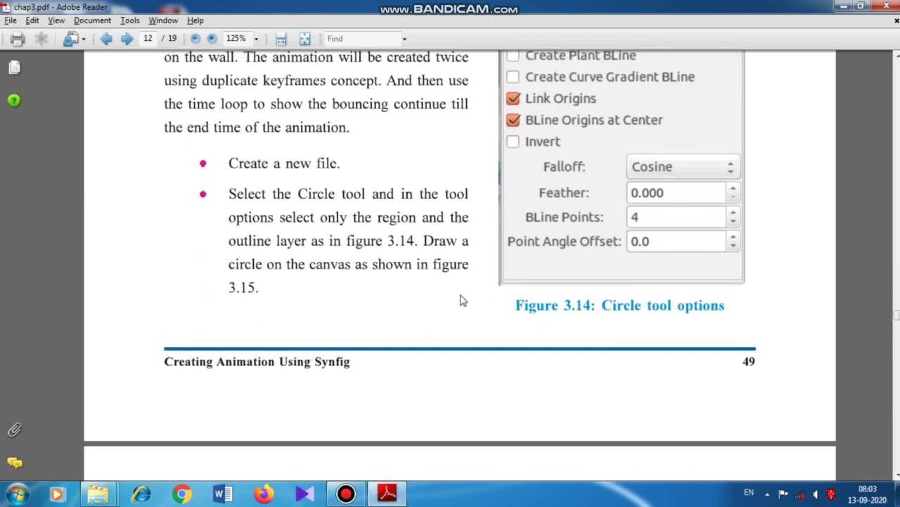
pyautogui.scroll(-7, 461, 299)
pyautogui.scroll(8, 462, 290)
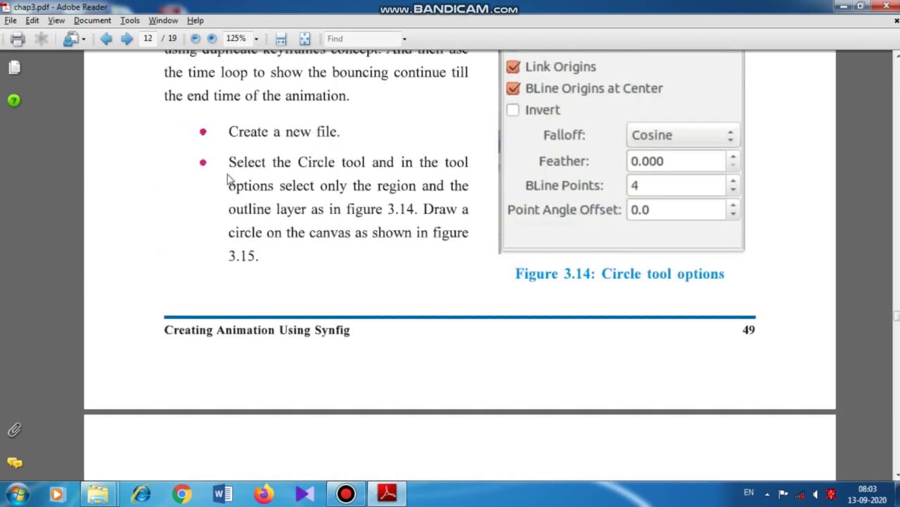
pyautogui.scroll(1, 287, 177)
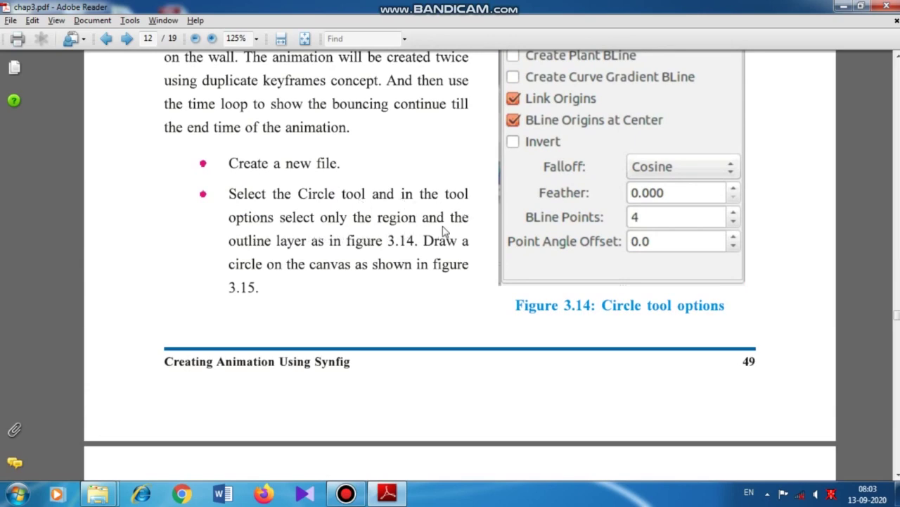
# Review the Using Time Loop introduction and Figure 3.14 Circle tool options, continuing to the ball drawn in Figure 3.15
pyautogui.scroll(1, 451, 229)
pyautogui.scroll(1, 598, 87)
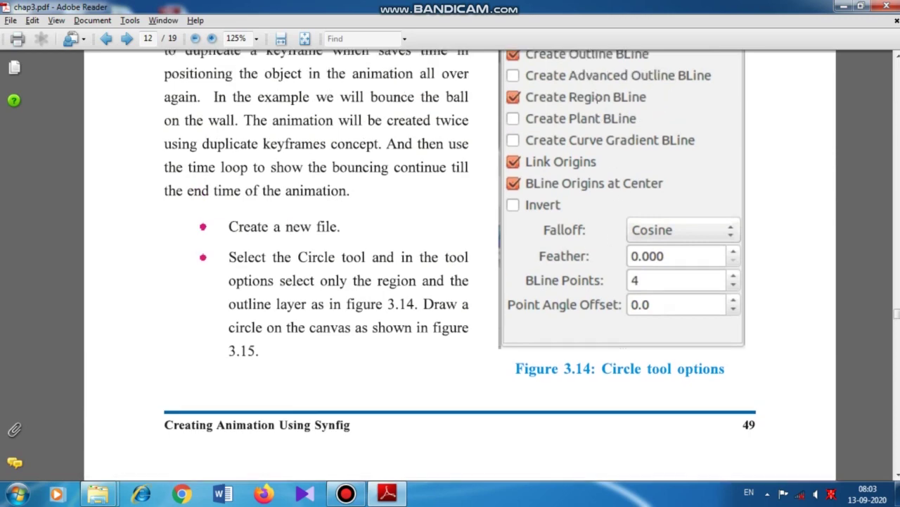
pyautogui.scroll(7, 573, 103)
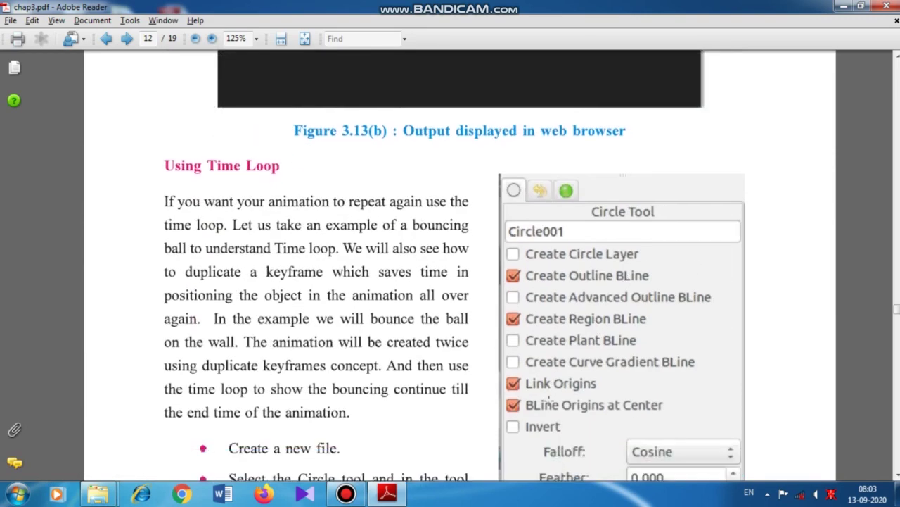
pyautogui.scroll(-6, 553, 399)
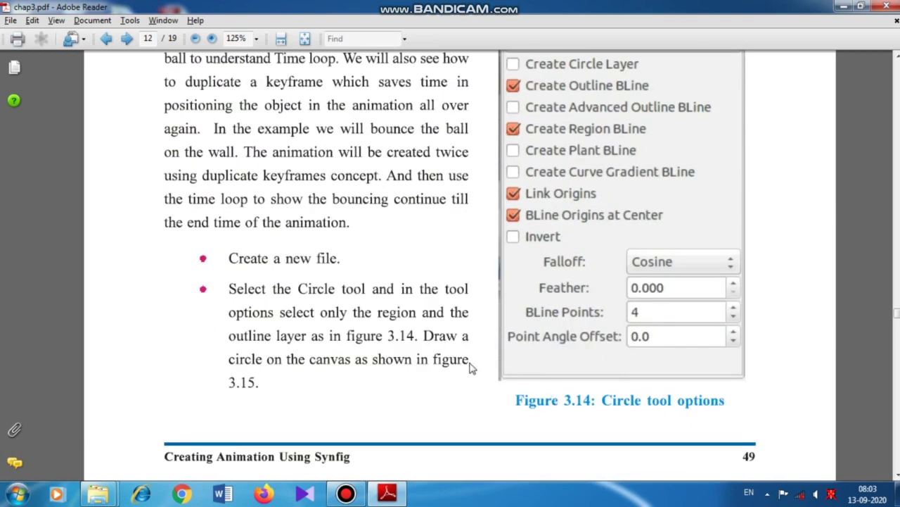
pyautogui.scroll(-13, 375, 373)
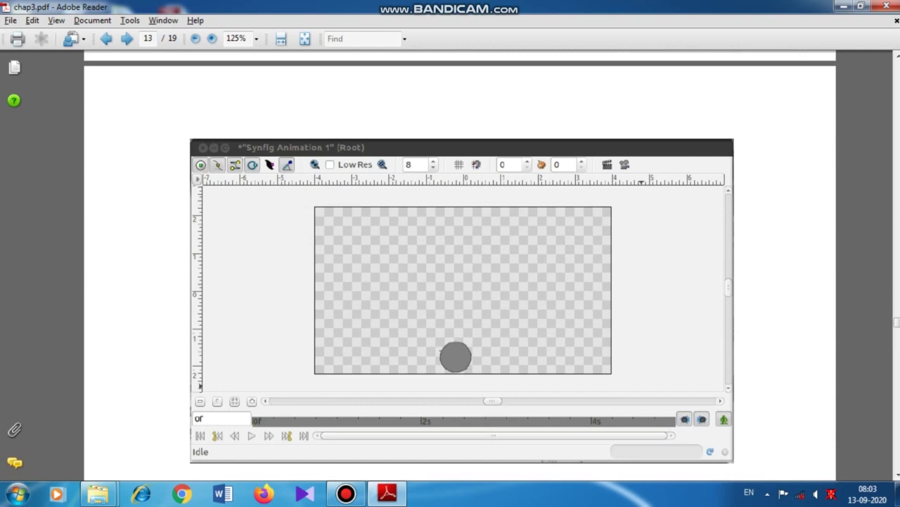
# Read how to turn on animate mode, record the ball's position and add a keyframe at 0f, including Figure 3.16
pyautogui.scroll(-7, 462, 369)
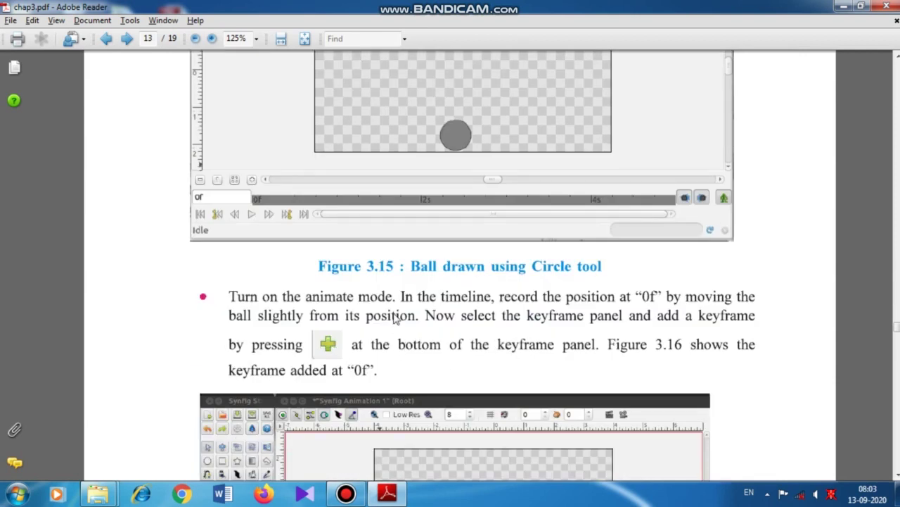
pyautogui.scroll(-1, 482, 316)
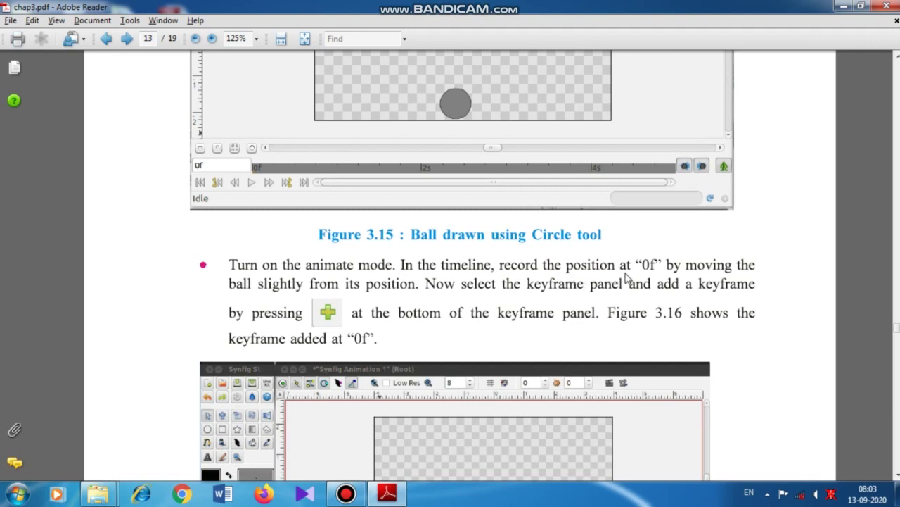
pyautogui.scroll(-1, 626, 278)
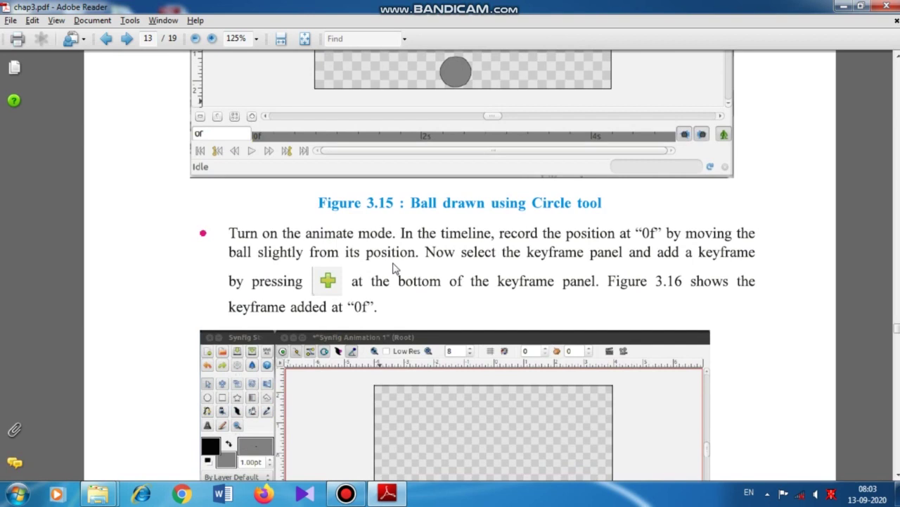
pyautogui.scroll(-1, 394, 268)
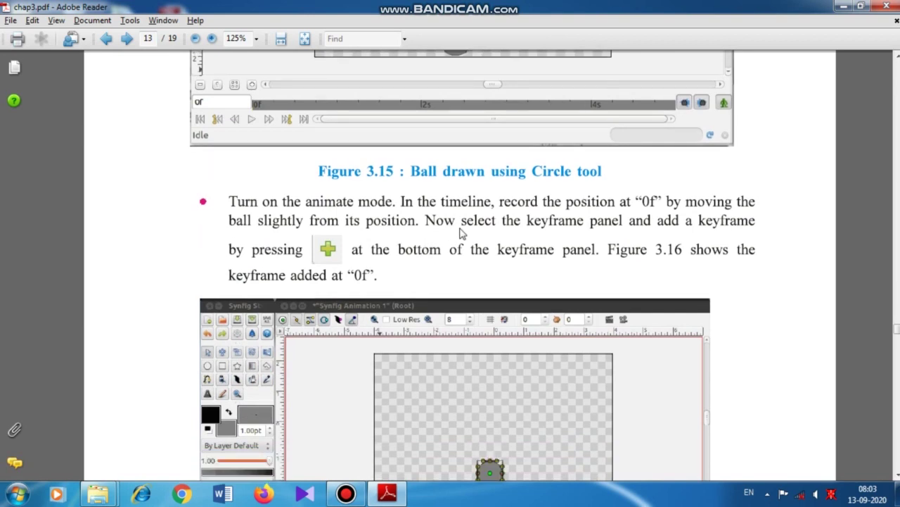
pyautogui.scroll(-2, 463, 233)
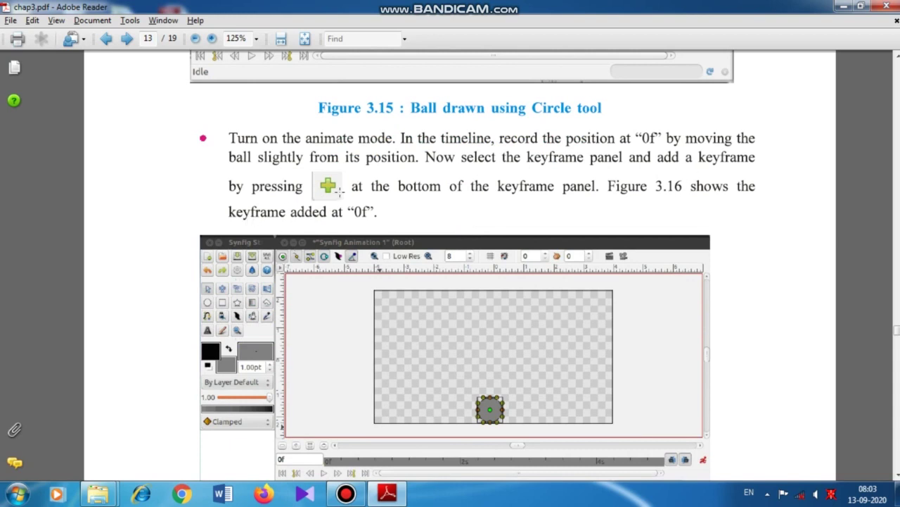
pyautogui.scroll(-2, 472, 265)
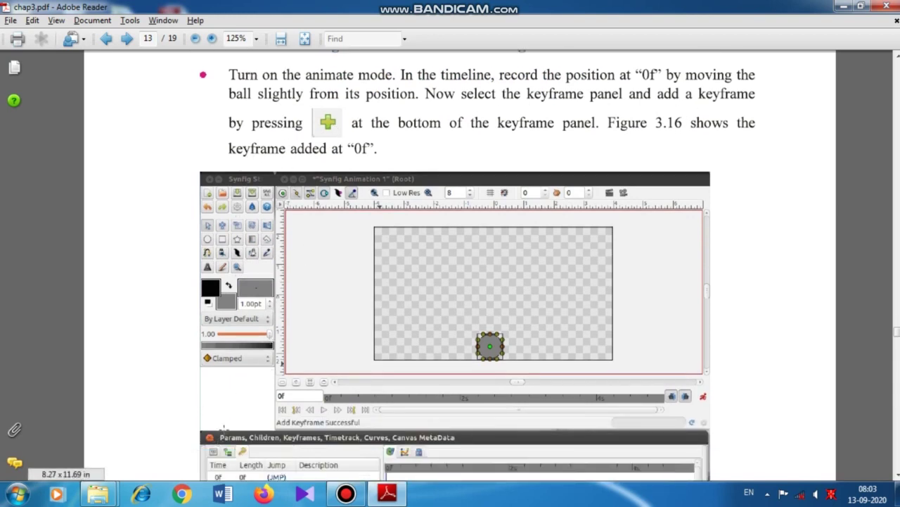
pyautogui.scroll(-2, 239, 422)
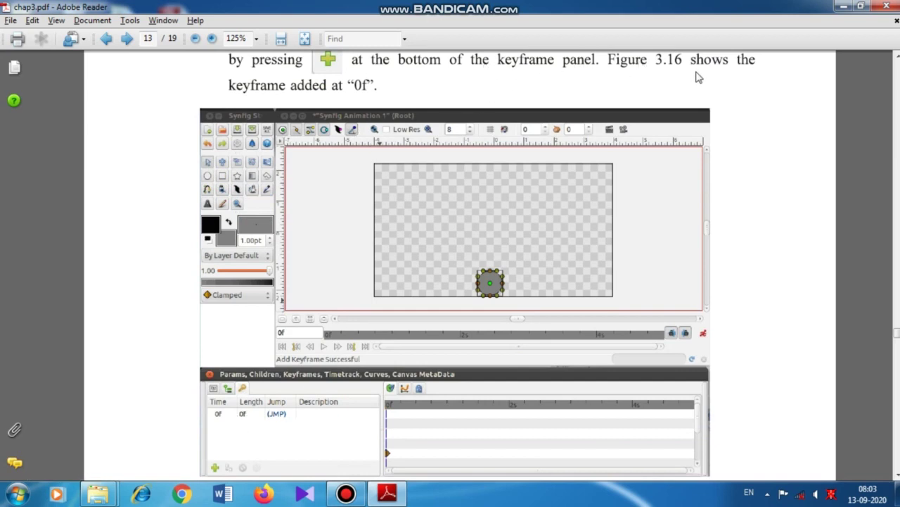
pyautogui.scroll(-3, 266, 318)
pyautogui.scroll(-10, 269, 330)
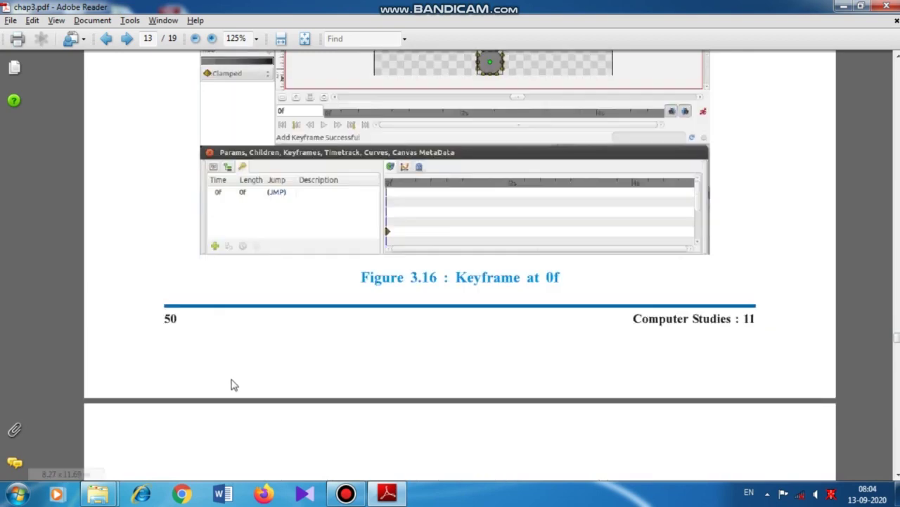
# Read the instructions and Figures 3.17 to 3.19 on moving the ball and adding keyframes at 6f, 12f and 18f
pyautogui.scroll(-3, 270, 330)
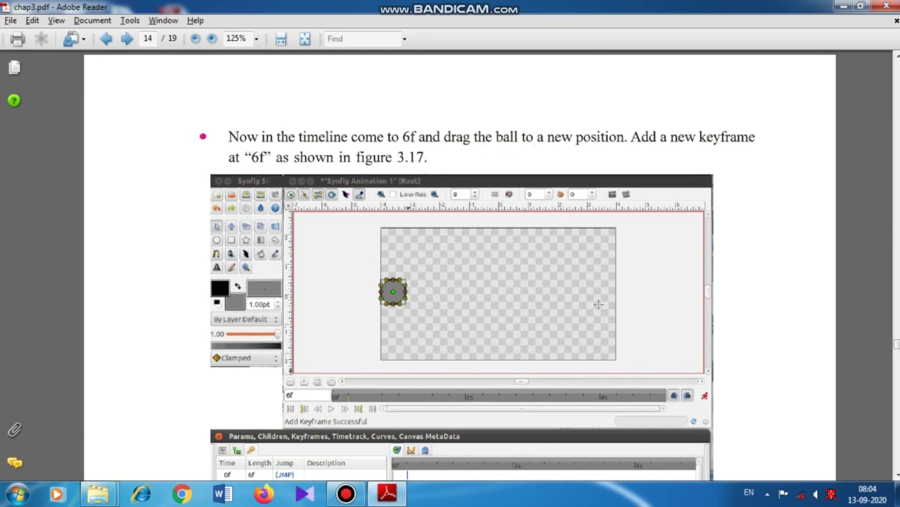
pyautogui.scroll(-1, 647, 153)
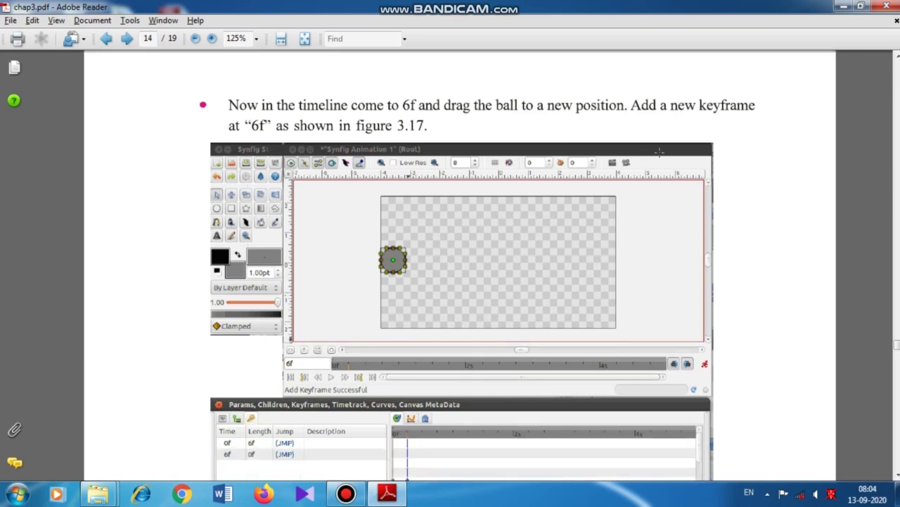
pyautogui.scroll(8, 659, 157)
pyautogui.scroll(-8, 660, 157)
pyautogui.scroll(-5, 554, 222)
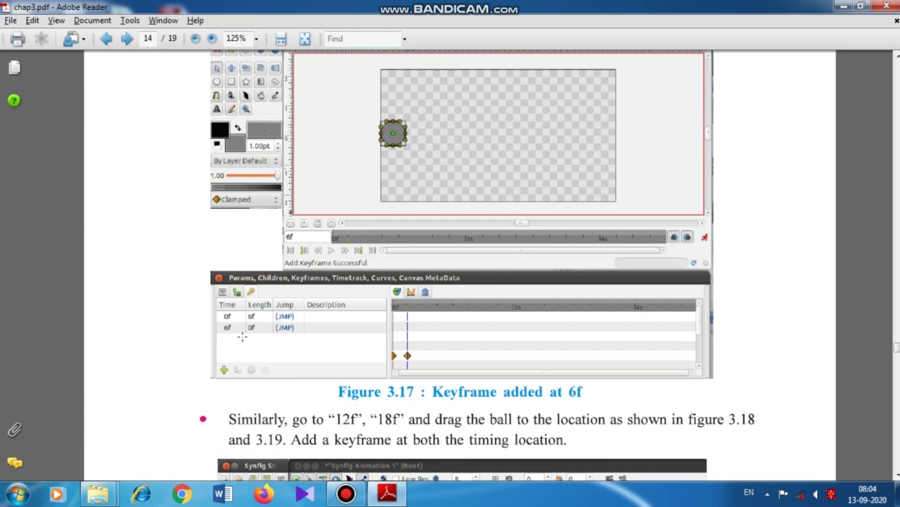
pyautogui.scroll(-14, 242, 337)
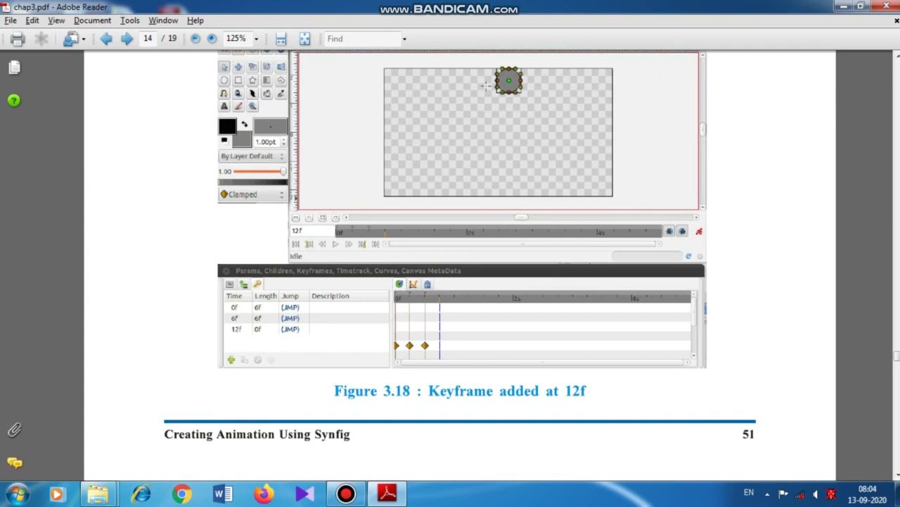
pyautogui.scroll(-4, 468, 363)
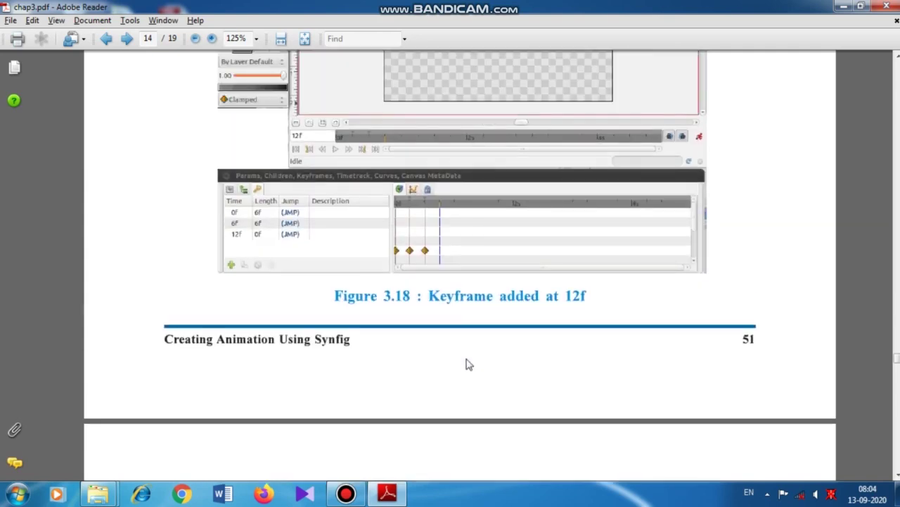
pyautogui.scroll(-12, 467, 364)
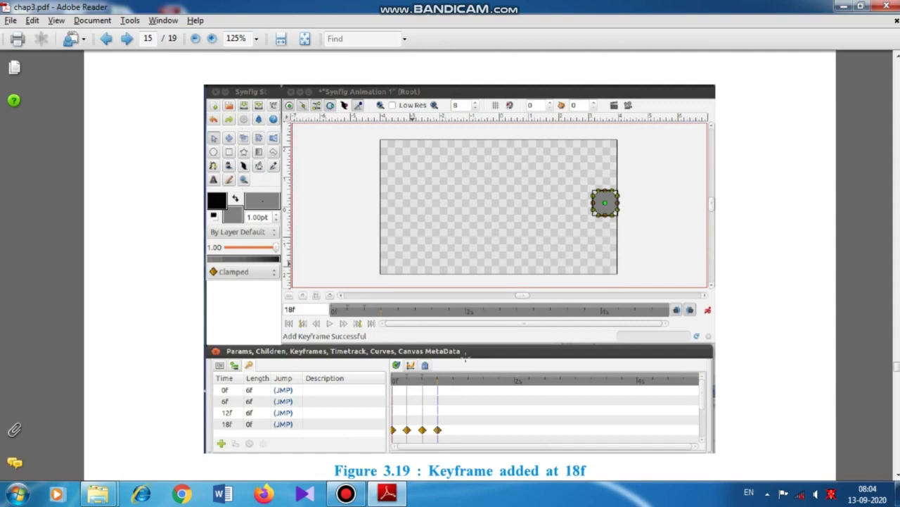
# Study how to duplicate the 0f keyframe at 1s, comparing the instructions on page 15 with Figure 3.20
pyautogui.scroll(-9, 465, 357)
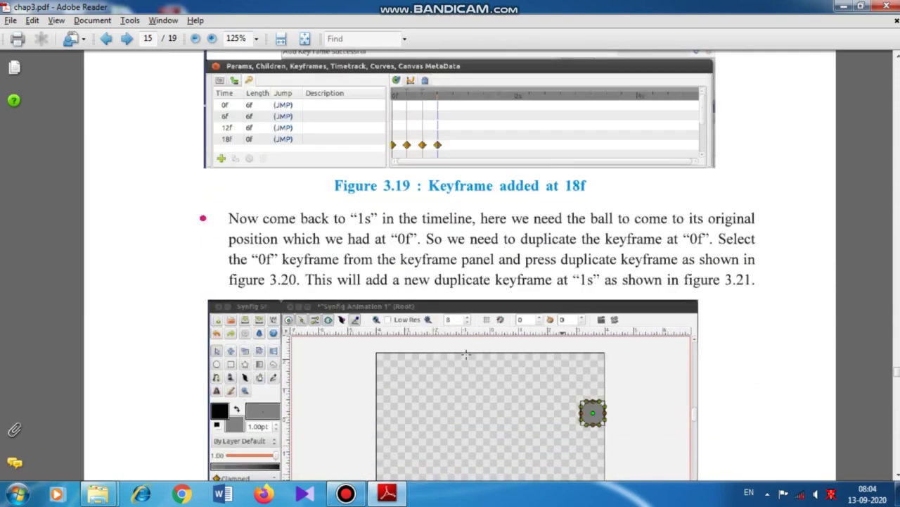
pyautogui.scroll(-4, 465, 354)
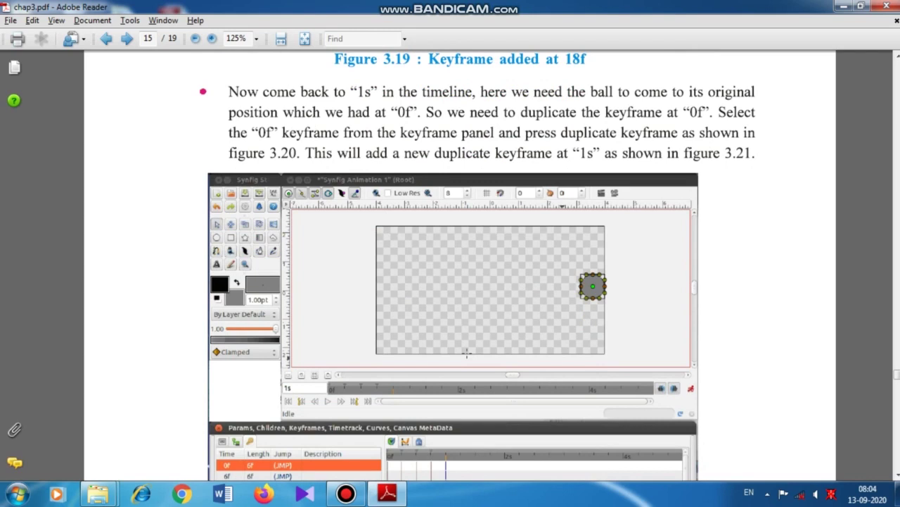
pyautogui.scroll(-3, 466, 352)
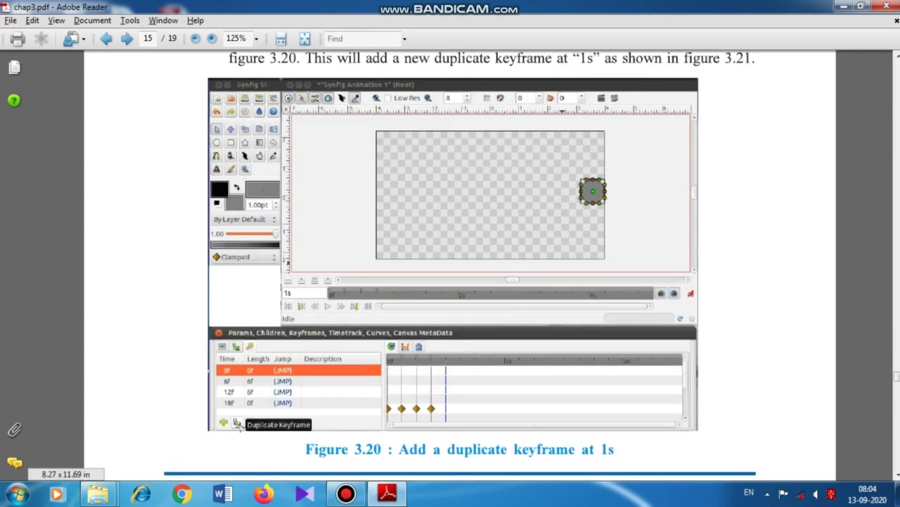
pyautogui.scroll(2, 362, 329)
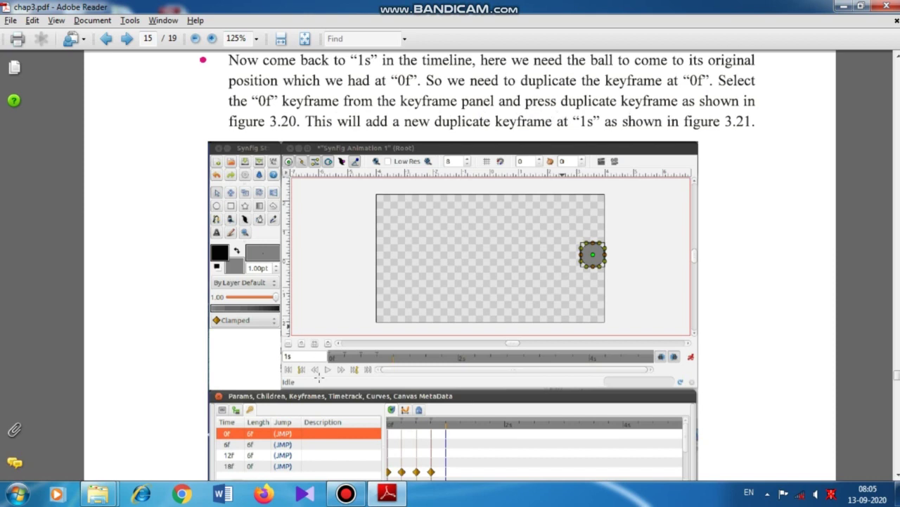
pyautogui.scroll(-1, 259, 453)
pyautogui.scroll(-1, 259, 453)
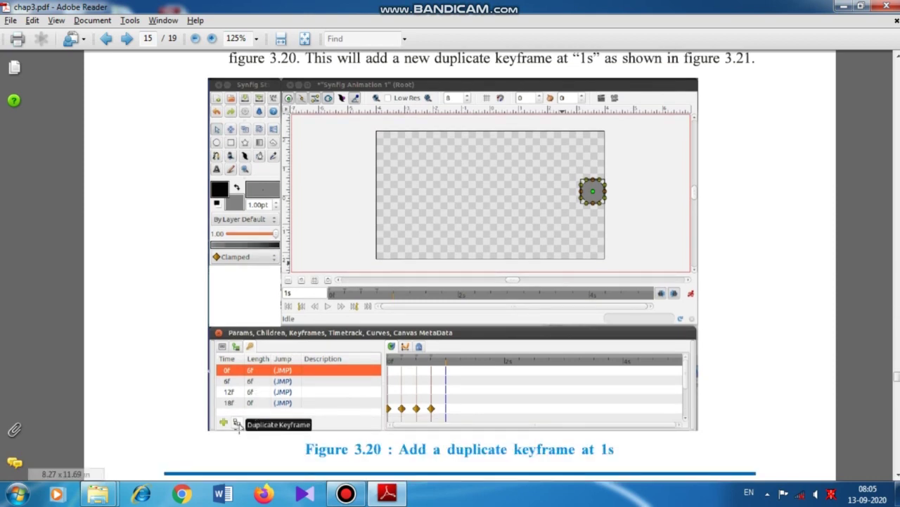
pyautogui.scroll(3, 441, 265)
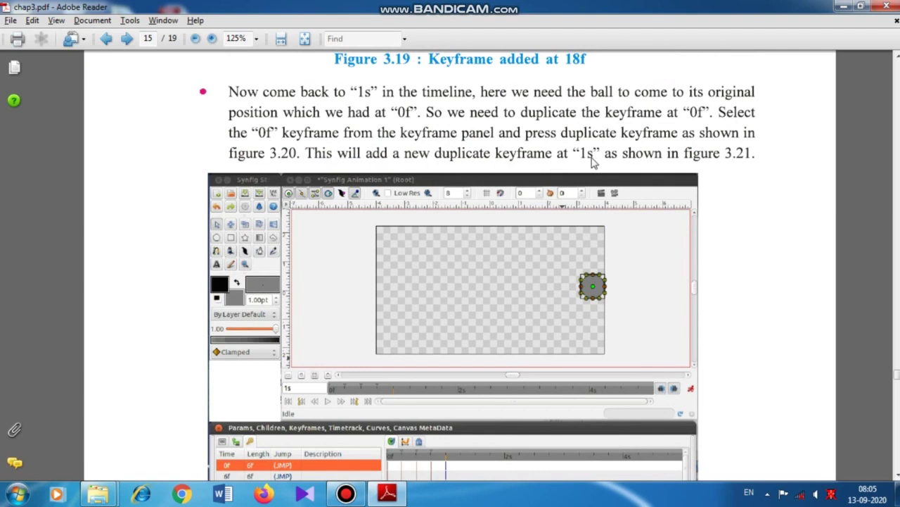
pyautogui.scroll(-2, 591, 156)
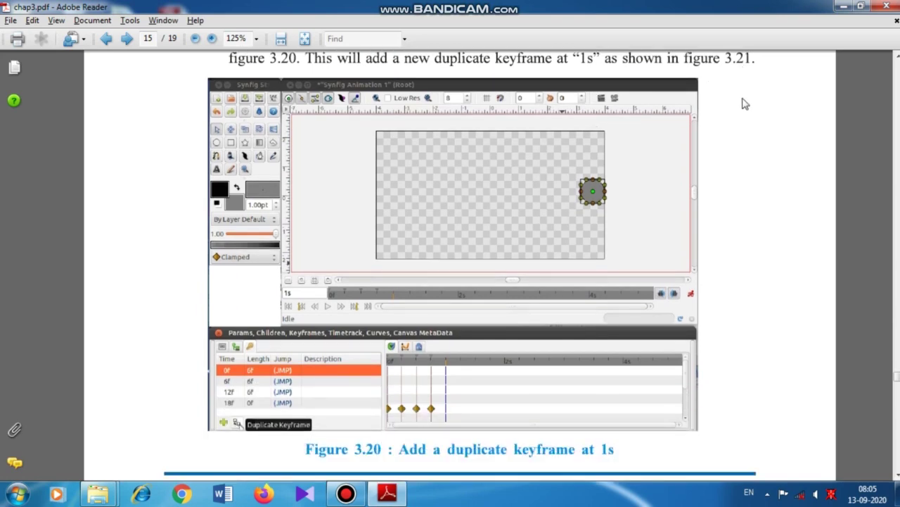
# Examine Figures 3.21 and 3.22 on page 16 and the instructions for duplicate keyframes at 1s6f, 1s12f, 1s18f and 2s
pyautogui.scroll(-1, 742, 104)
pyautogui.scroll(-15, 742, 104)
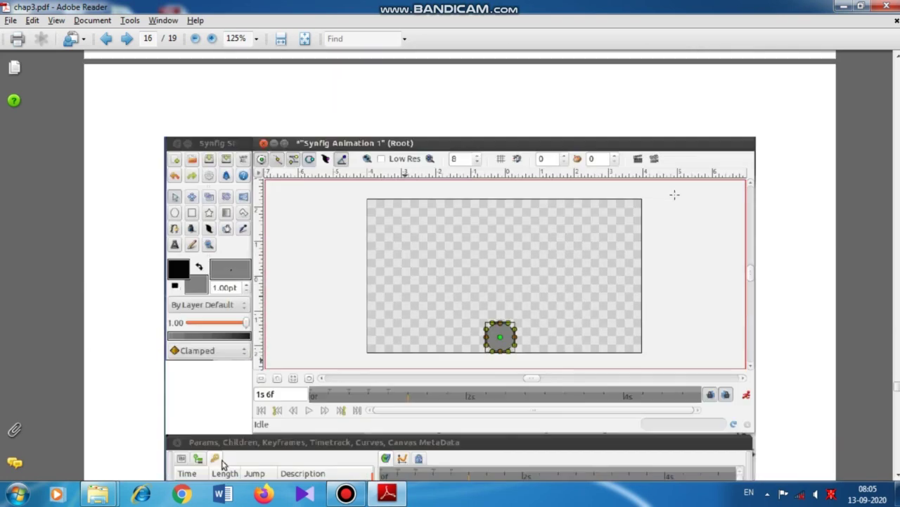
pyautogui.scroll(-2, 742, 103)
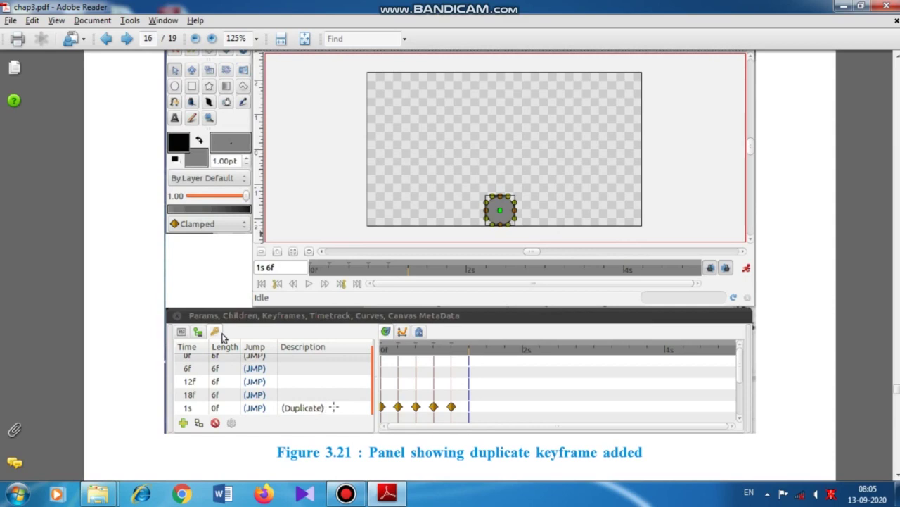
pyautogui.scroll(-1, 338, 407)
pyautogui.scroll(-7, 348, 407)
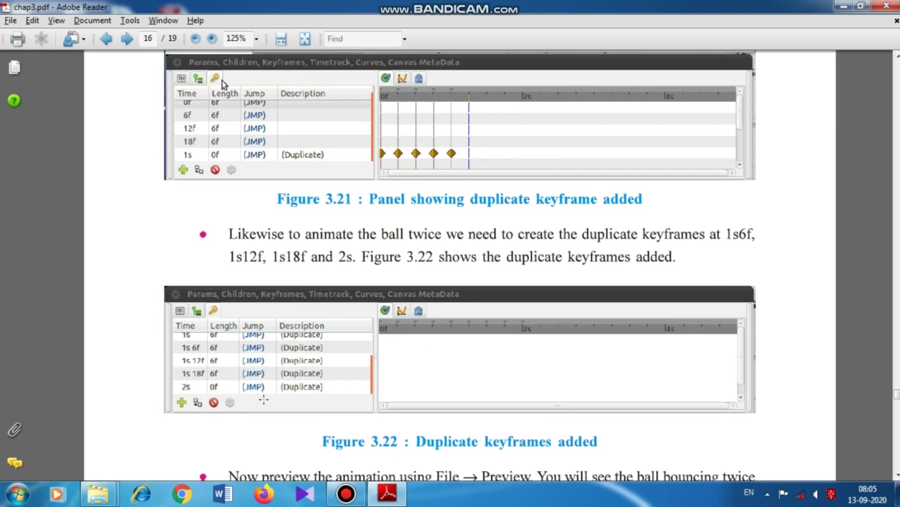
pyautogui.scroll(-6, 263, 399)
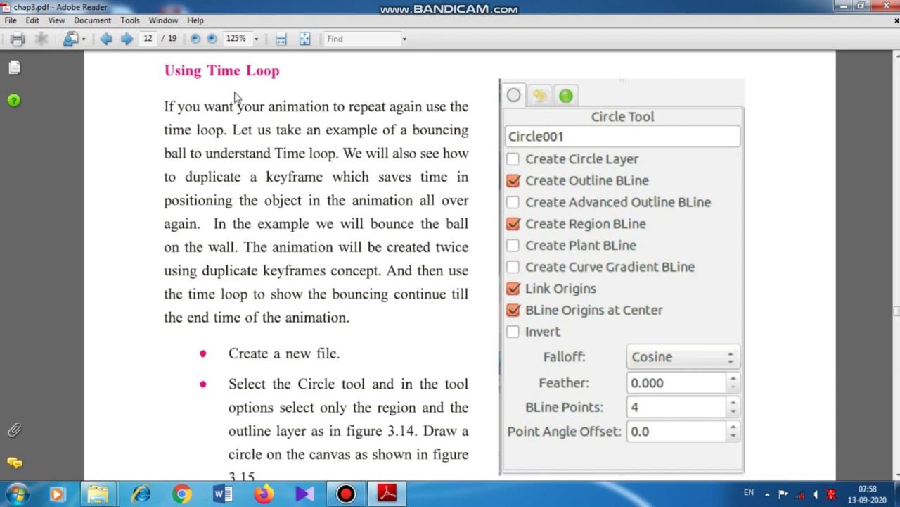
# Minimize the open windows, view the desktop's moving circle 2.gif animation in Internet Explorer, and close the browser
pyautogui.click(847, 7)
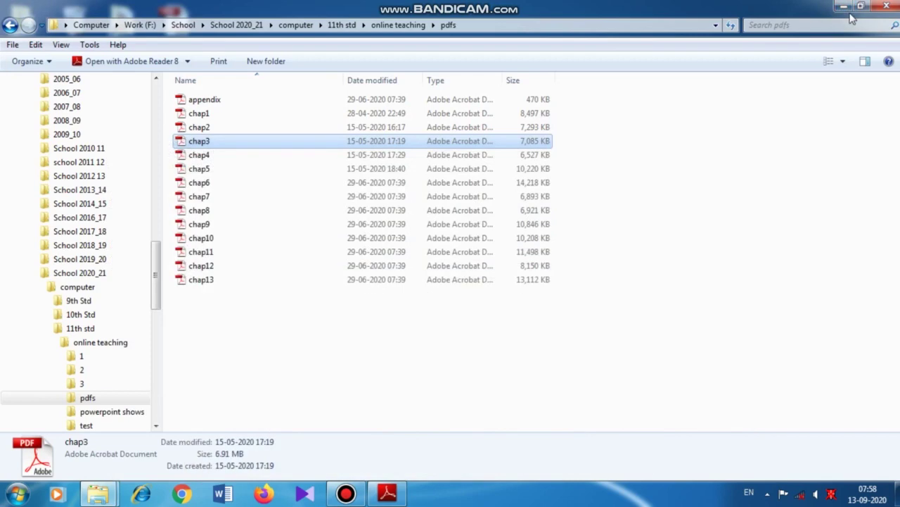
pyautogui.click(844, 8)
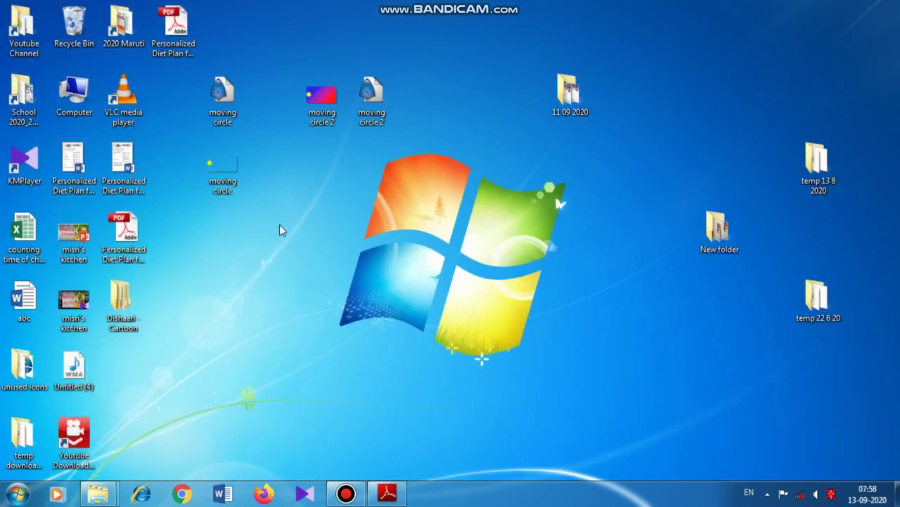
pyautogui.rightClick(315, 125)
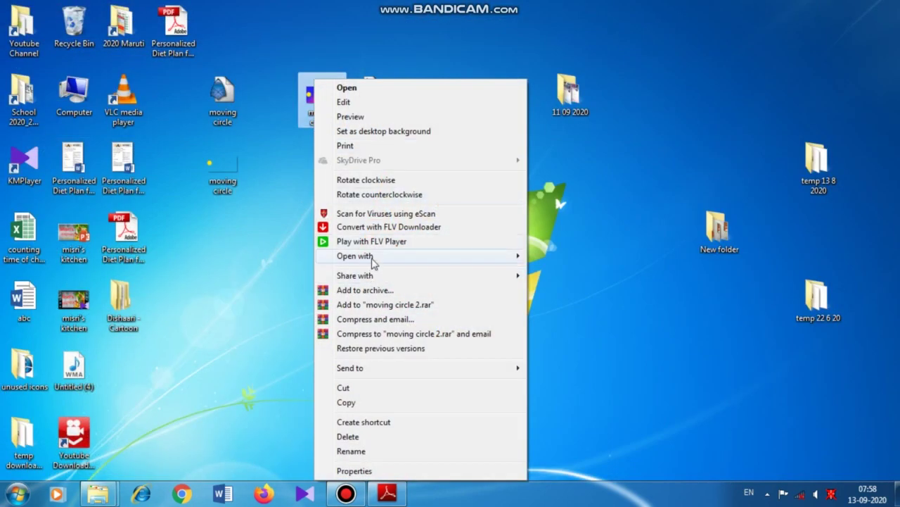
pyautogui.moveTo(356, 256)
pyautogui.click(603, 257)
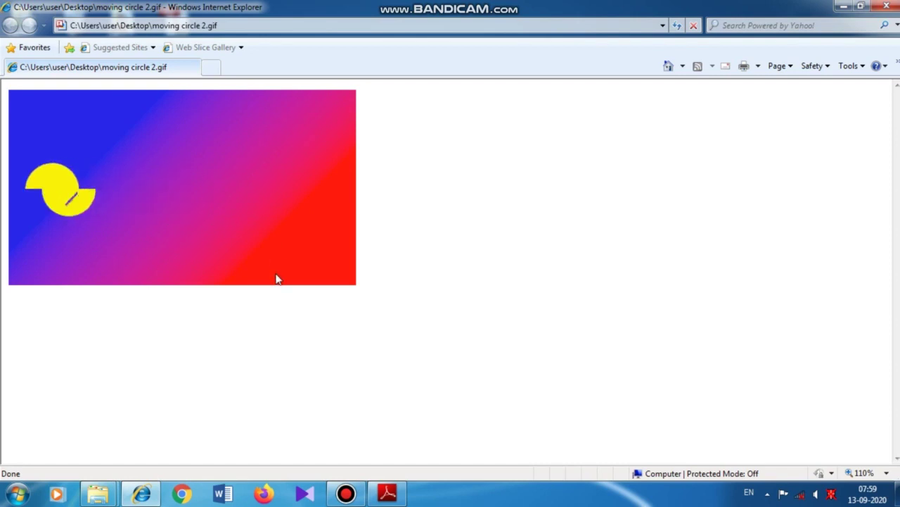
pyautogui.click(892, 5)
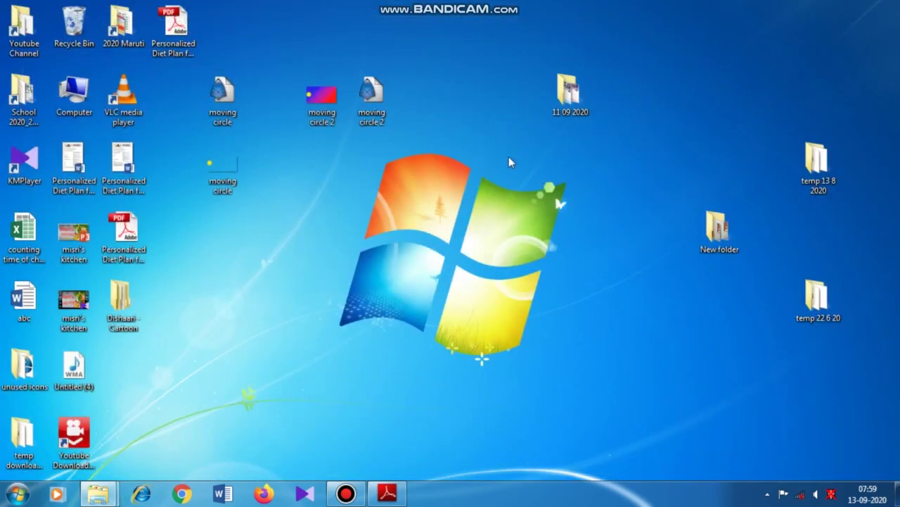
# Launch Synfig Studio, then move and enlarge the Synfig Animation 1 canvas window so the whole canvas fits
pyautogui.click(16, 496)
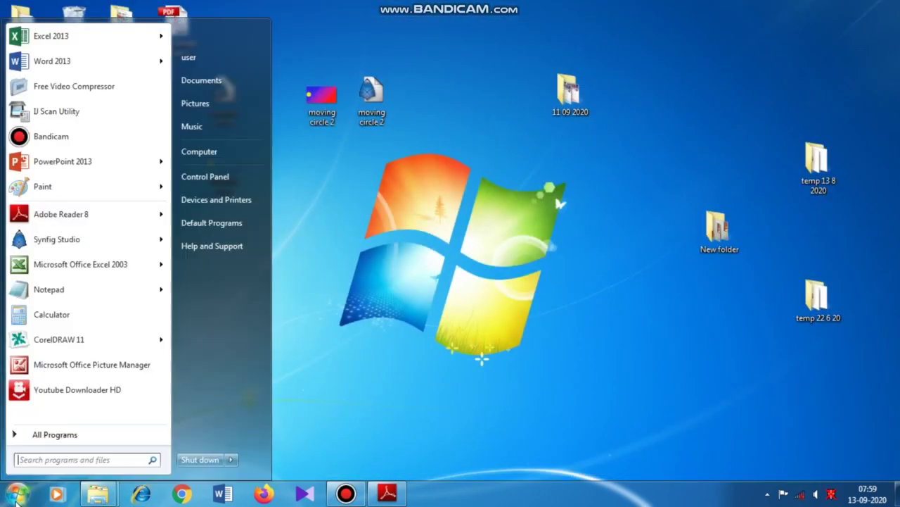
pyautogui.click(91, 243)
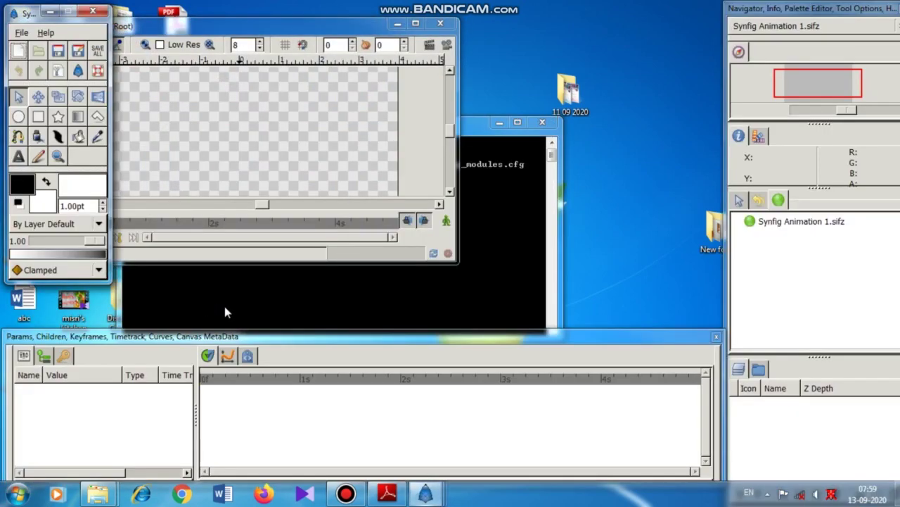
pyautogui.moveTo(292, 12); pyautogui.dragTo(406, 15)
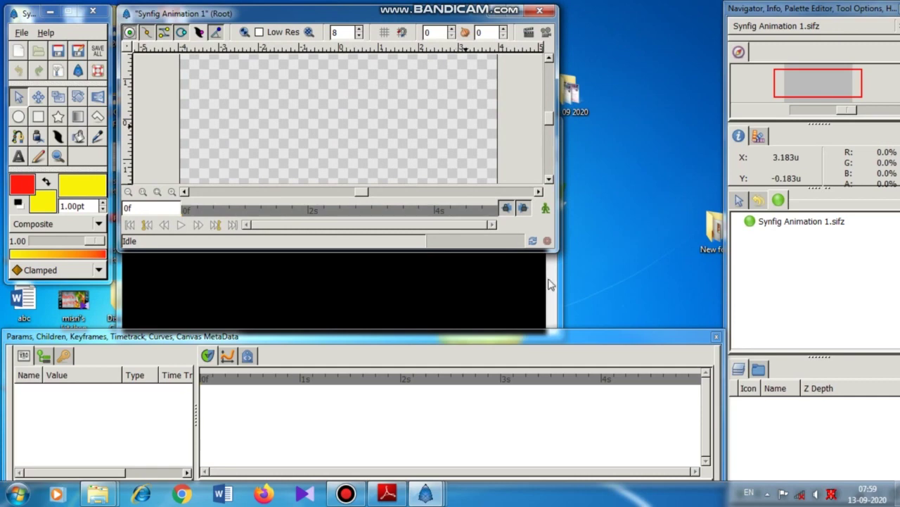
pyautogui.moveTo(554, 247); pyautogui.dragTo(712, 321)
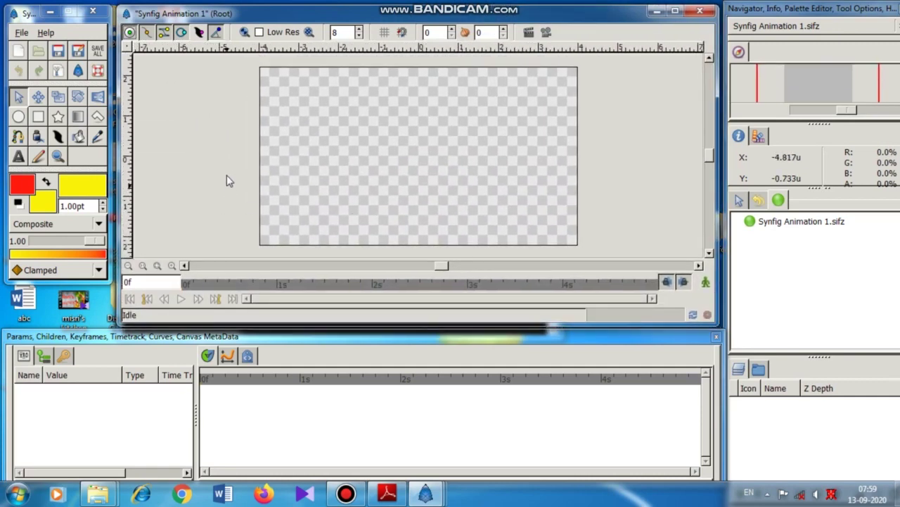
# Fill the canvas with a linear yellow-to-red gradient from about (-1.02u, 2.08u) to (0.10u, -1.32u)
pyautogui.click(77, 117)
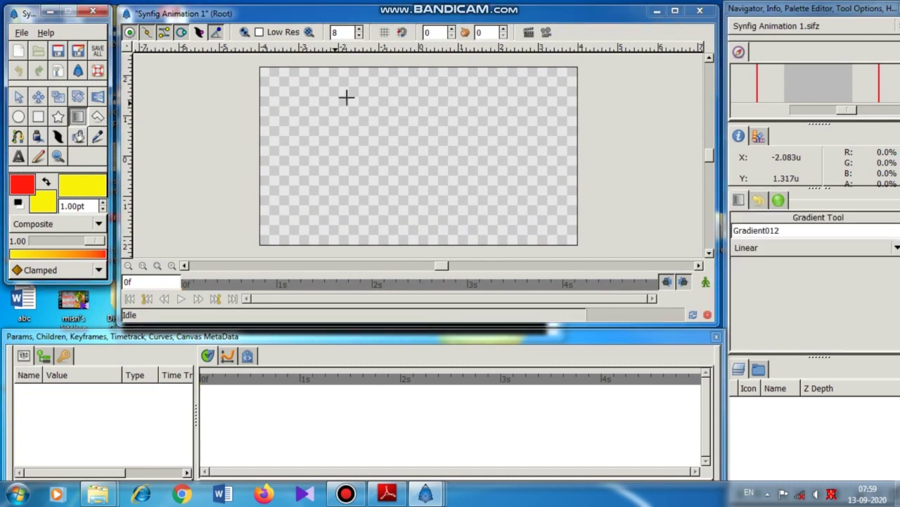
pyautogui.moveTo(377, 73); pyautogui.dragTo(422, 213)
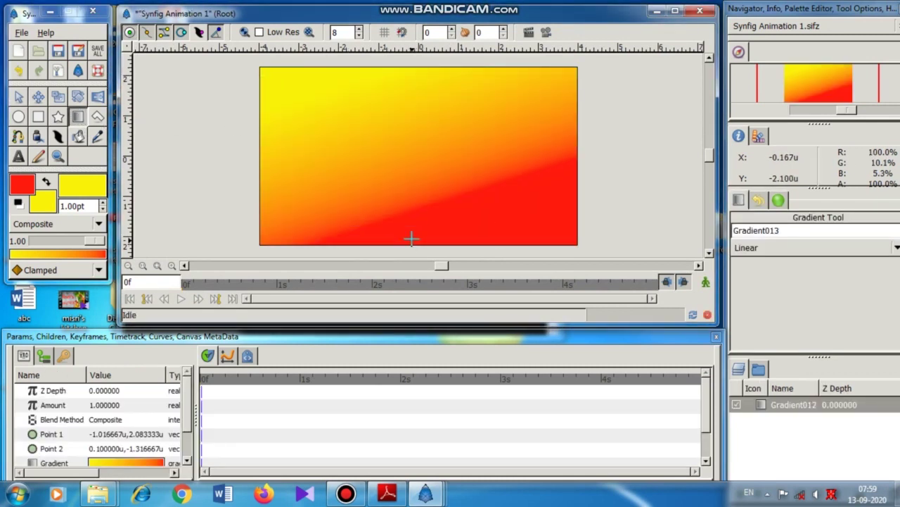
# Choose the Circle tool and set the fill colour to blue with red 6.5, green 5.3 and blue 95.3
pyautogui.click(19, 117)
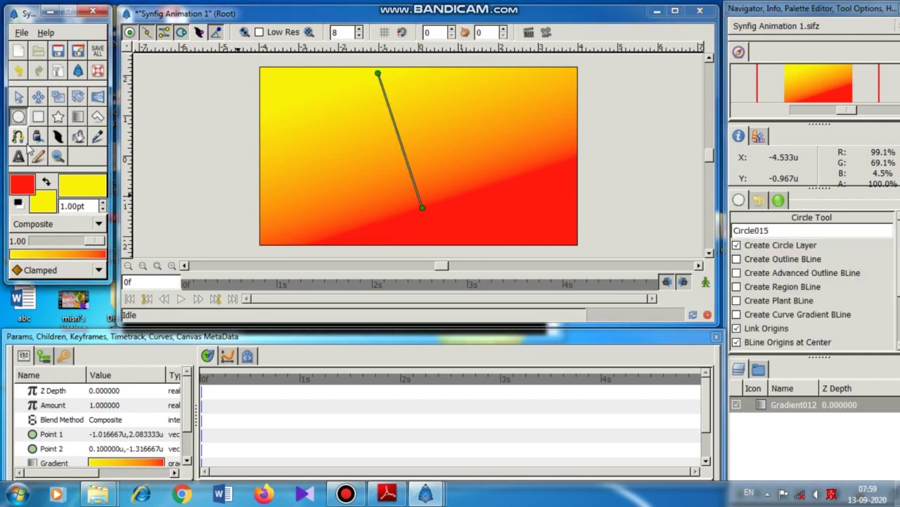
pyautogui.click(46, 209)
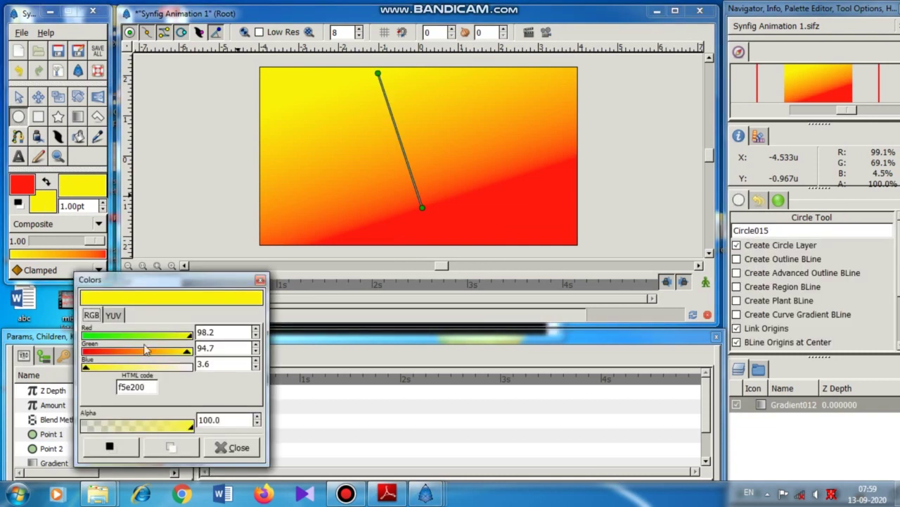
pyautogui.click(155, 350)
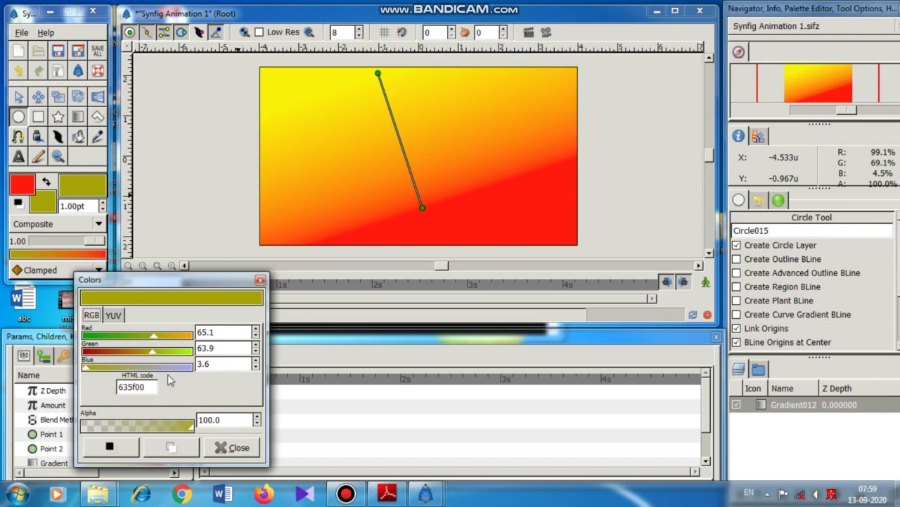
pyautogui.click(179, 366)
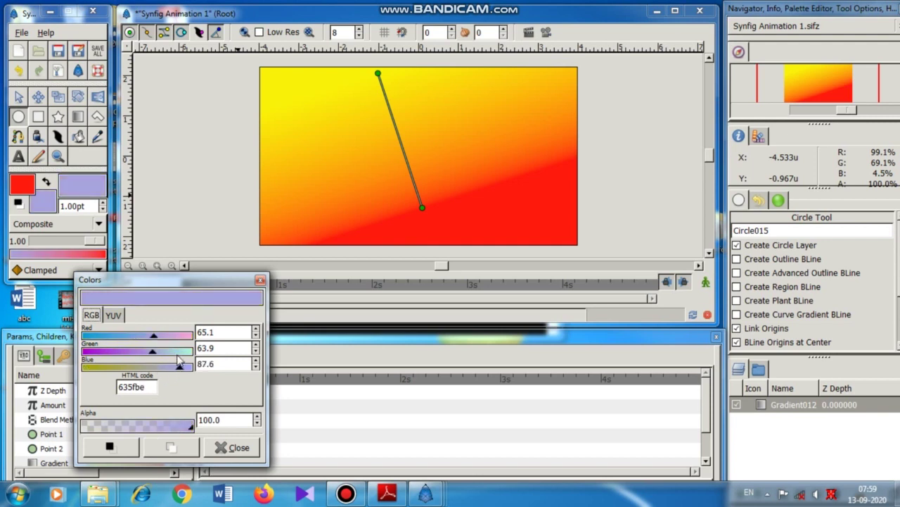
pyautogui.click(177, 351)
pyautogui.click(178, 337)
pyautogui.click(188, 350)
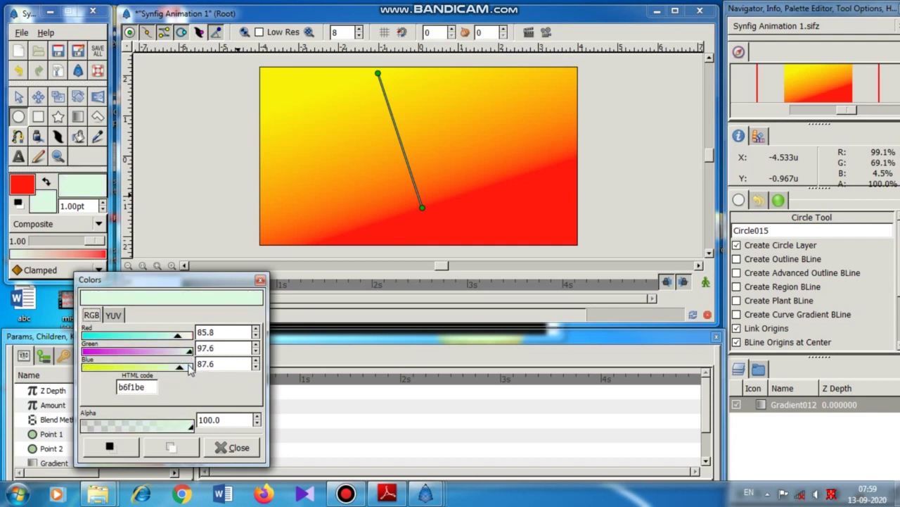
pyautogui.click(186, 366)
pyautogui.click(184, 335)
pyautogui.click(185, 336)
pyautogui.click(117, 350)
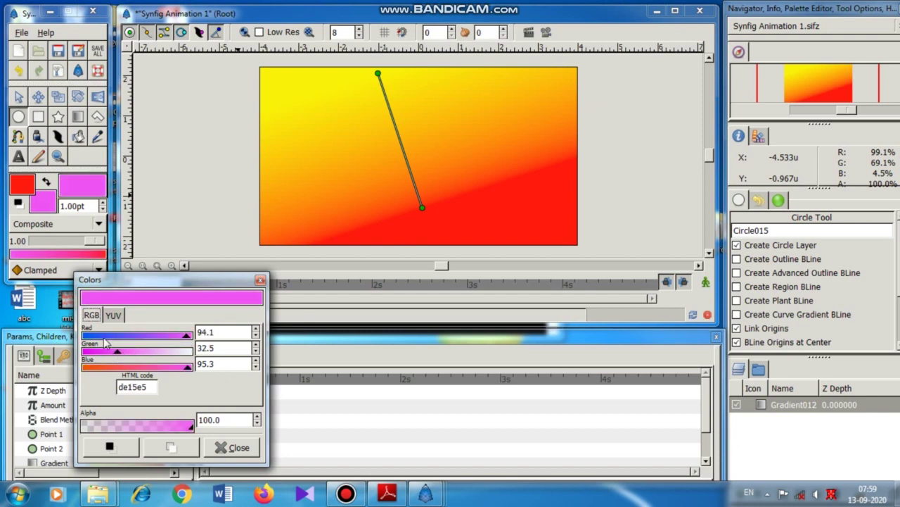
pyautogui.click(92, 335)
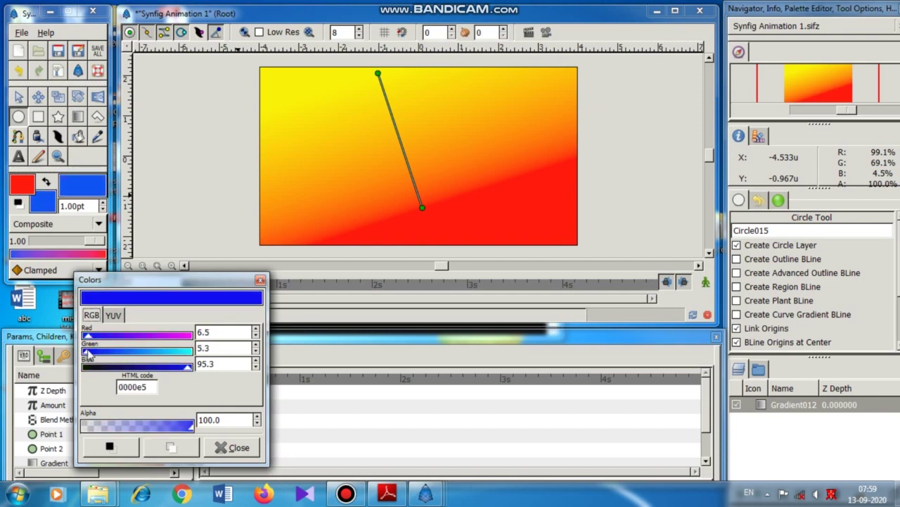
pyautogui.click(219, 447)
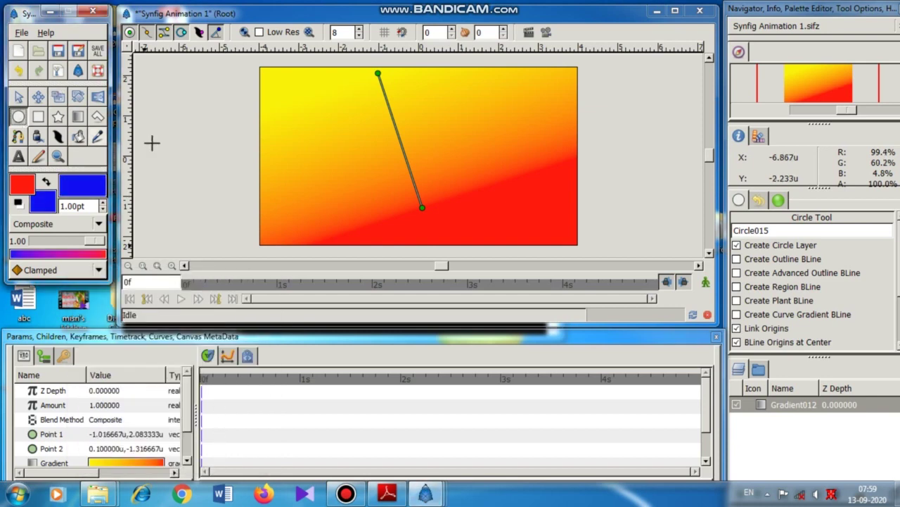
# Draw a blue circle of about 0.53u radius near the canvas's left edge and select it with the Transform tool
pyautogui.moveTo(282, 141); pyautogui.dragTo(303, 149)
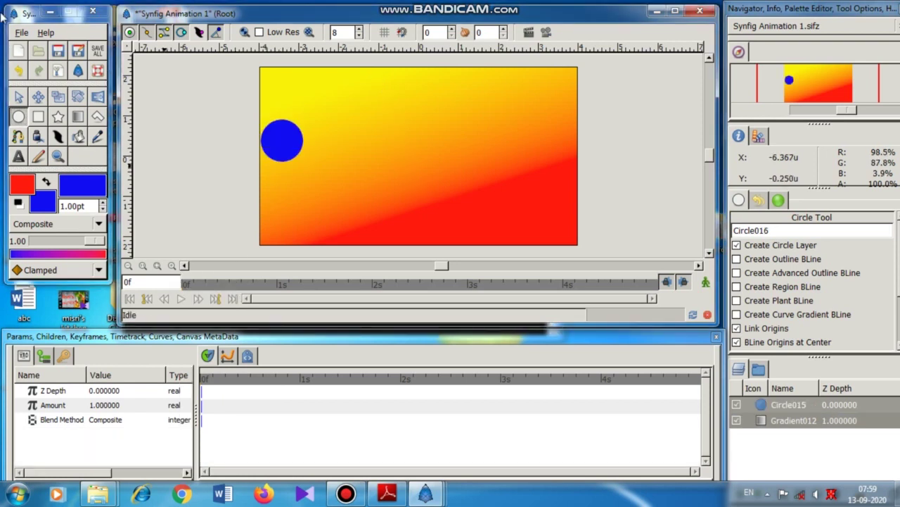
pyautogui.click(18, 96)
pyautogui.click(295, 241)
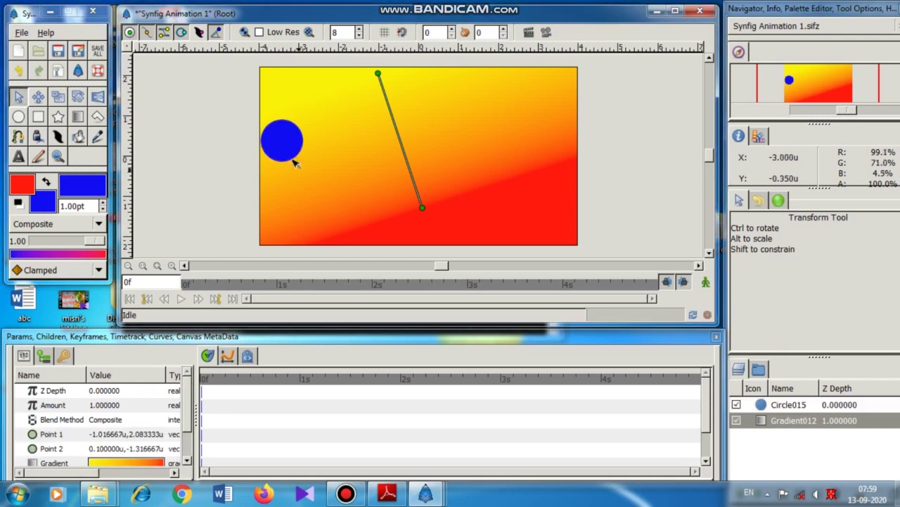
pyautogui.click(291, 159)
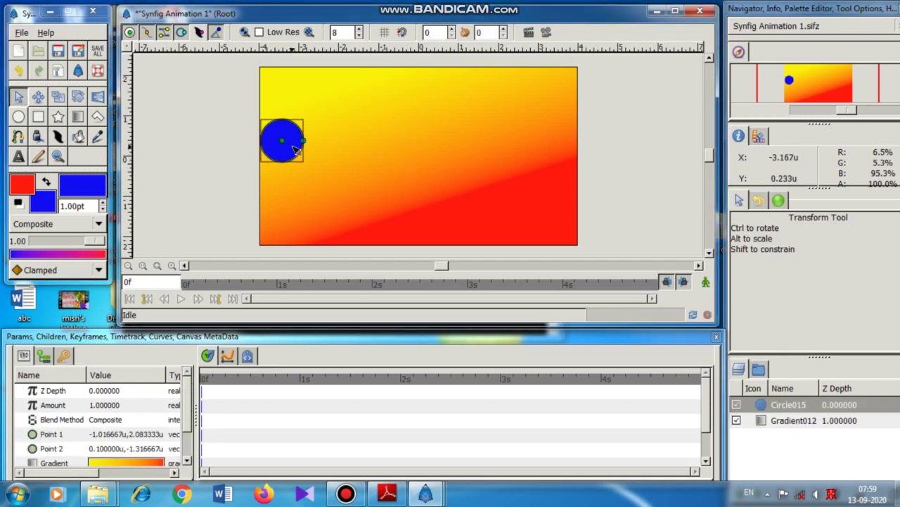
# Turn on animate editing mode, nudge the circle's origin at 0f, and move it near the canvas's right edge at 2s 15f
pyautogui.click(705, 282)
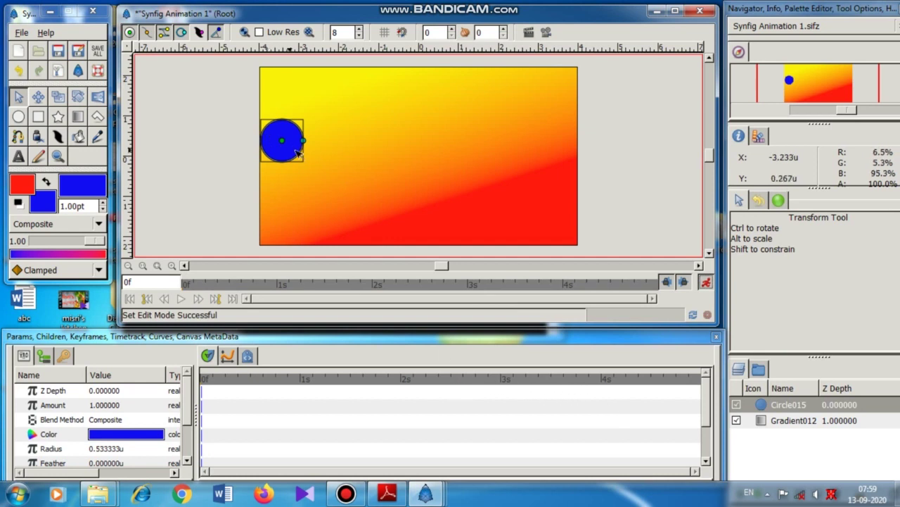
pyautogui.moveTo(284, 142); pyautogui.dragTo(284, 145)
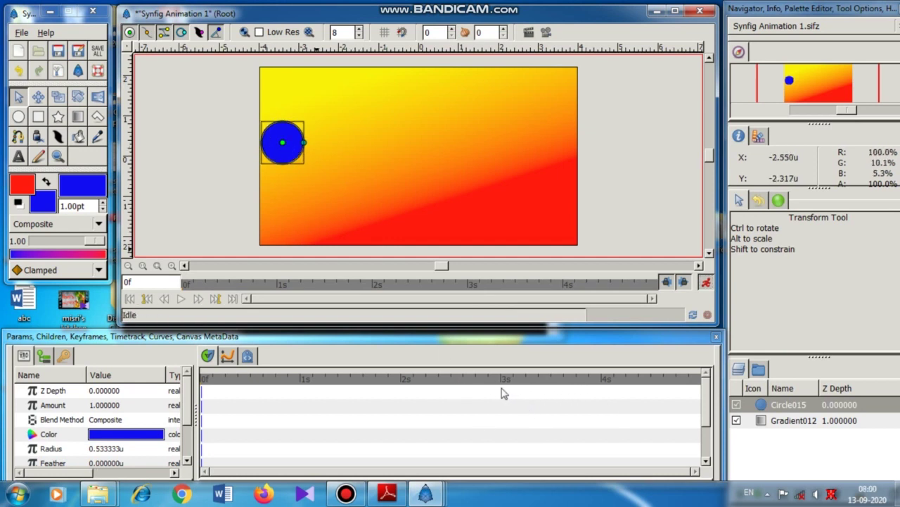
pyautogui.click(464, 389)
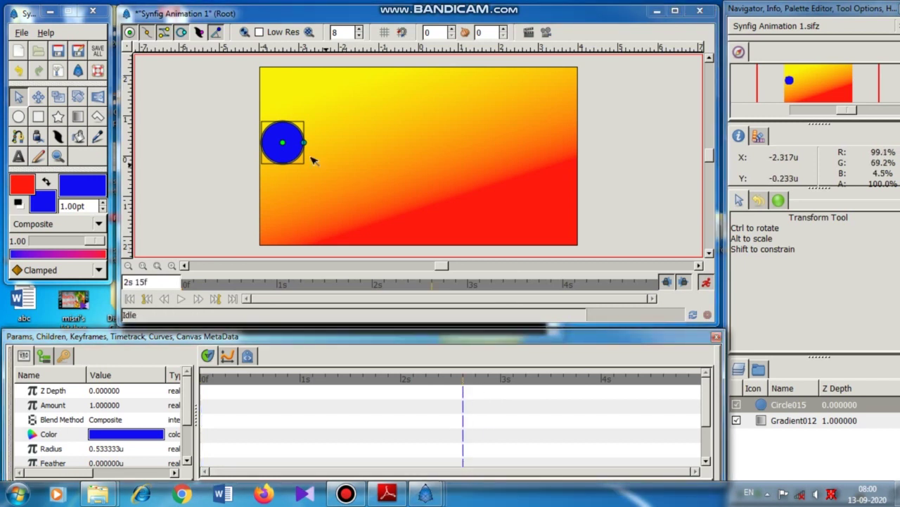
pyautogui.moveTo(283, 144); pyautogui.dragTo(554, 147)
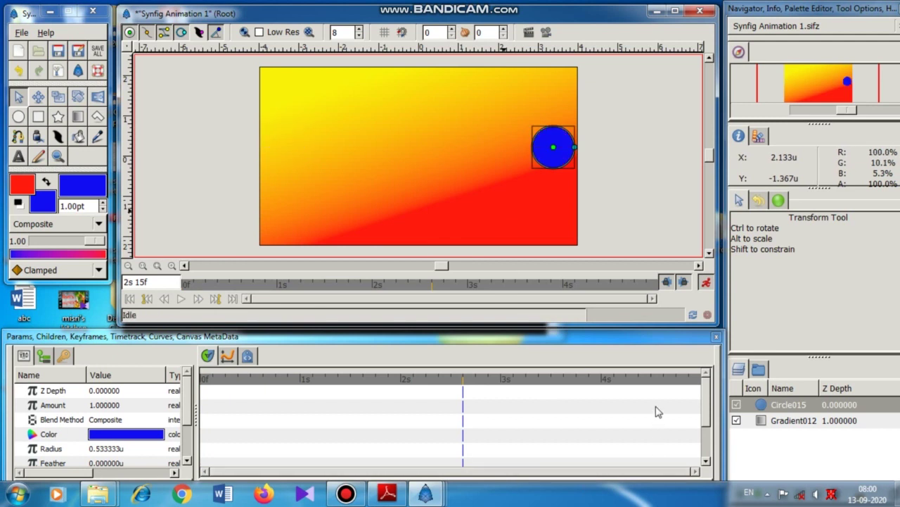
# At 5s, move the circle's origin back to about (-3.43u, 0.20u) near the canvas's left edge, and turn off animate editing mode
pyautogui.click(702, 387)
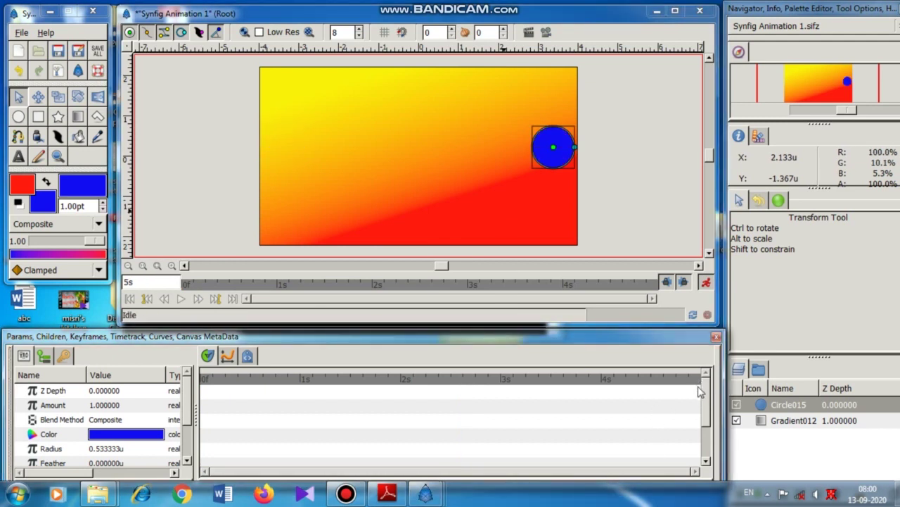
pyautogui.scroll(-2, 702, 387)
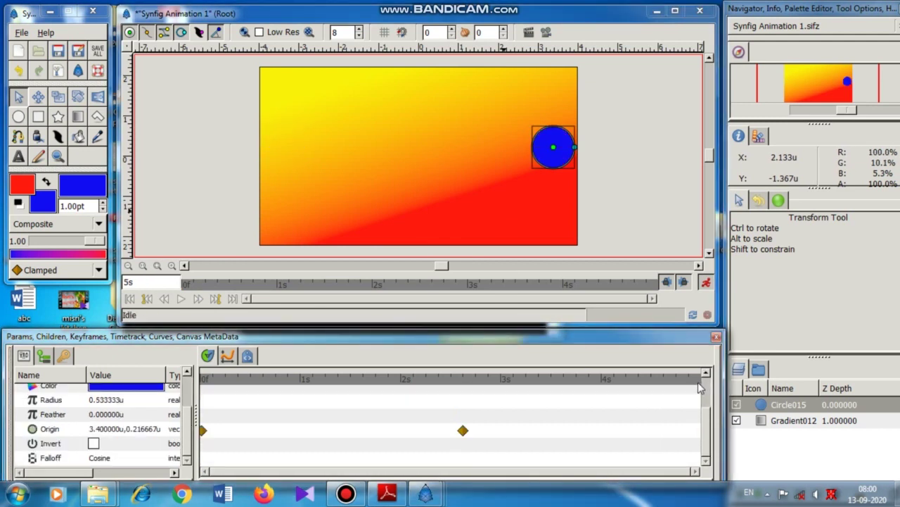
pyautogui.click(698, 383)
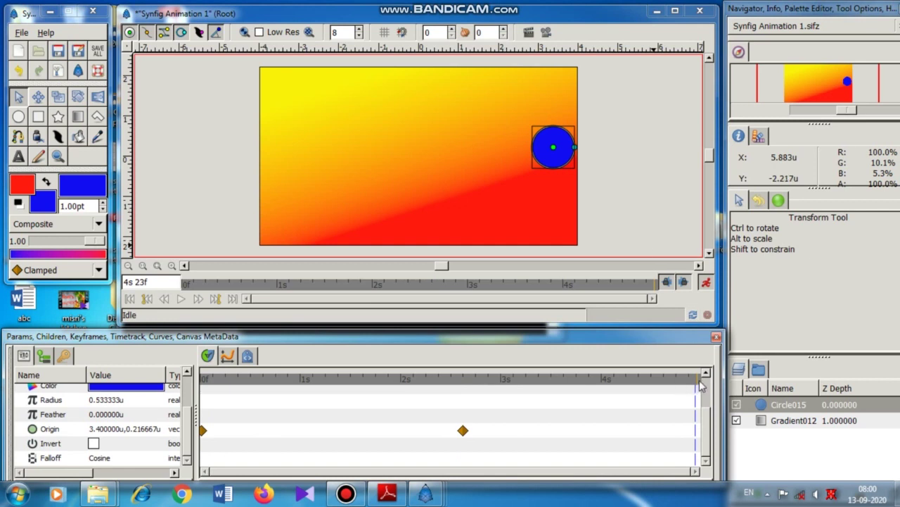
pyautogui.click(701, 386)
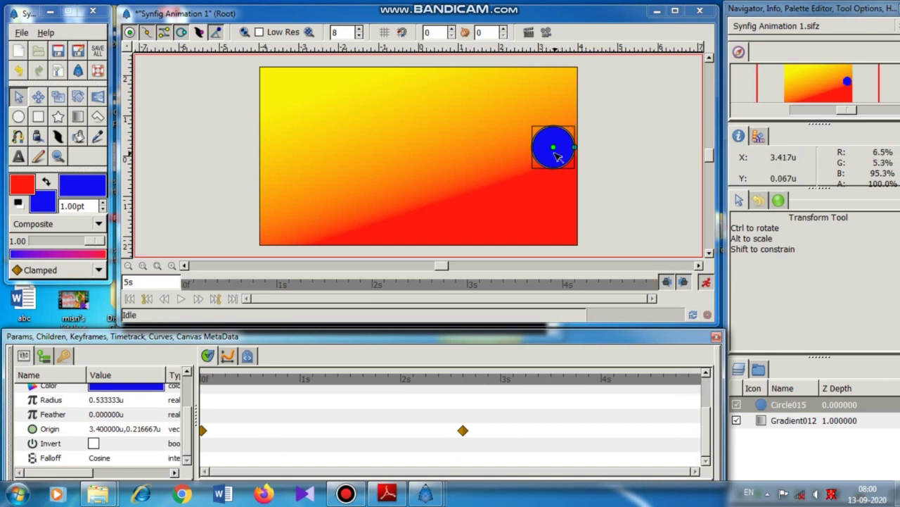
pyautogui.moveTo(554, 149); pyautogui.dragTo(283, 149)
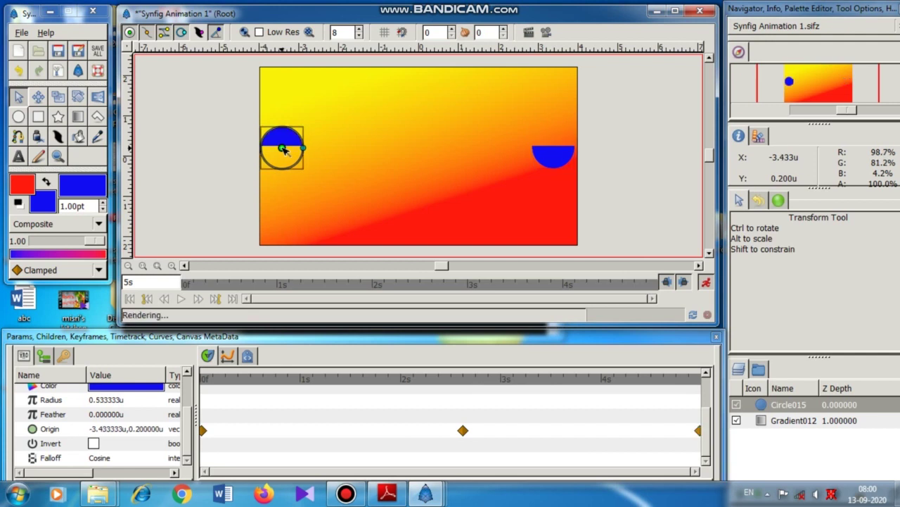
pyautogui.click(705, 283)
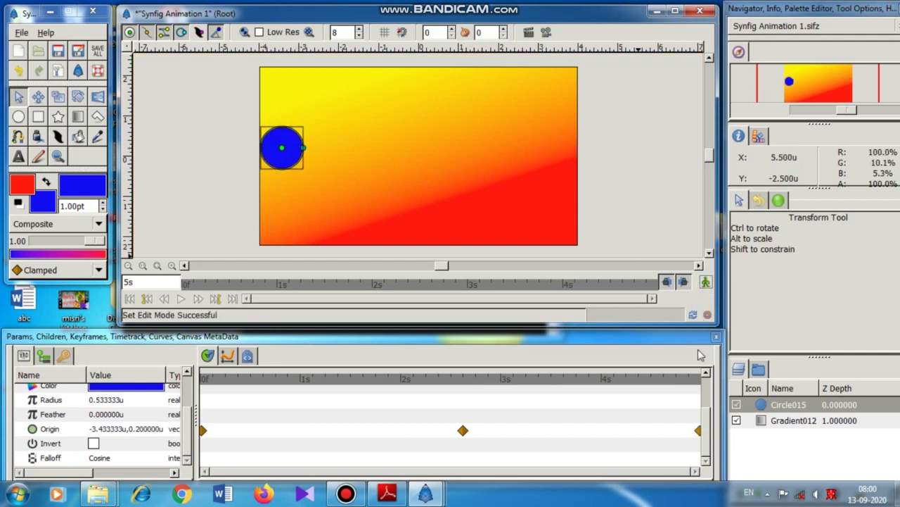
# Preview the circle's motion by playing it and checking times such as 23f, 1s 20f, 4s, 4s 14f and 10f
pyautogui.click(181, 300)
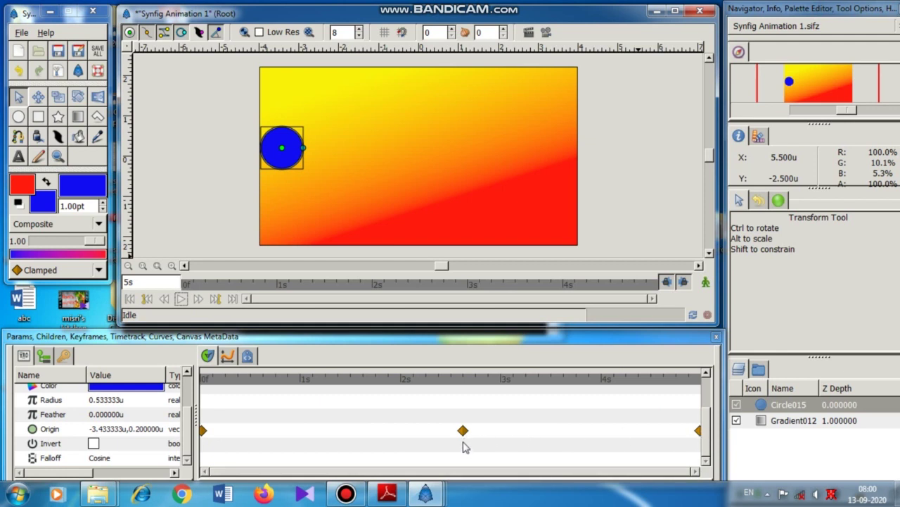
pyautogui.click(274, 285)
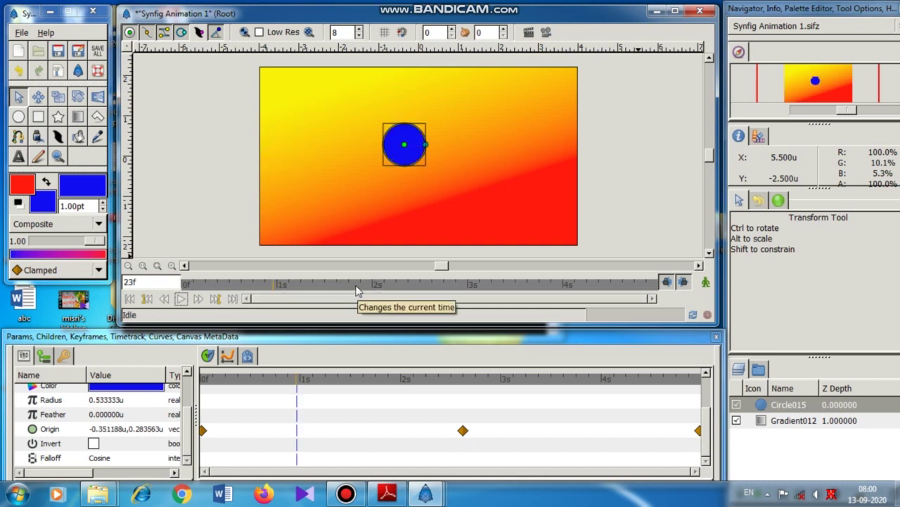
pyautogui.click(356, 286)
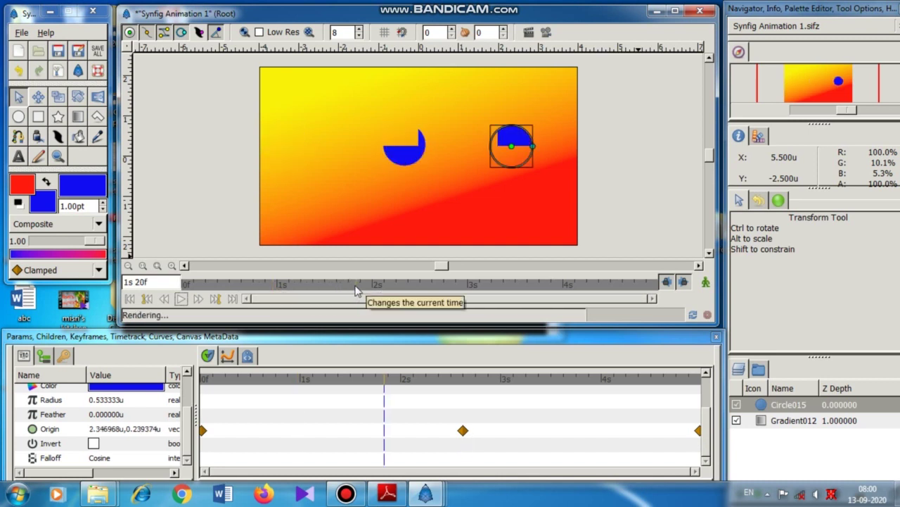
pyautogui.click(495, 284)
pyautogui.click(568, 285)
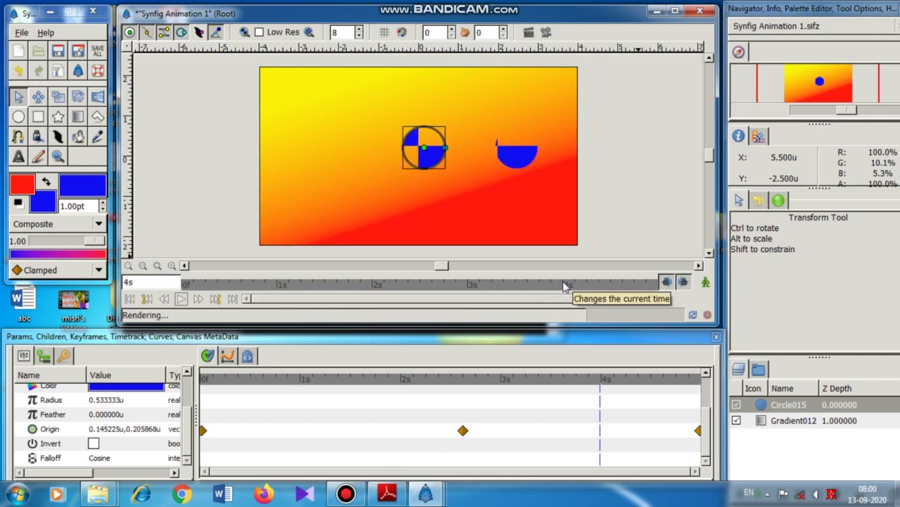
pyautogui.click(619, 283)
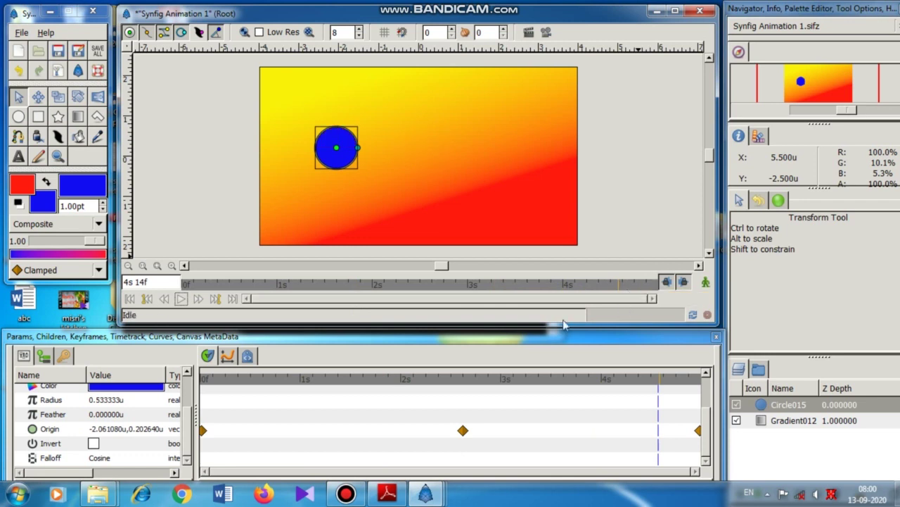
pyautogui.click(222, 283)
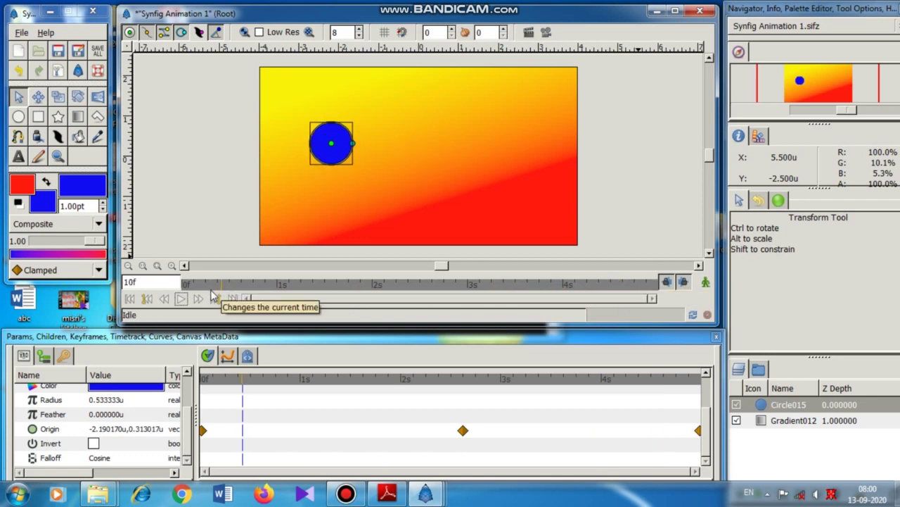
# Show the keyframes list, then switch to chap3.pdf in Adobe Reader at the Using Time Loop section
pyautogui.click(71, 357)
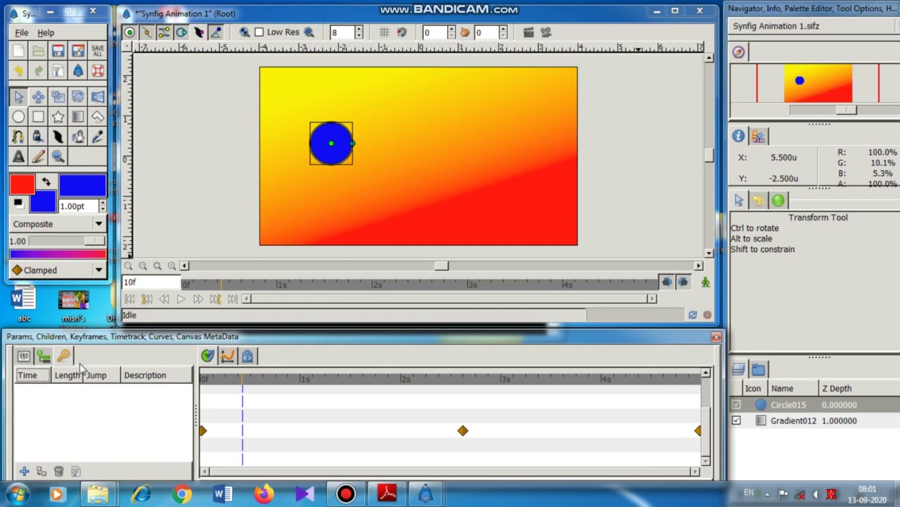
pyautogui.click(387, 493)
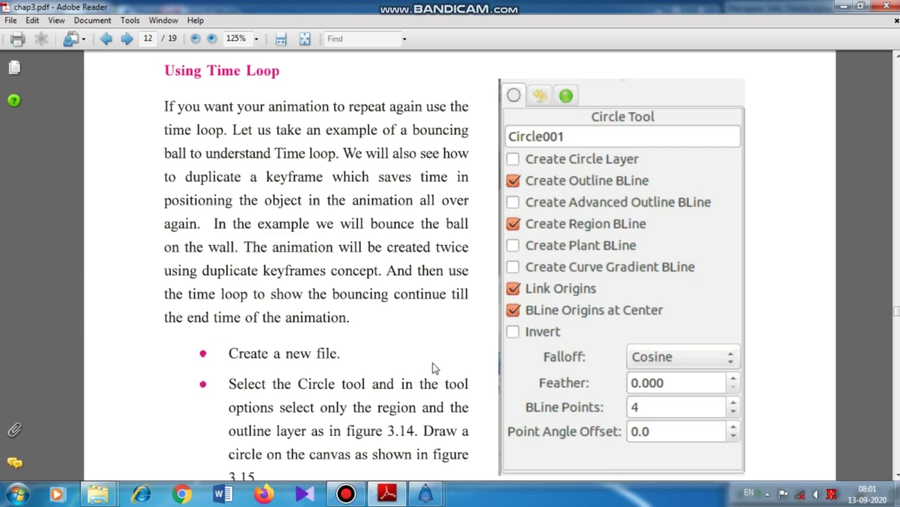
# Switch to Synfig Studio, close the moving circle canvas without saving its changes, and quit the program by closing its console window
pyautogui.hotkey('alt', 'Tab')
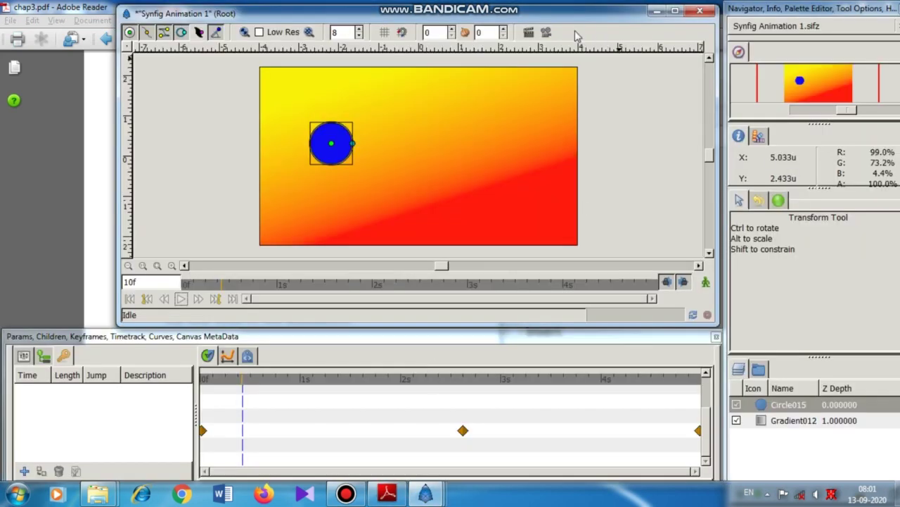
pyautogui.click(700, 14)
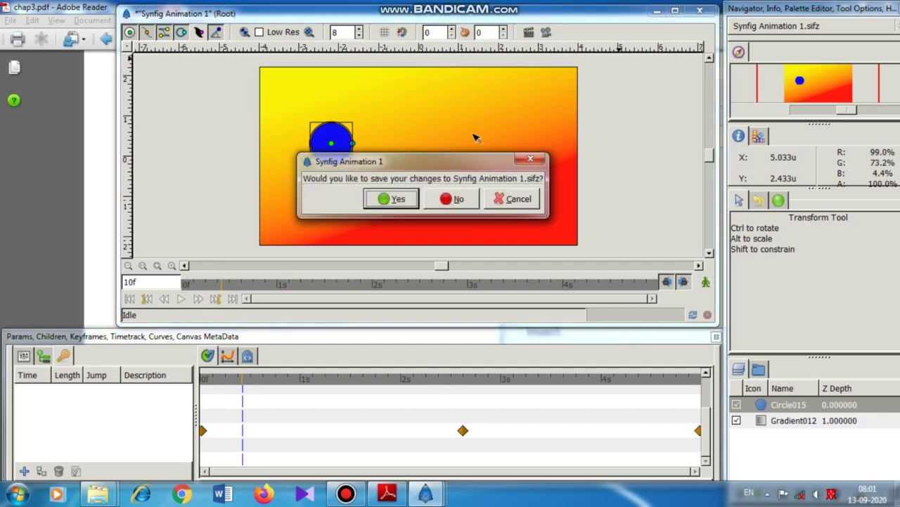
pyautogui.click(454, 199)
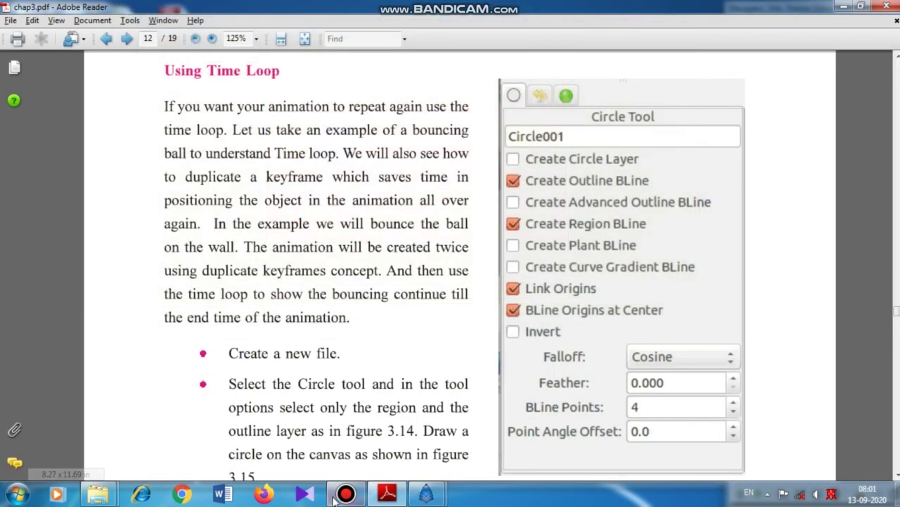
pyautogui.moveTo(427, 493)
pyautogui.click(423, 435)
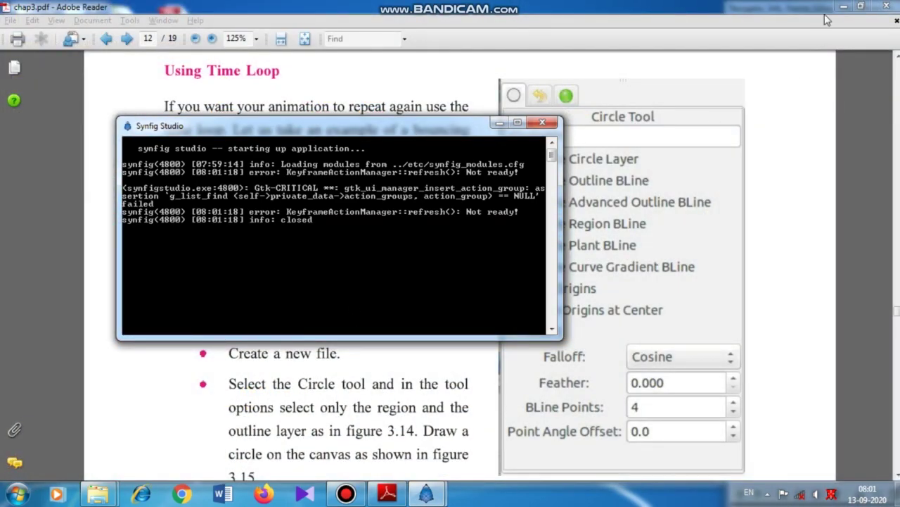
pyautogui.click(843, 7)
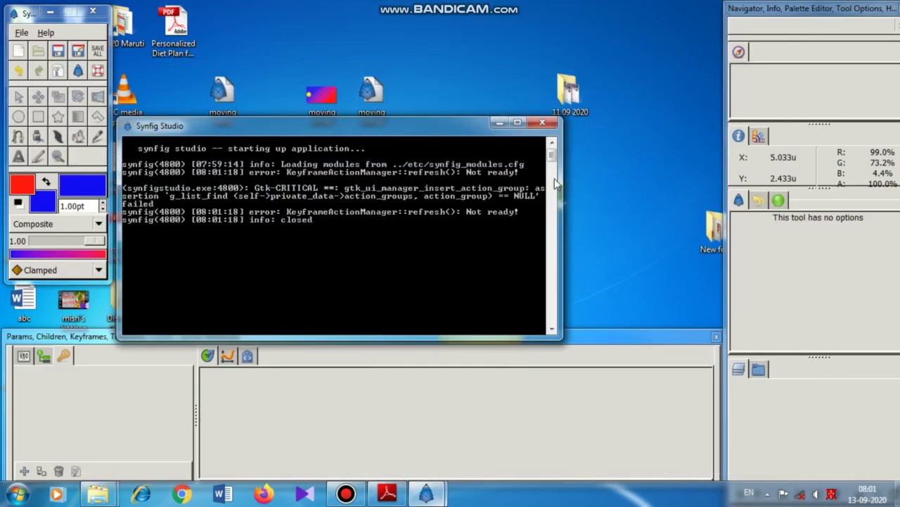
pyautogui.click(543, 122)
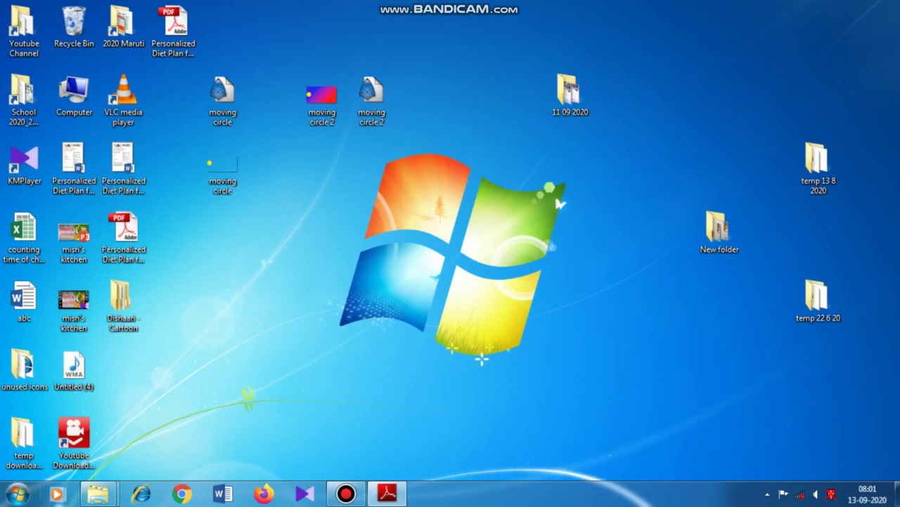
# Start Synfig Studio again, and move and enlarge the canvas window so the whole blank canvas fits above the parameters window
pyautogui.click(17, 493)
pyautogui.click(62, 236)
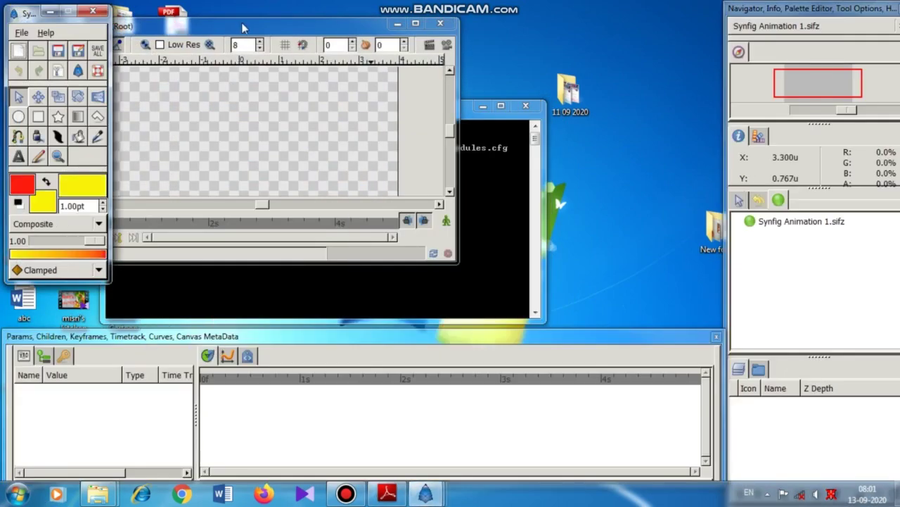
pyautogui.moveTo(242, 27); pyautogui.dragTo(345, 1)
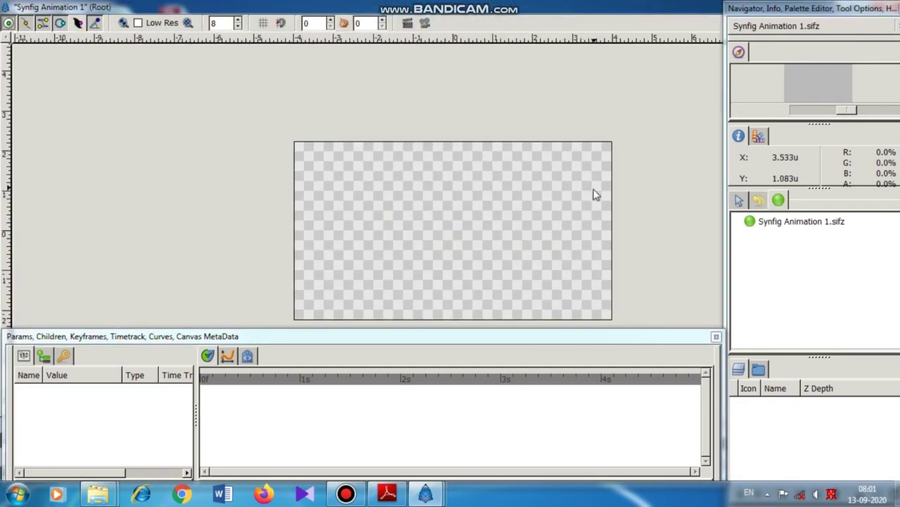
pyautogui.moveTo(572, 7); pyautogui.dragTo(448, 21)
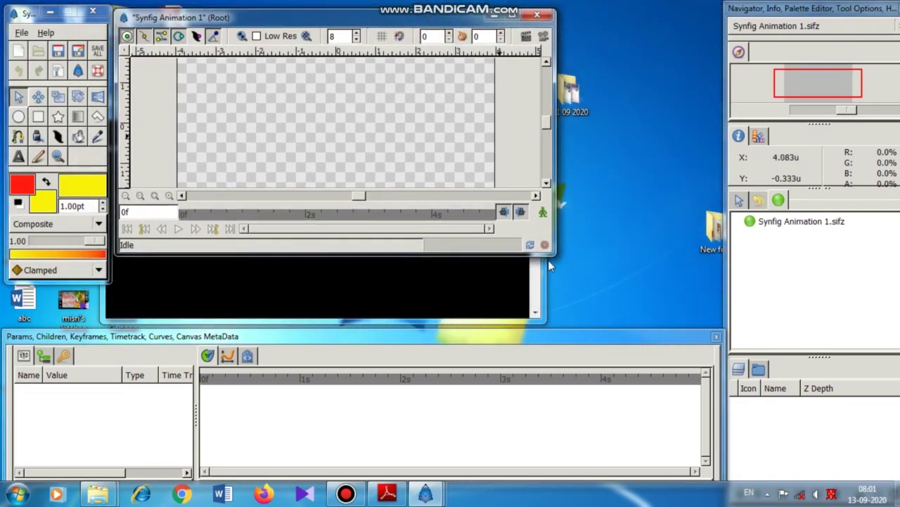
pyautogui.moveTo(553, 254); pyautogui.dragTo(714, 325)
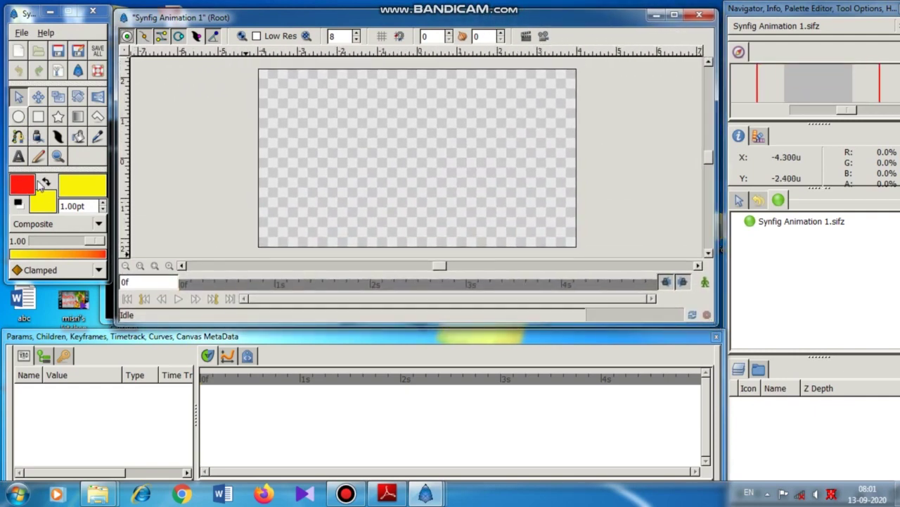
# Set the fill colour to red (f50000) and draw a circle about 0.53u in radius at the canvas's bottom centre
pyautogui.click(46, 204)
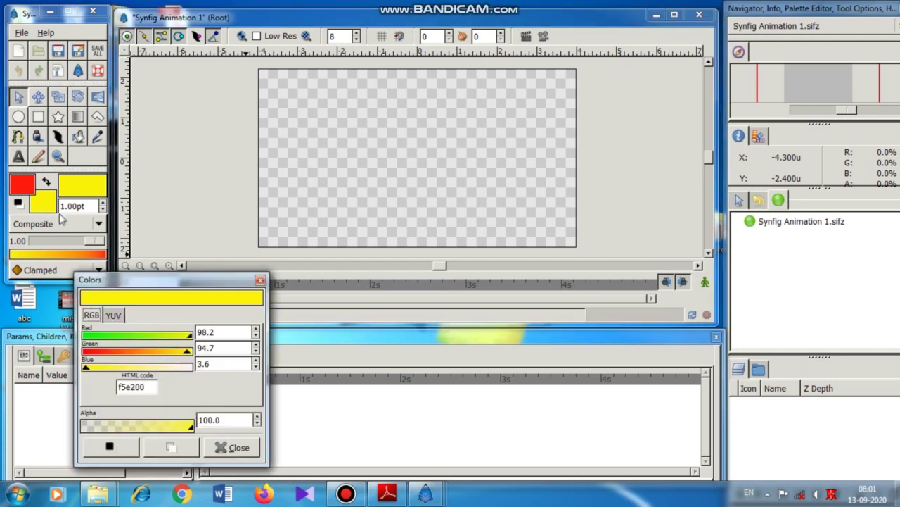
pyautogui.moveTo(104, 354); pyautogui.dragTo(87, 354)
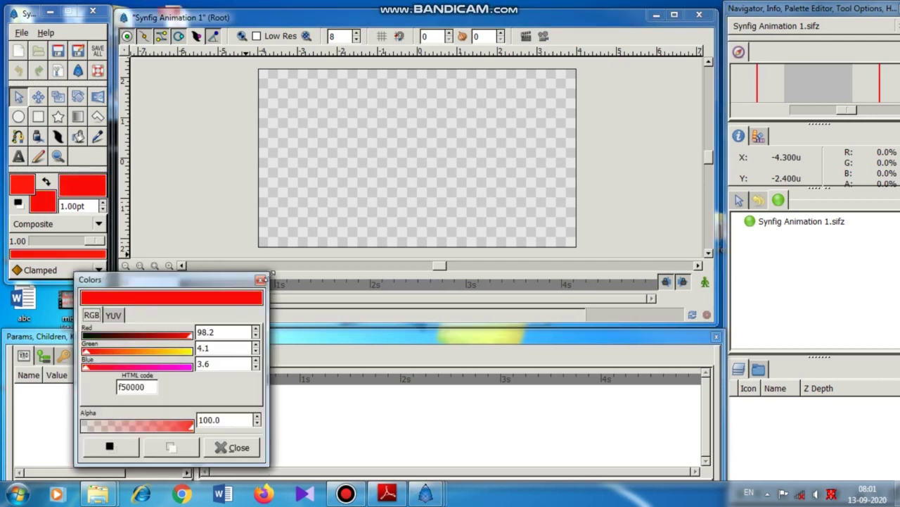
pyautogui.click(261, 279)
pyautogui.click(18, 117)
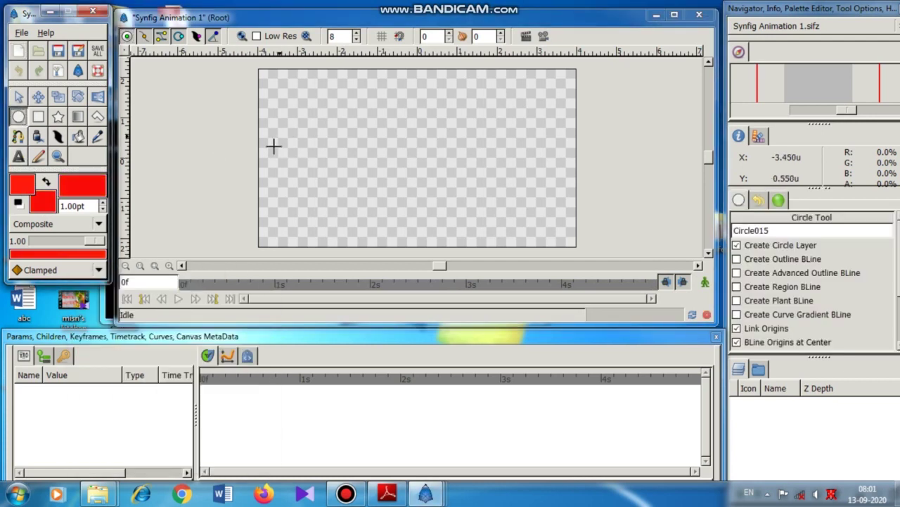
pyautogui.moveTo(407, 223); pyautogui.dragTo(434, 227)
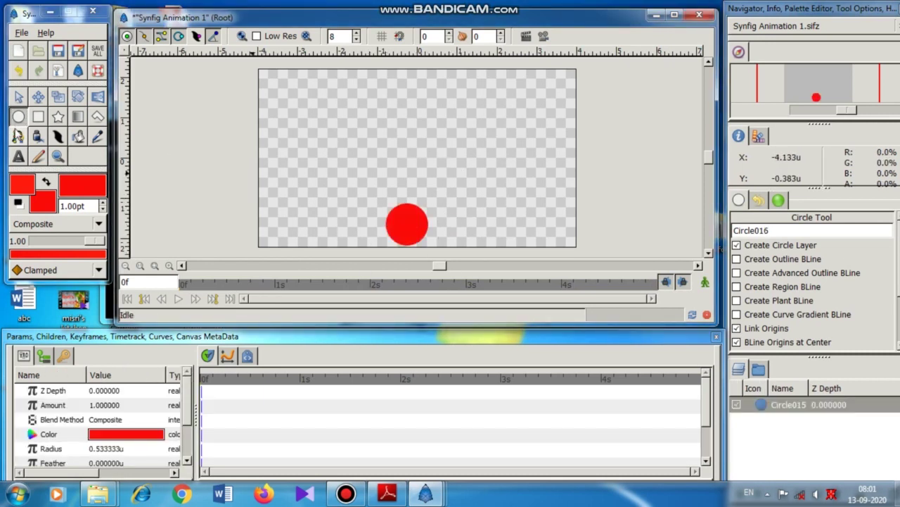
# Turn on animate editing mode, nudge the circle's origin at 0f, and move it against the canvas's right edge at 1s
pyautogui.click(705, 282)
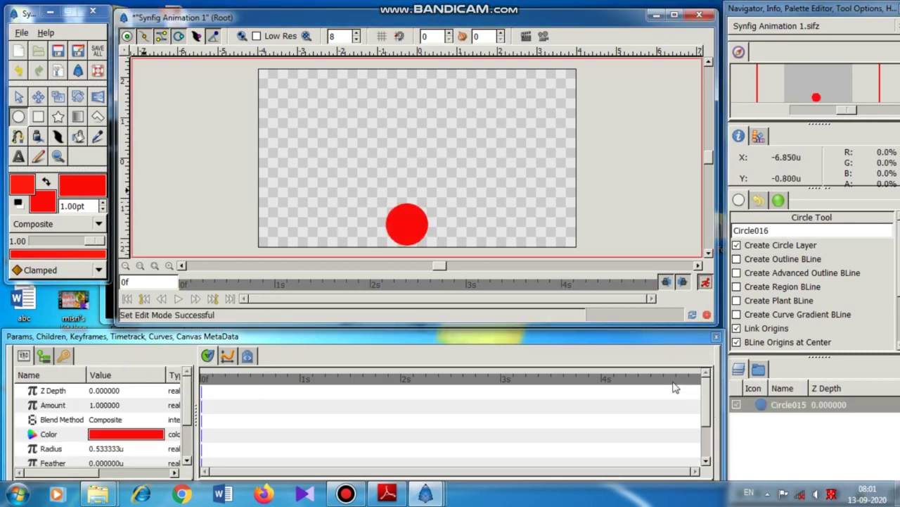
pyautogui.click(19, 96)
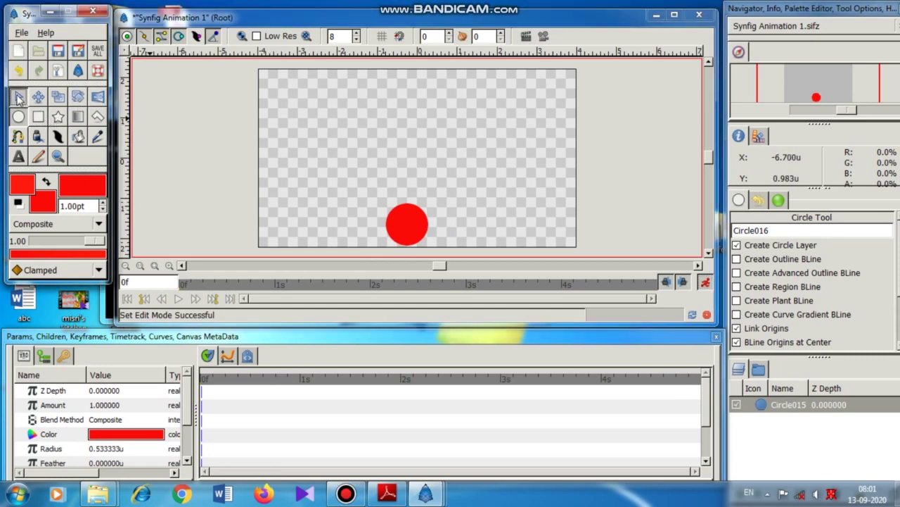
pyautogui.moveTo(411, 230); pyautogui.dragTo(411, 224)
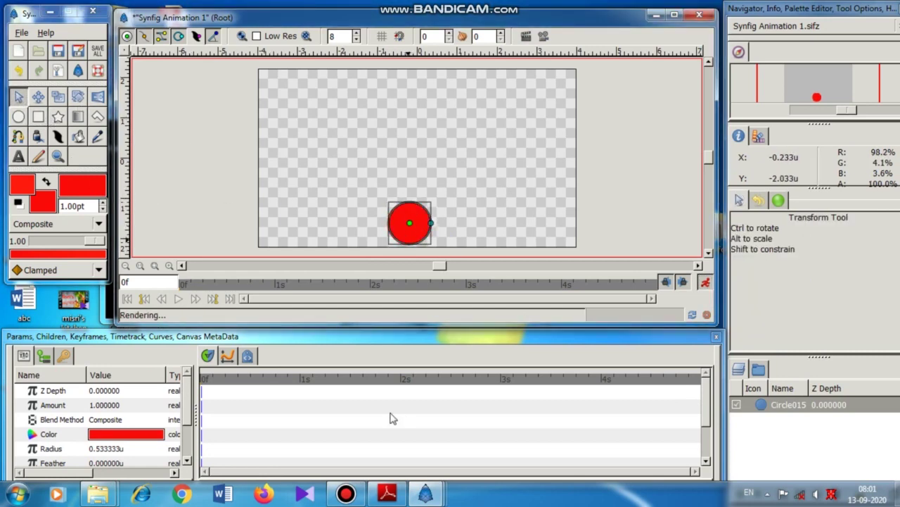
pyautogui.click(302, 380)
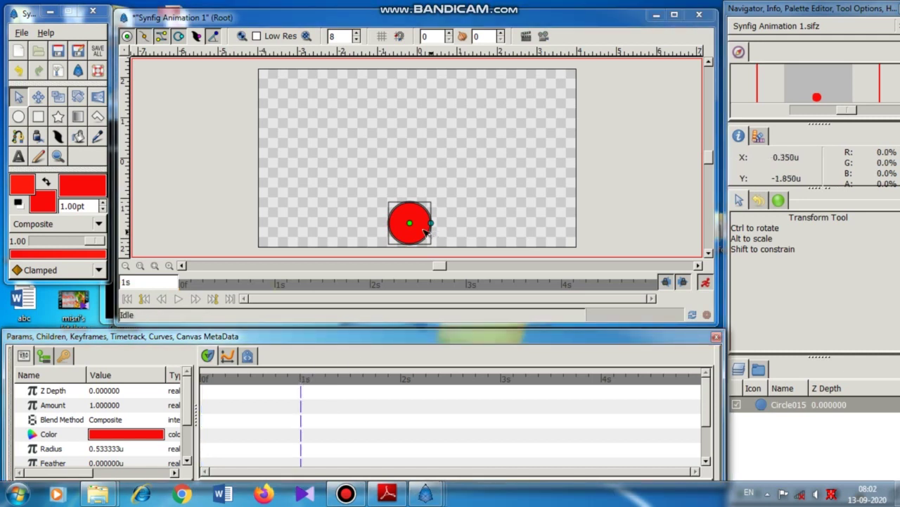
pyautogui.moveTo(412, 224); pyautogui.dragTo(552, 166)
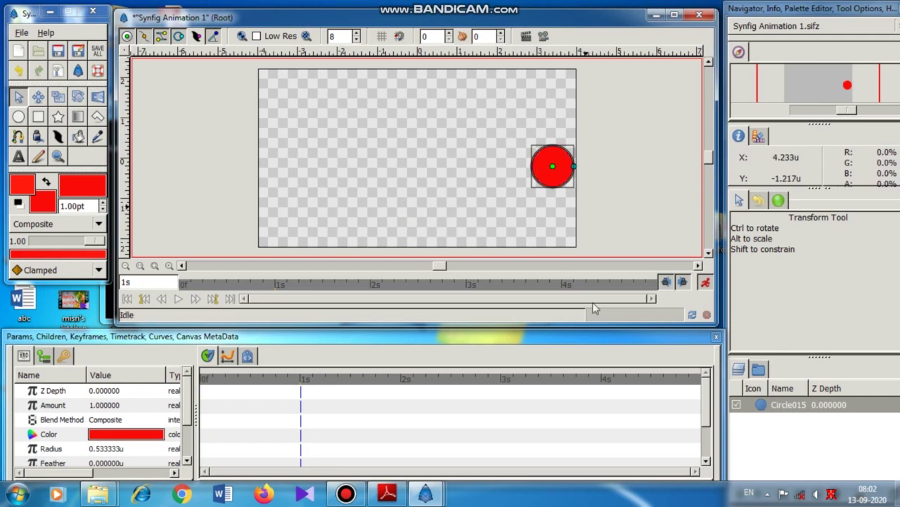
# Move the circle's origin to the canvas's top centre at 2s and to about (-3.43u, 0.13u) by its left edge at 3s
pyautogui.click(402, 383)
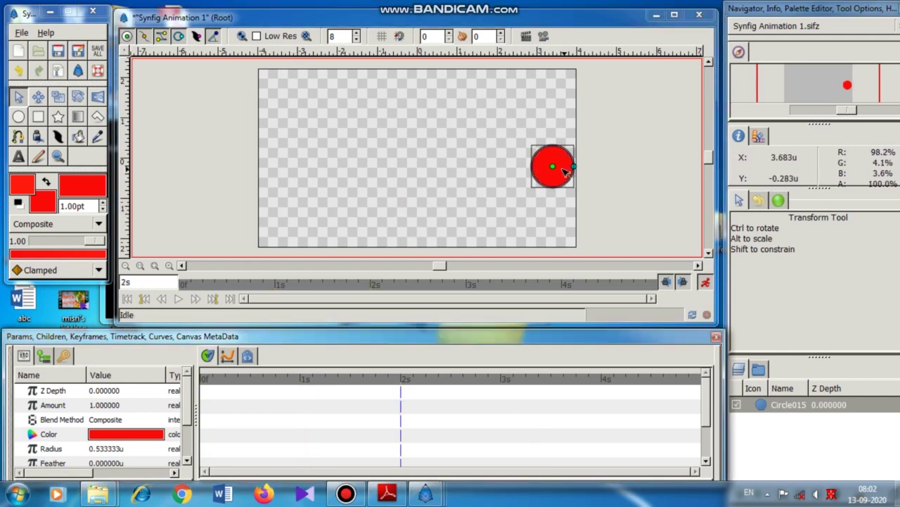
pyautogui.moveTo(552, 169); pyautogui.dragTo(423, 91)
pyautogui.click(502, 391)
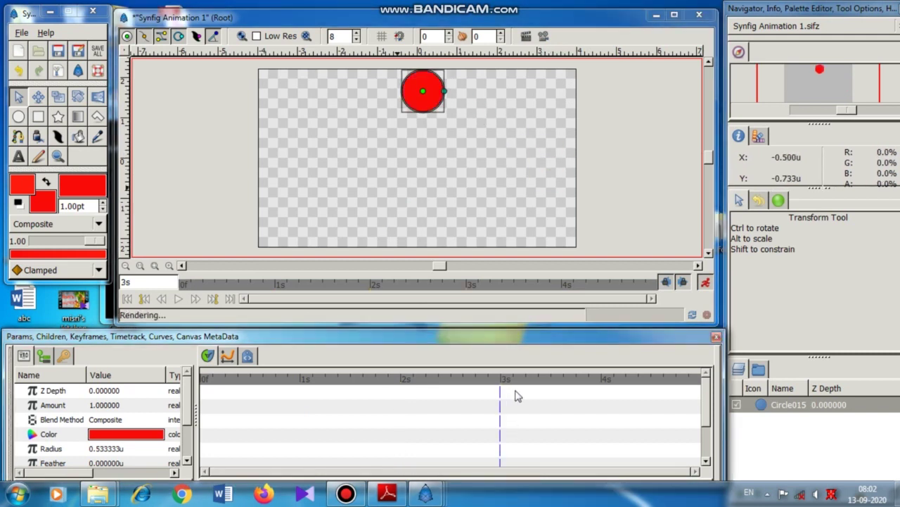
pyautogui.moveTo(427, 88); pyautogui.dragTo(280, 152)
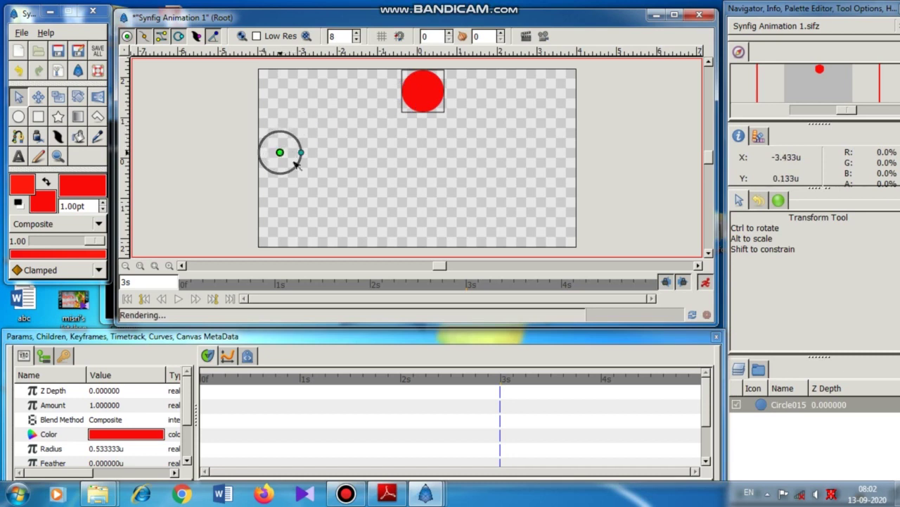
# Move the circle to the canvas's bottom centre at 4s and its right edge at 5s, and turn off animate editing mode
pyautogui.click(606, 387)
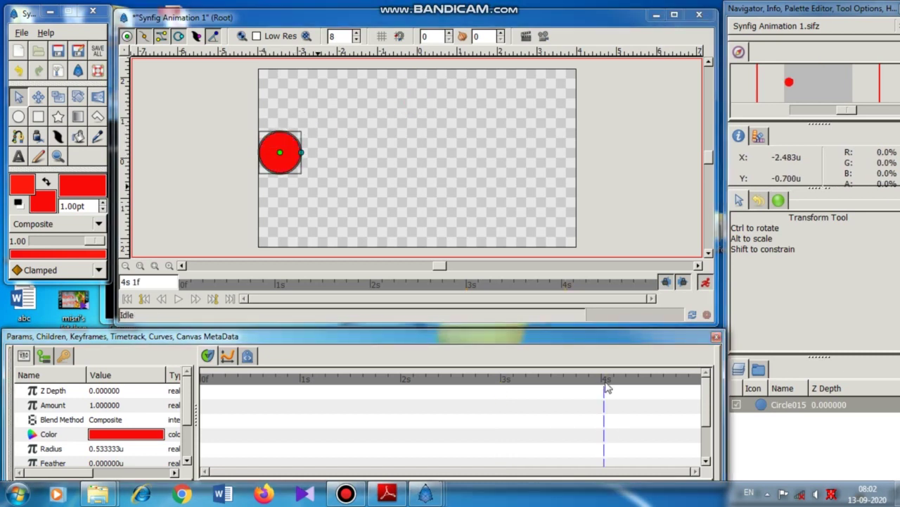
pyautogui.click(603, 387)
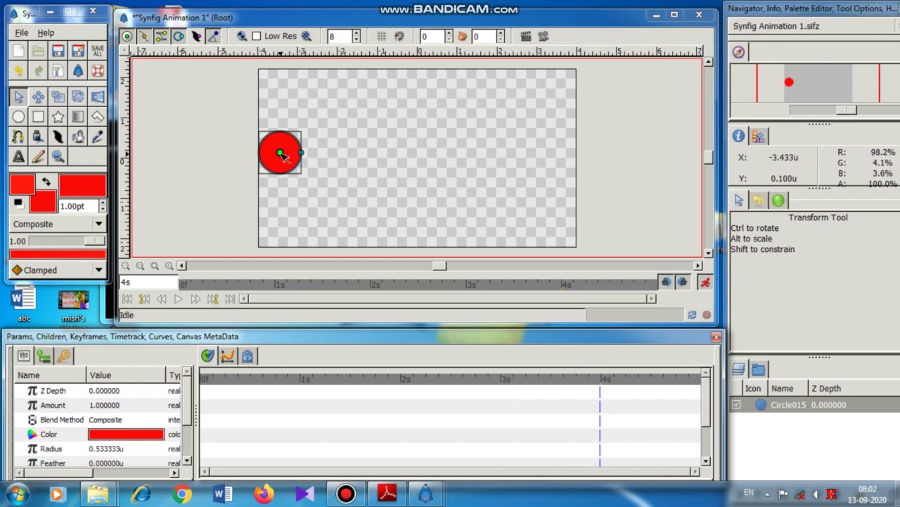
pyautogui.moveTo(282, 151); pyautogui.dragTo(407, 225)
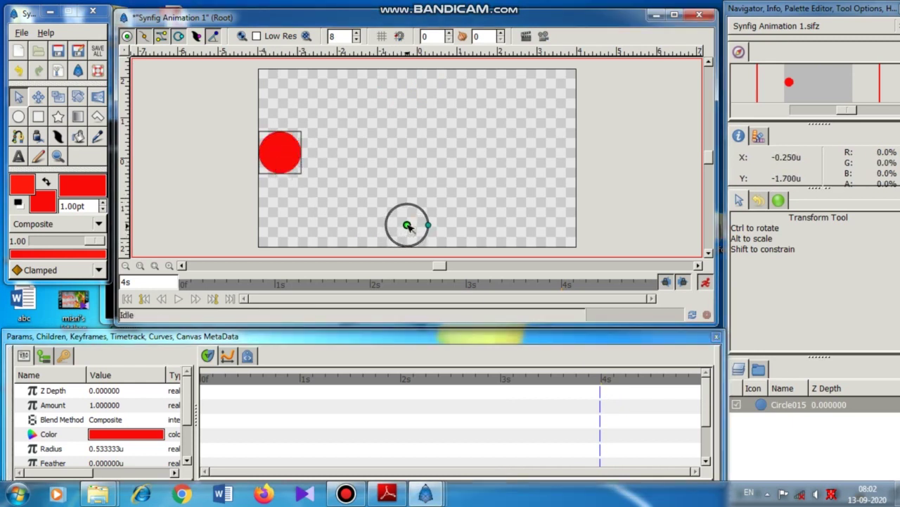
pyautogui.click(700, 385)
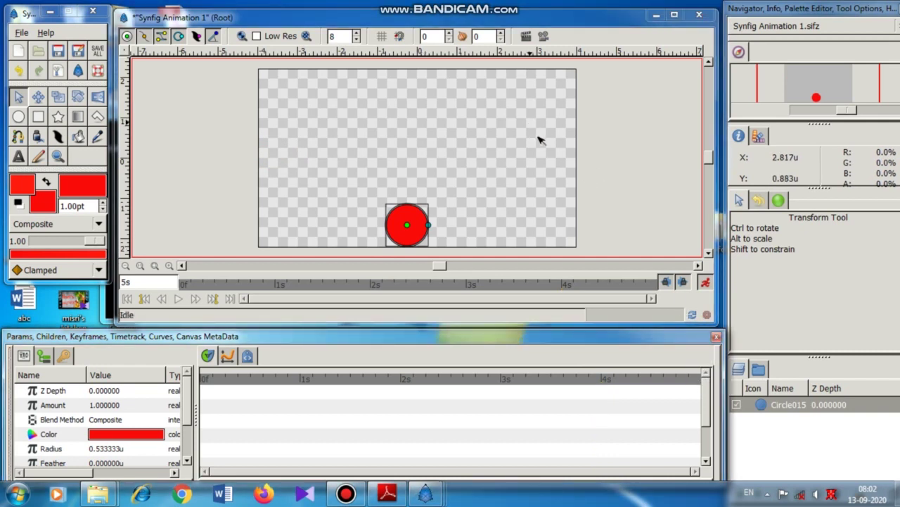
pyautogui.moveTo(410, 229); pyautogui.dragTo(555, 153)
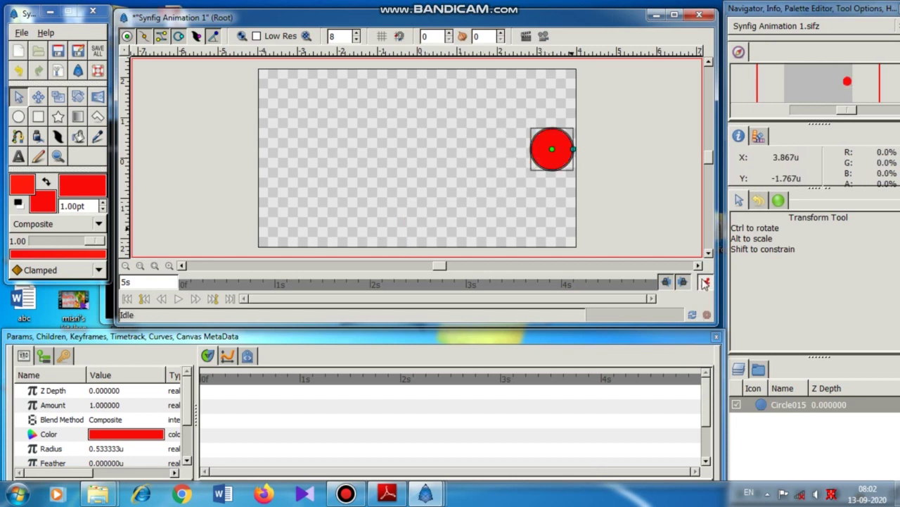
pyautogui.click(705, 282)
# Play the bouncing circle and check its Origin waypoints, and quit Synfig Studio without saving the animation
pyautogui.click(178, 299)
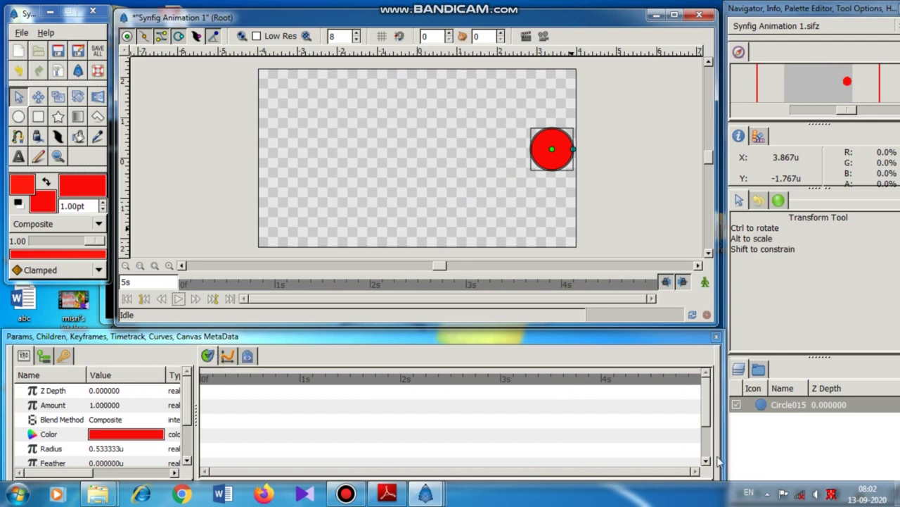
pyautogui.scroll(-3, 707, 415)
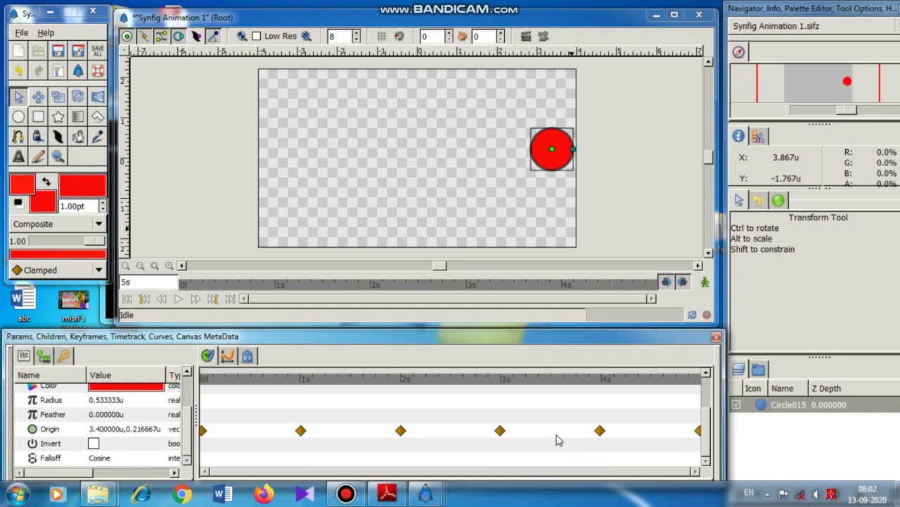
pyautogui.click(92, 12)
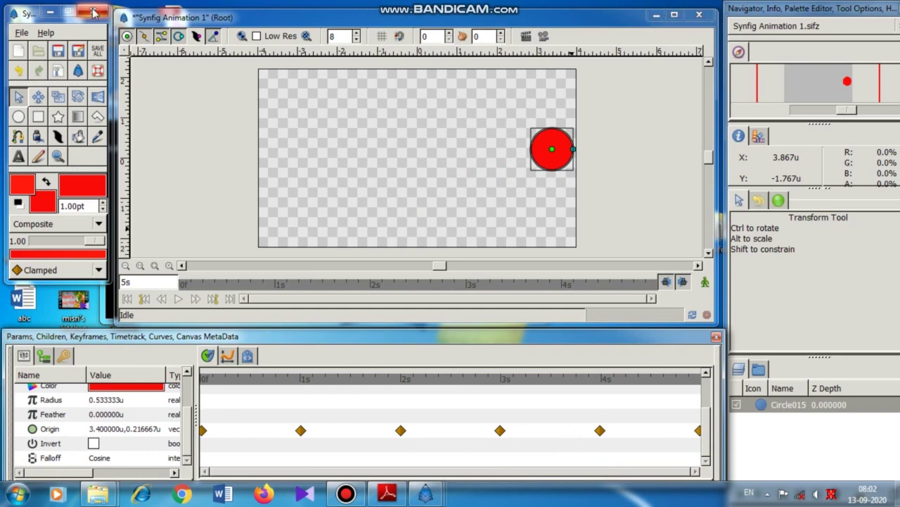
pyautogui.click(464, 203)
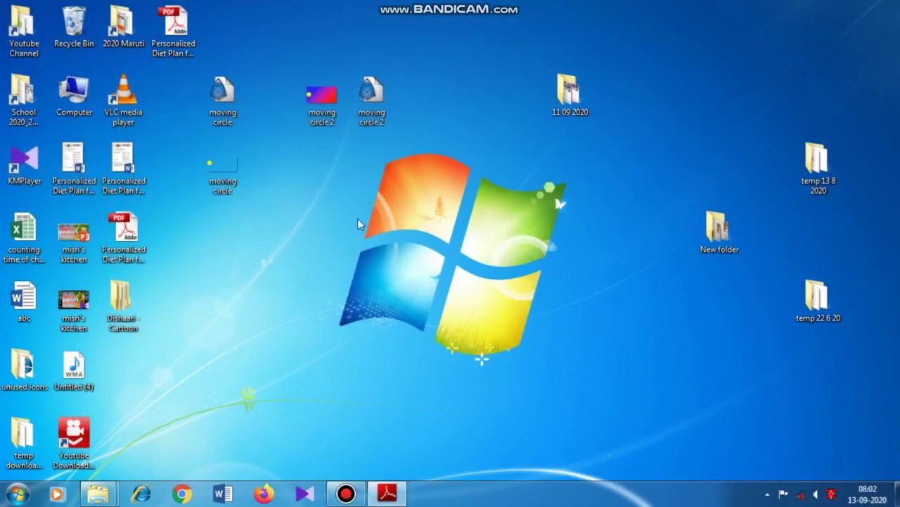
# View the moving circle 2 GIF from the desktop in Internet Explorer, and close the browser
pyautogui.rightClick(320, 121)
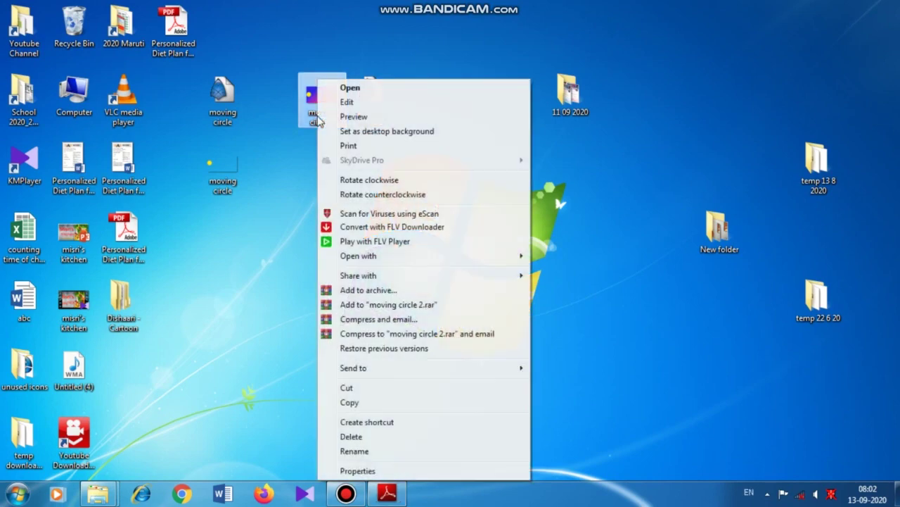
pyautogui.moveTo(419, 260)
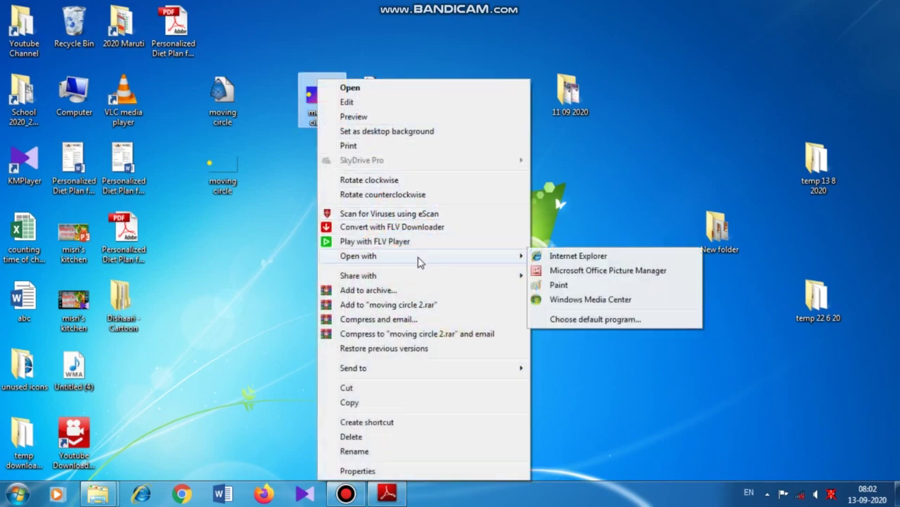
pyautogui.click(574, 257)
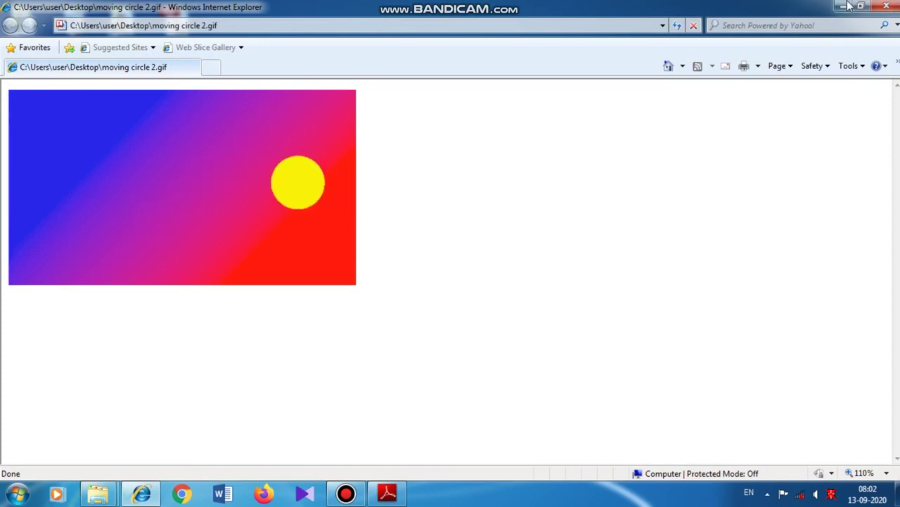
pyautogui.click(885, 6)
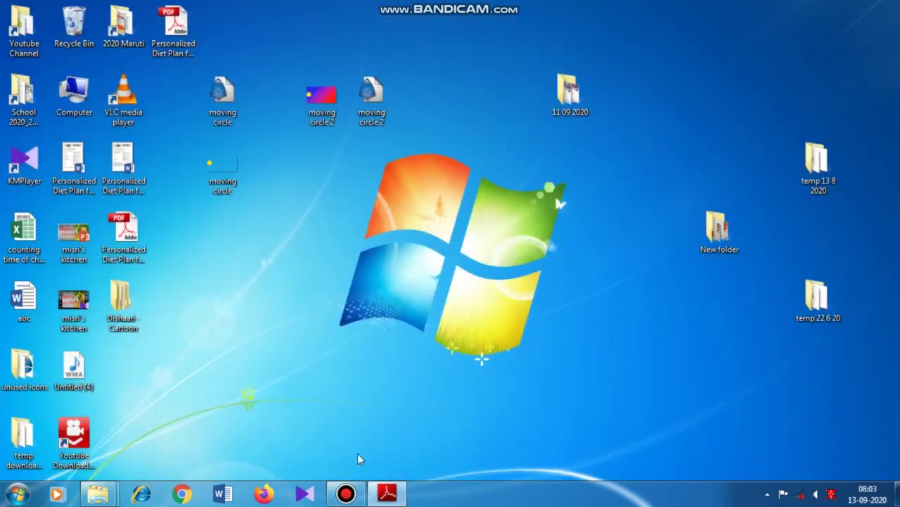
# Switch to chap3.pdf in Adobe Reader and read the Using Time Loop introduction and the Circle tool options in Figure 3.14
pyautogui.click(387, 493)
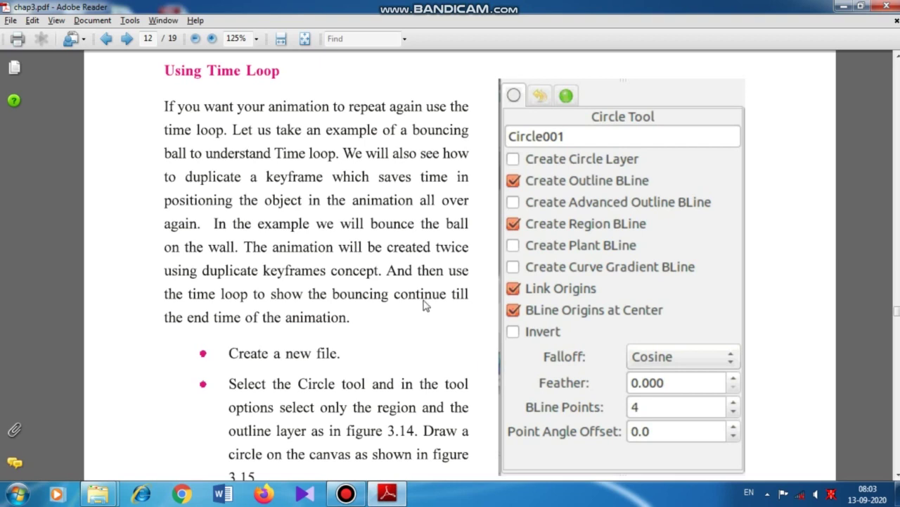
pyautogui.scroll(-1, 454, 299)
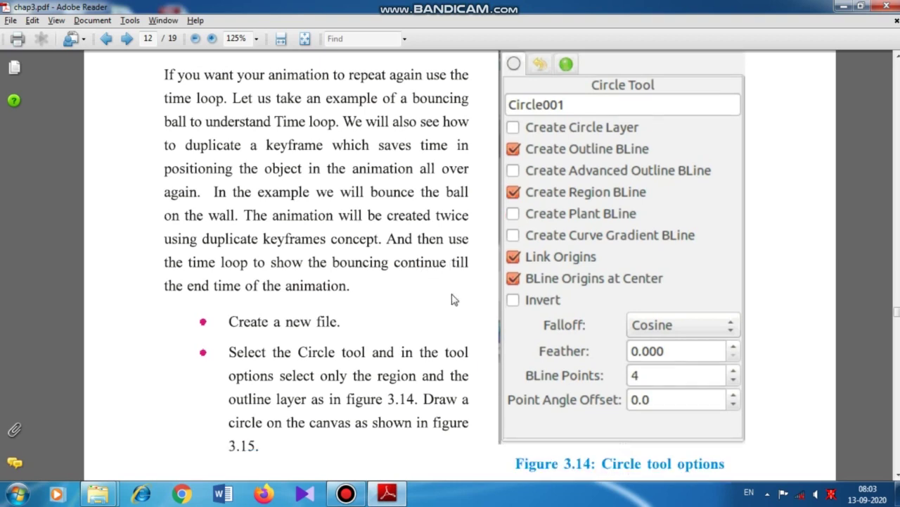
pyautogui.scroll(-7, 453, 300)
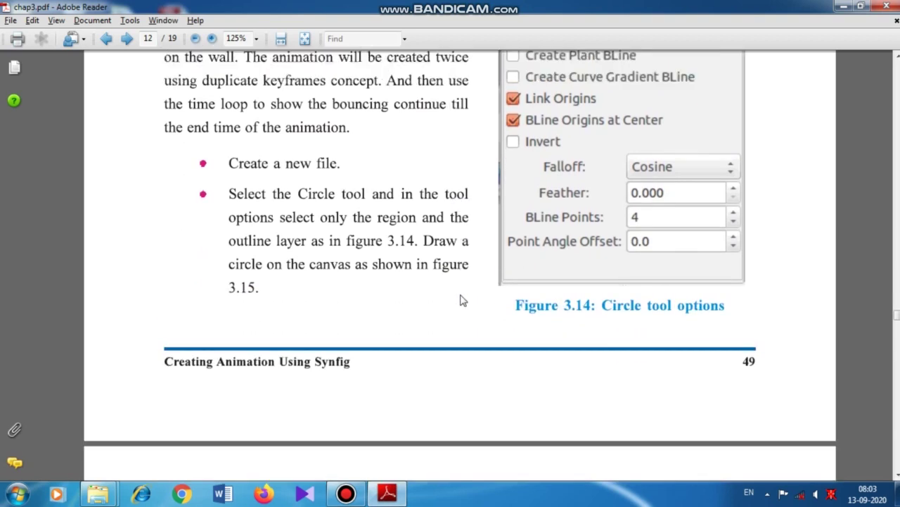
pyautogui.scroll(-7, 462, 299)
pyautogui.scroll(8, 463, 292)
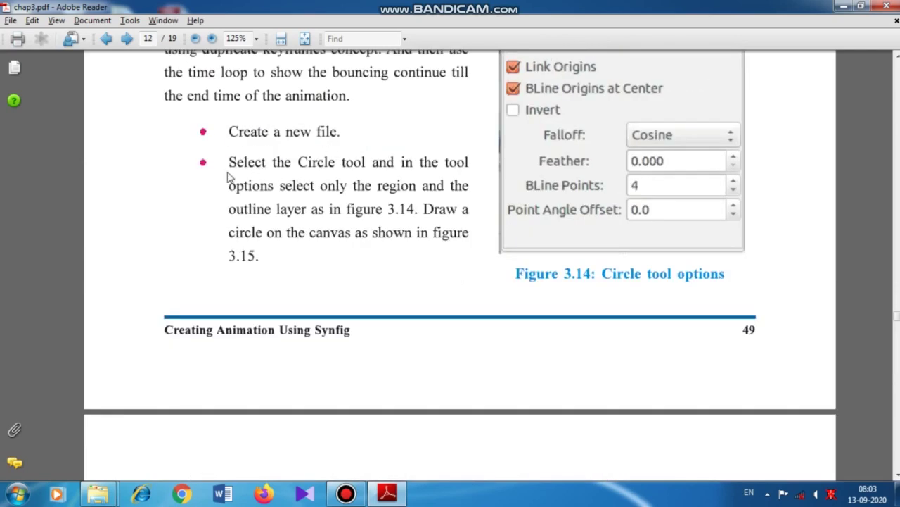
pyautogui.scroll(1, 287, 179)
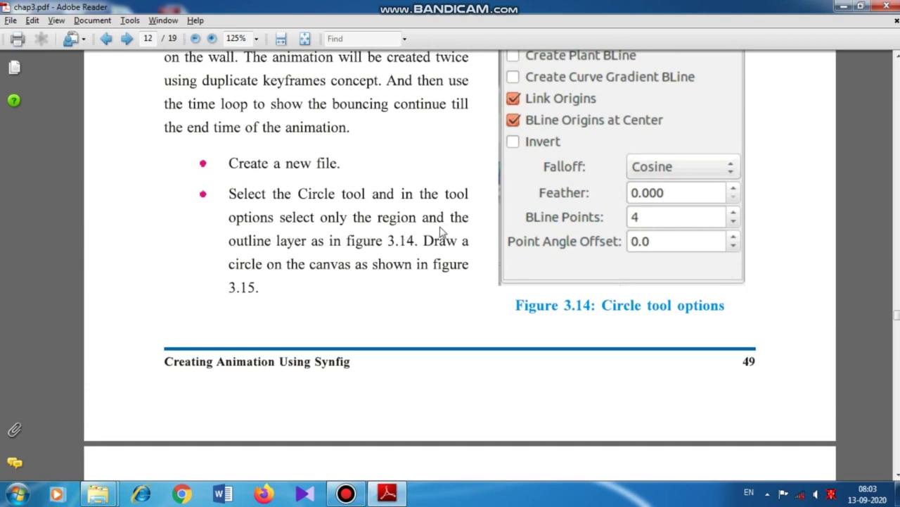
pyautogui.scroll(1, 451, 231)
pyautogui.scroll(1, 603, 97)
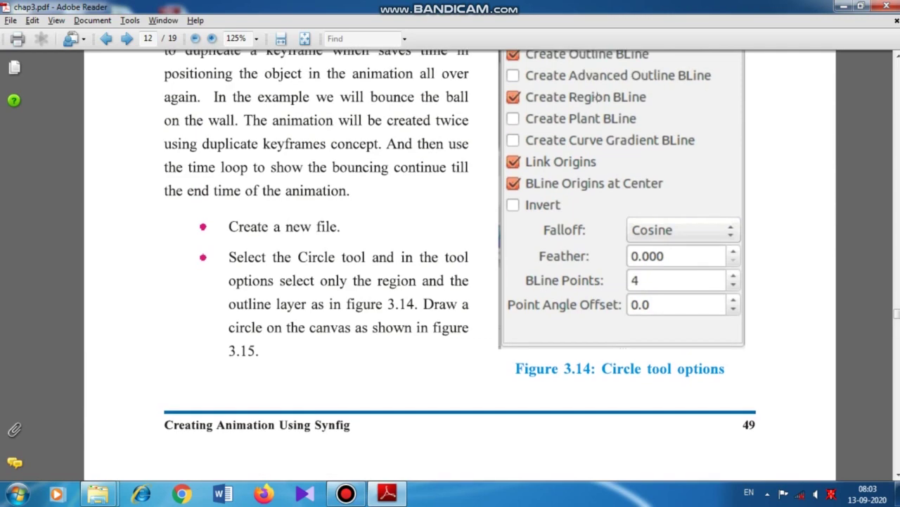
pyautogui.scroll(7, 574, 102)
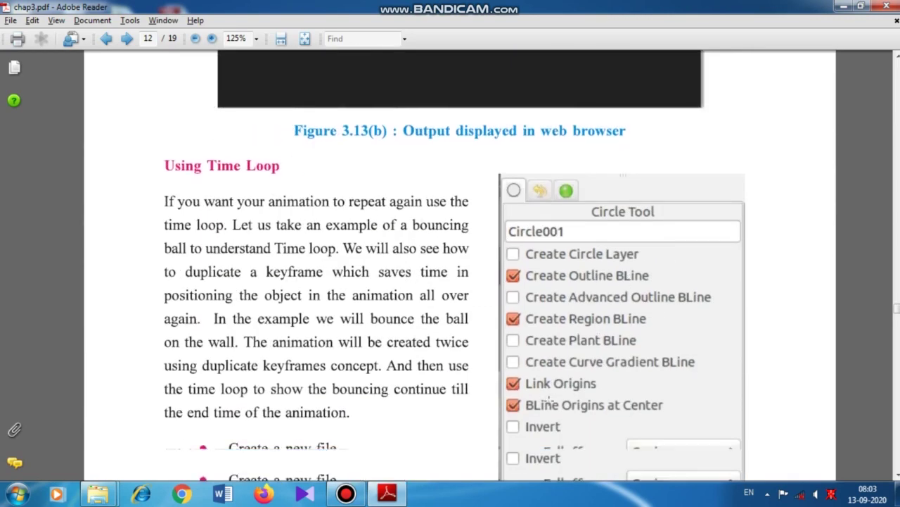
pyautogui.scroll(-6, 542, 352)
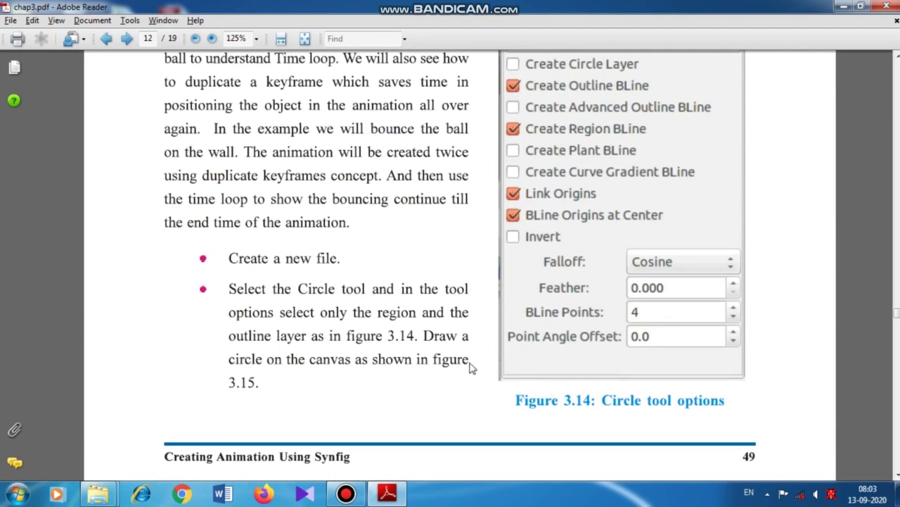
pyautogui.scroll(-2, 375, 373)
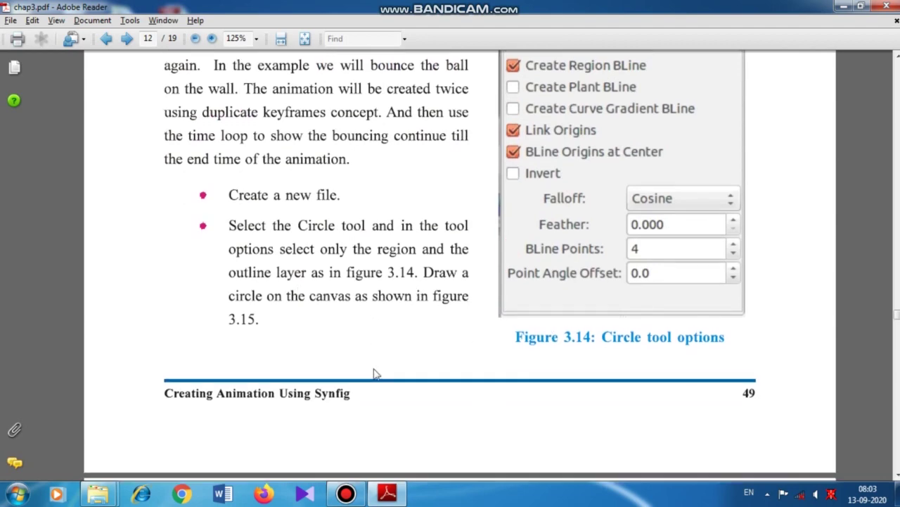
# Read the textbook instructions for drawing the ball and adding a keyframe at 0f, including Figures 3.15 and 3.16
pyautogui.scroll(-12, 376, 366)
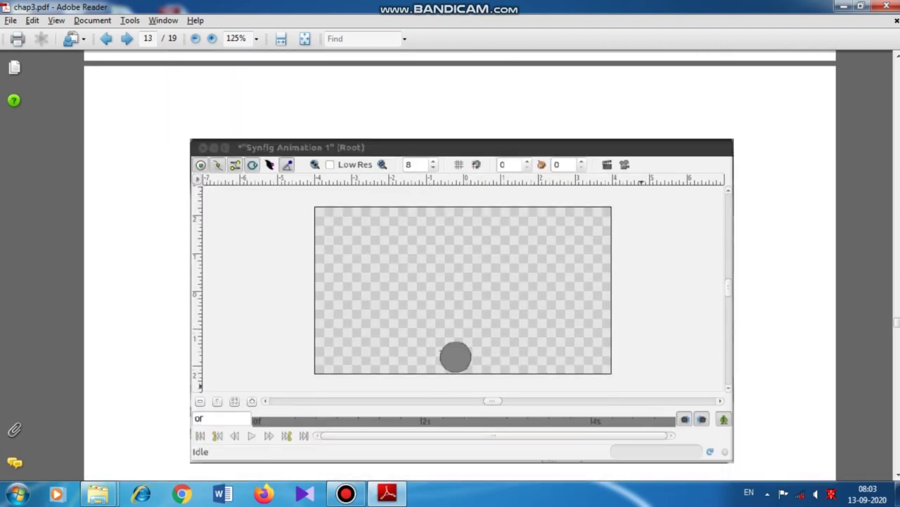
pyautogui.scroll(-7, 461, 369)
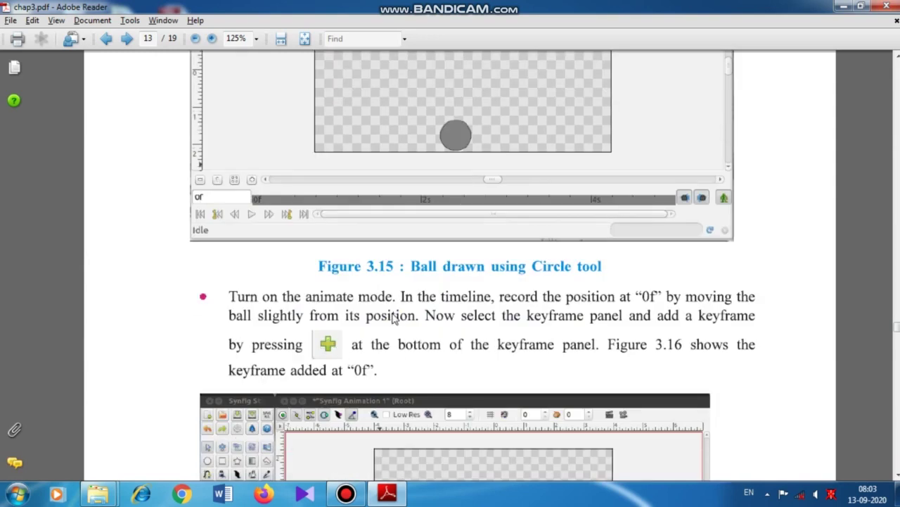
pyautogui.scroll(-1, 481, 317)
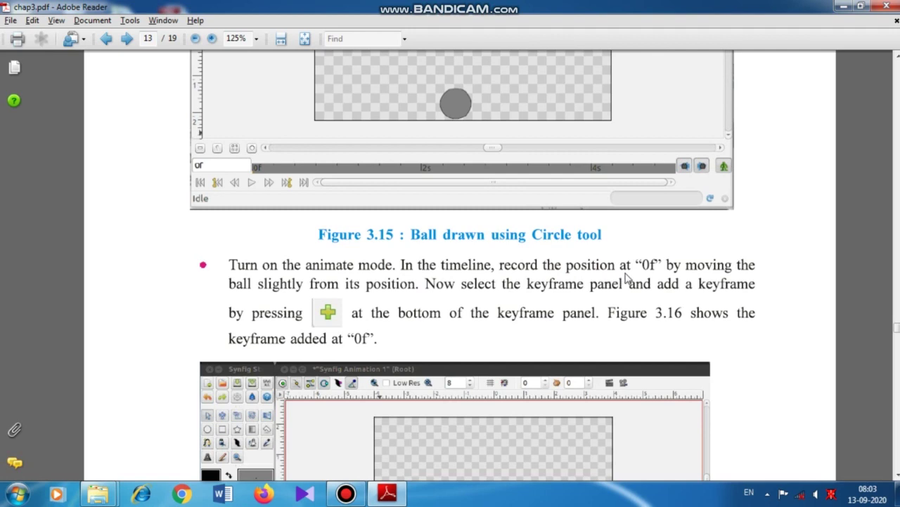
pyautogui.scroll(-1, 627, 277)
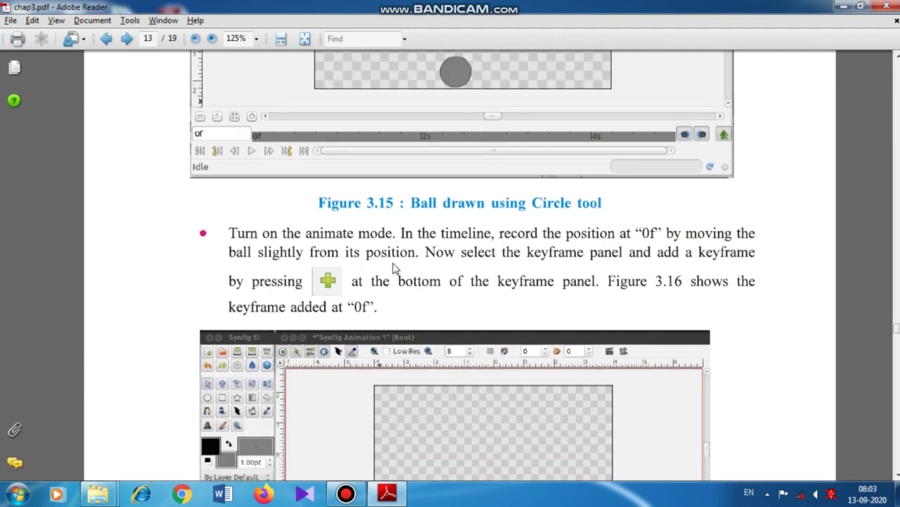
pyautogui.scroll(-1, 395, 268)
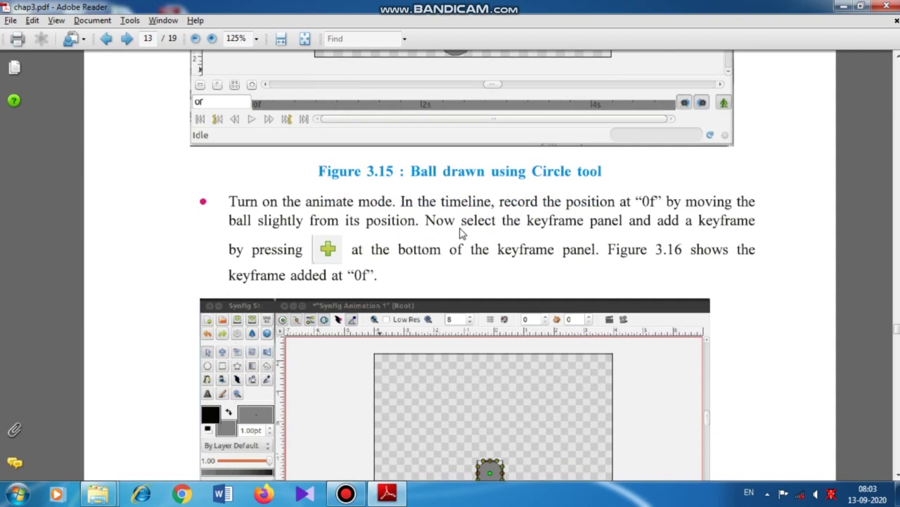
pyautogui.scroll(-2, 463, 233)
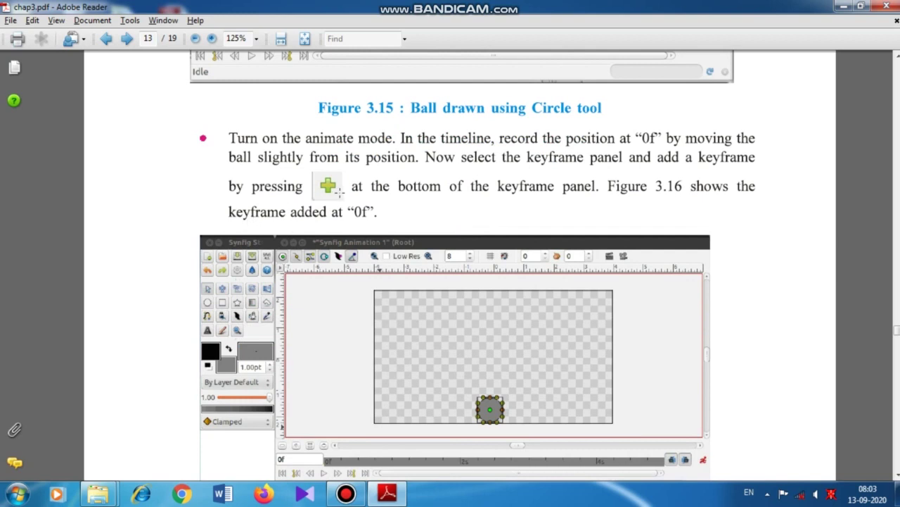
pyautogui.scroll(-2, 473, 265)
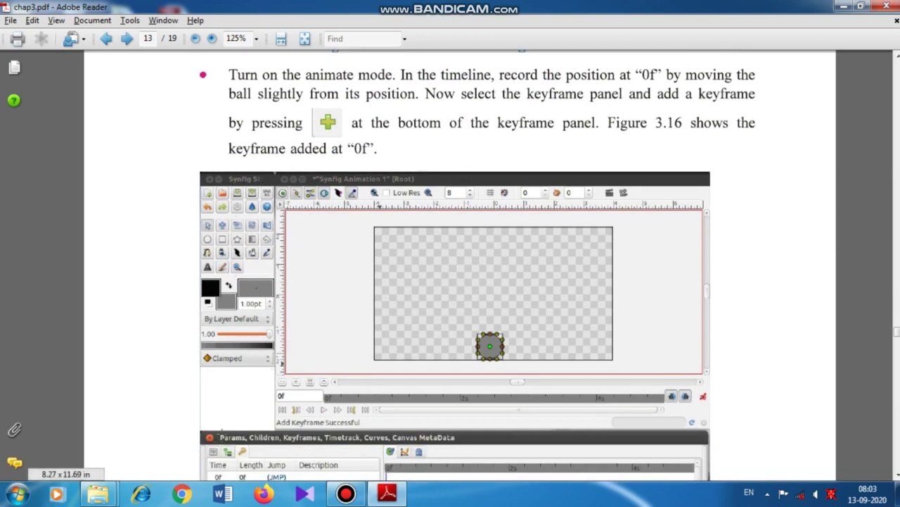
pyautogui.scroll(-2, 239, 423)
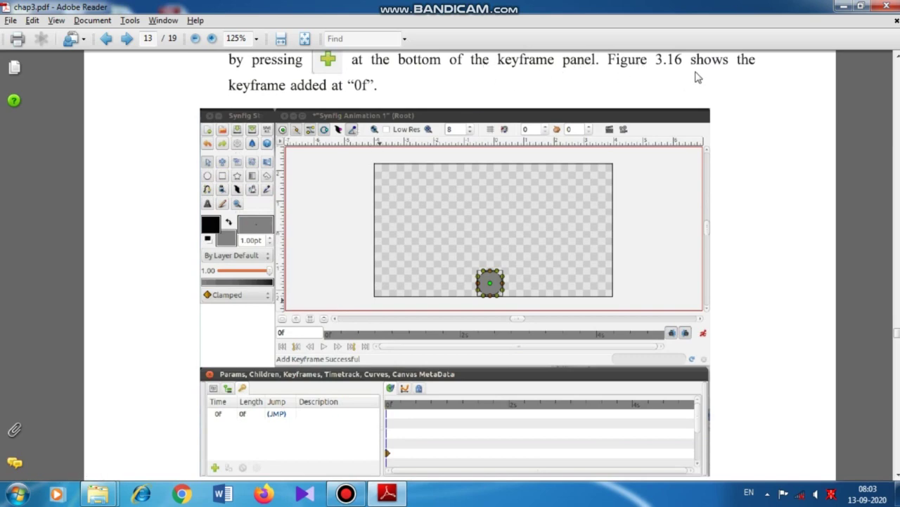
pyautogui.scroll(-6, 268, 330)
pyautogui.scroll(-11, 232, 382)
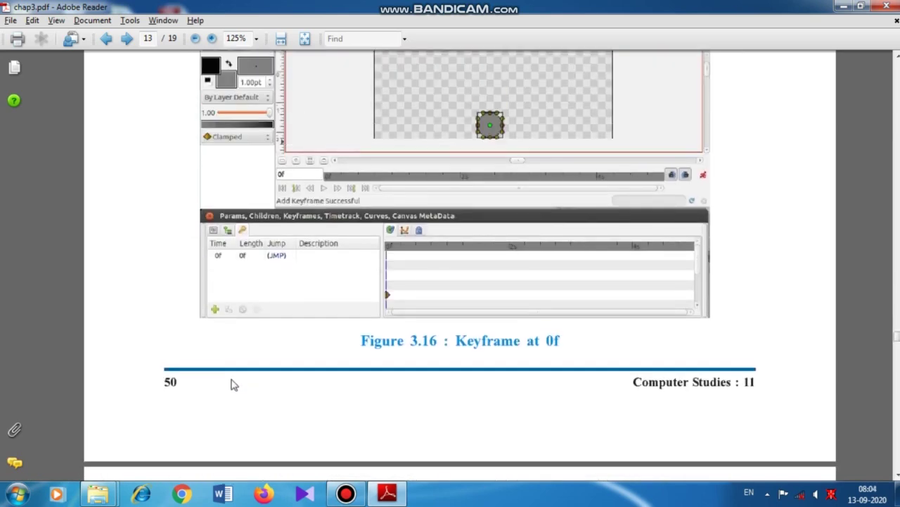
# Review how the ball is repositioned and keyframed at 6f, 12f and 18f in Figures 3.17 to 3.19
pyautogui.scroll(-1, 232, 386)
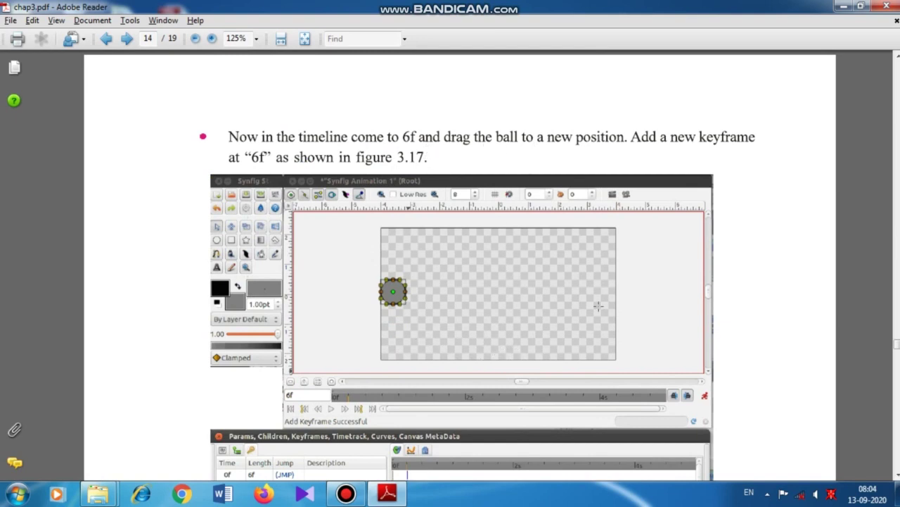
pyautogui.scroll(-1, 626, 151)
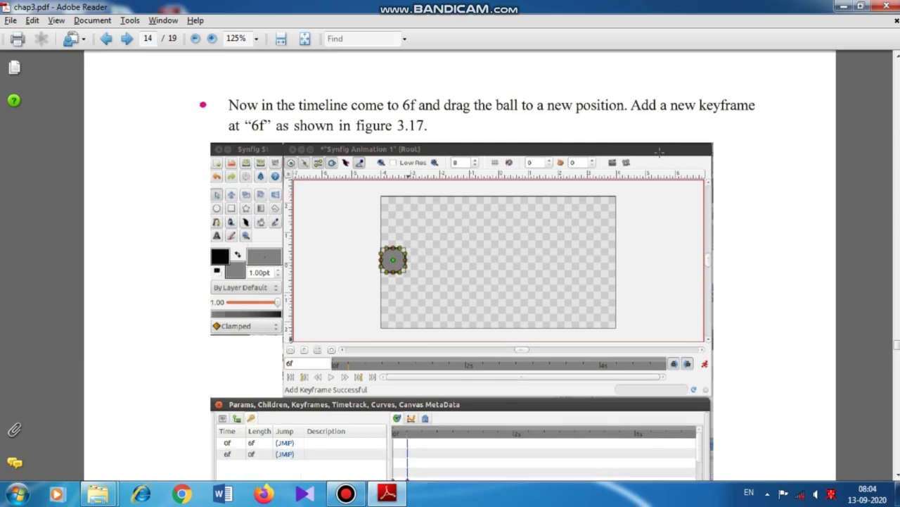
pyautogui.scroll(7, 660, 157)
pyautogui.scroll(-6, 659, 156)
pyautogui.scroll(-5, 539, 233)
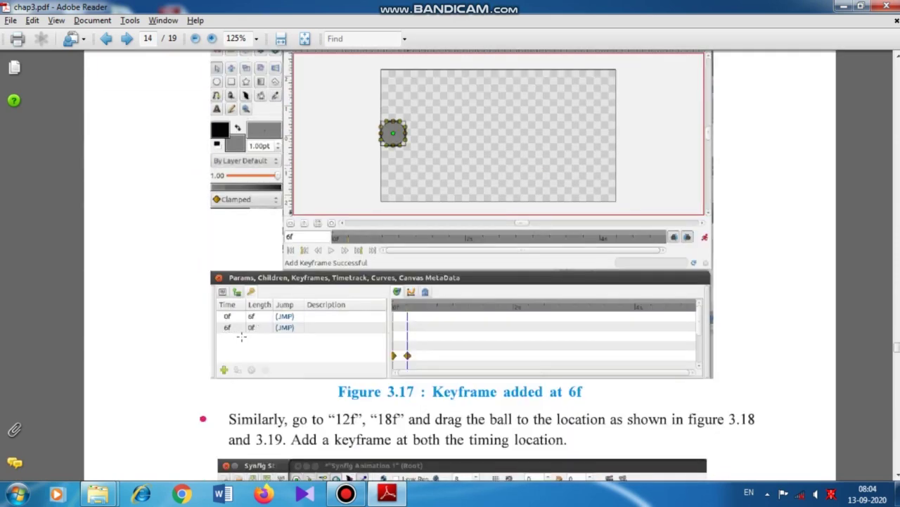
pyautogui.scroll(-14, 457, 267)
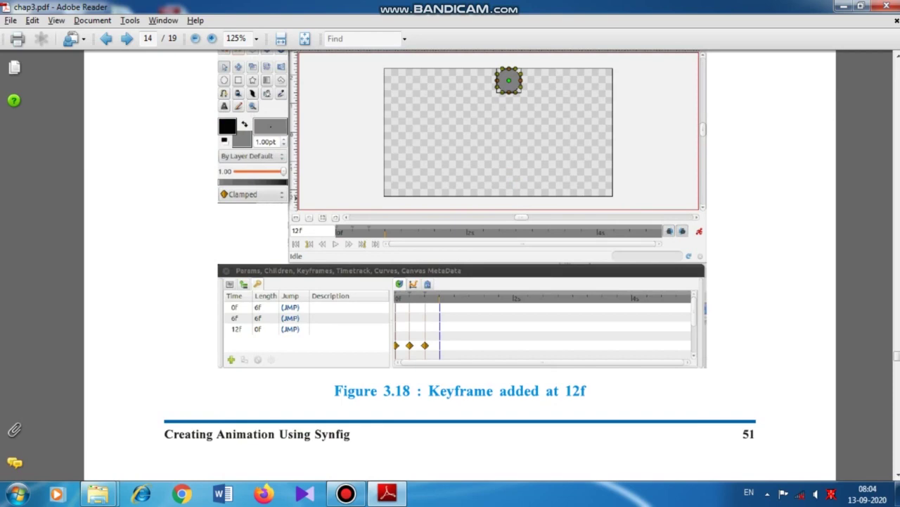
pyautogui.scroll(-4, 468, 362)
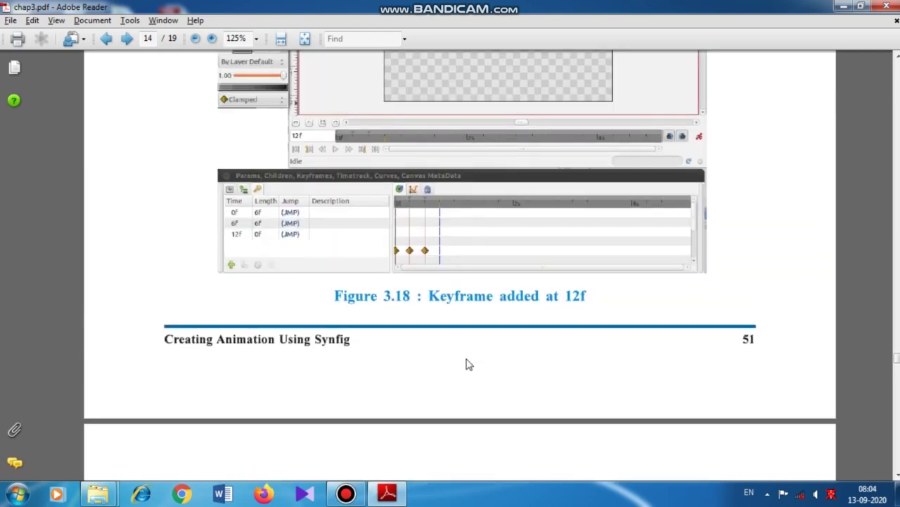
pyautogui.scroll(-12, 468, 364)
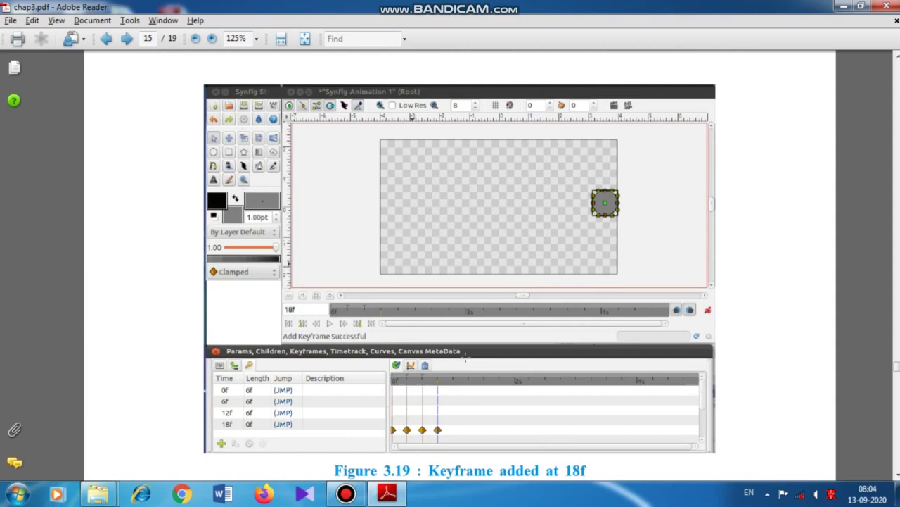
# Study the instructions and Figure 3.20 on duplicating the 0f keyframe at 1s
pyautogui.scroll(-9, 466, 358)
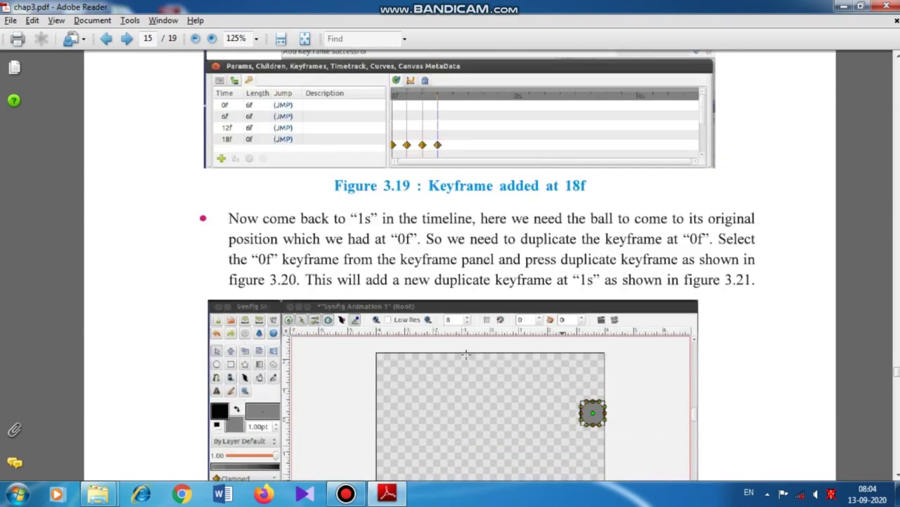
pyautogui.scroll(-4, 466, 353)
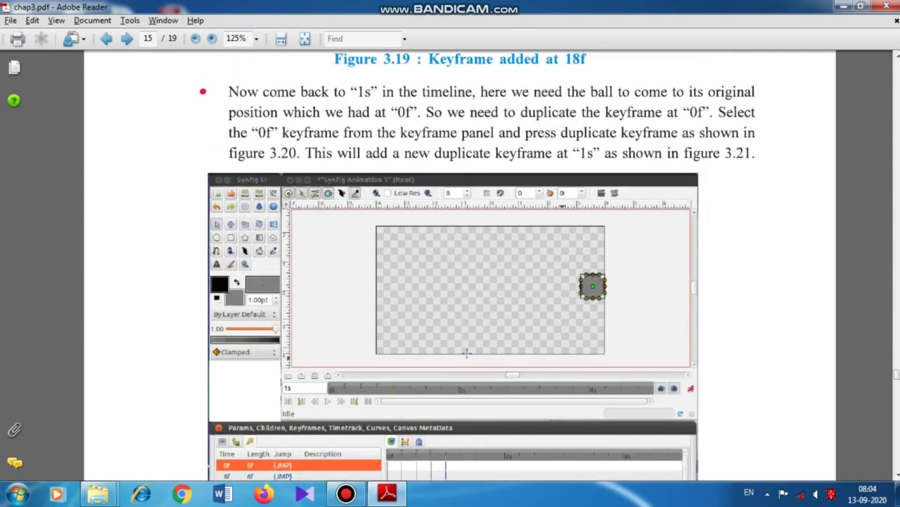
pyautogui.scroll(-3, 467, 351)
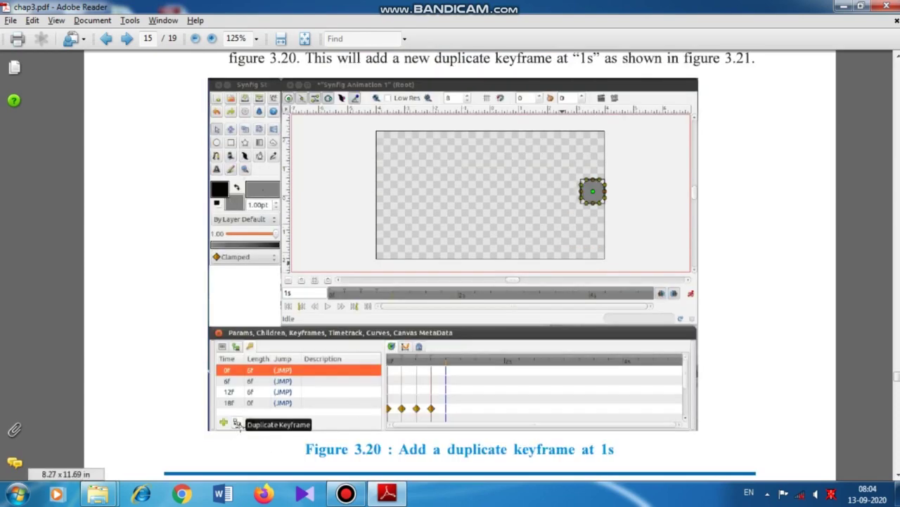
pyautogui.scroll(2, 312, 429)
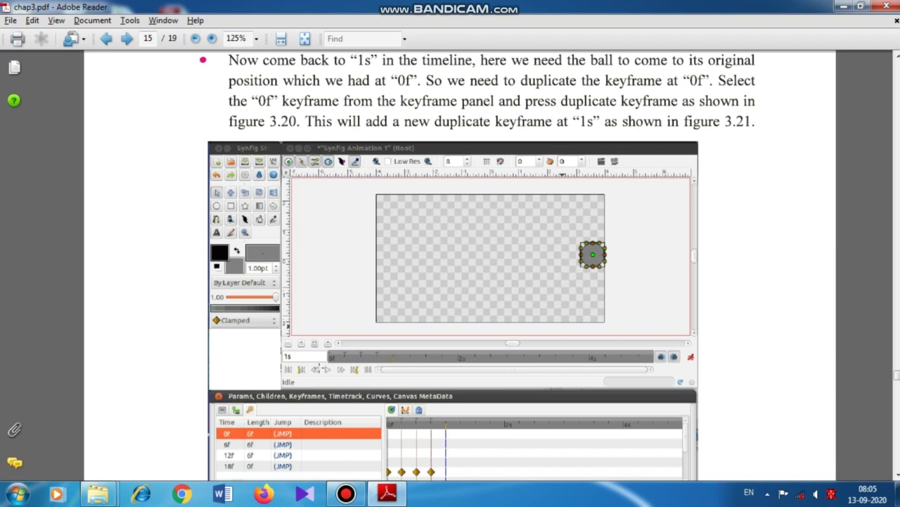
pyautogui.scroll(-2, 259, 455)
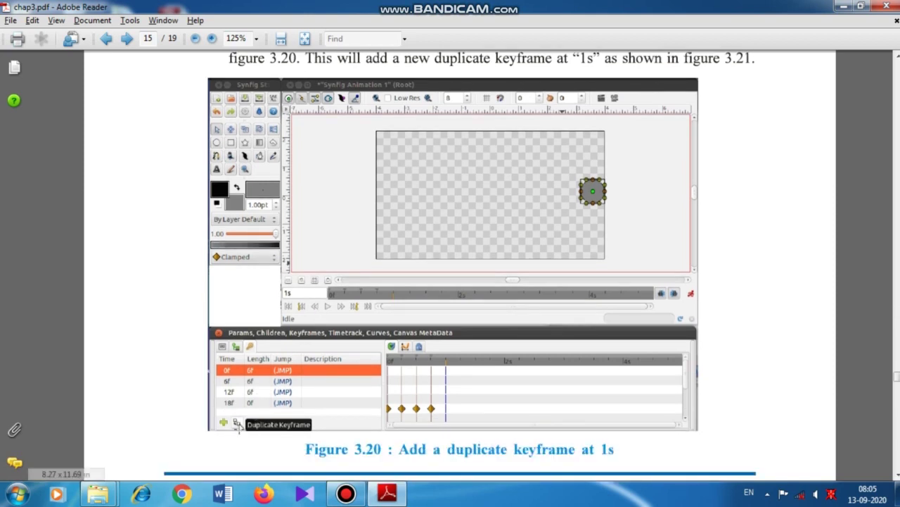
pyautogui.scroll(3, 437, 252)
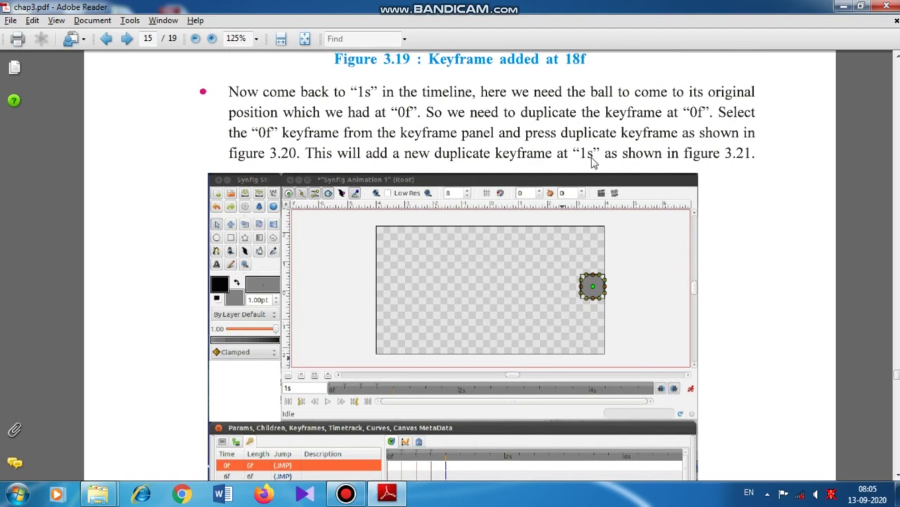
pyautogui.scroll(-2, 591, 162)
pyautogui.scroll(-1, 743, 105)
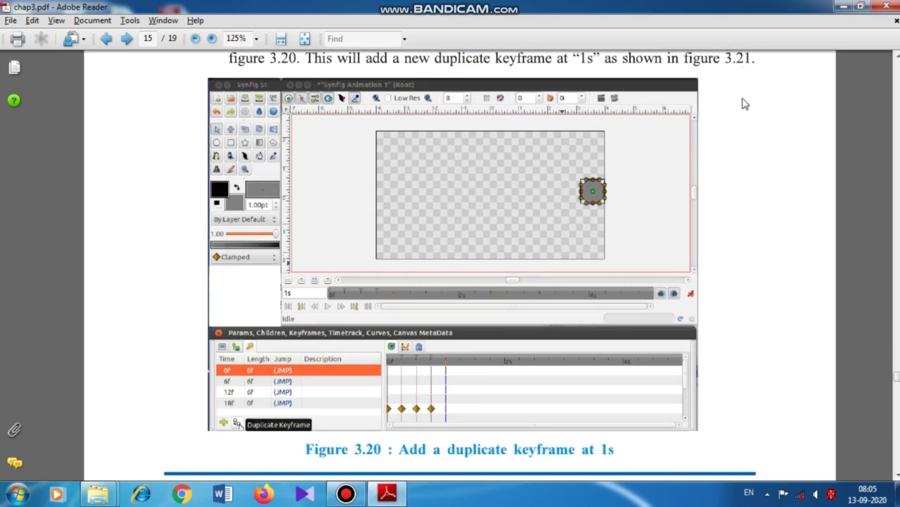
# Examine the duplicate keyframes in Figures 3.21 and 3.22 and the instructions for previewing the animation and inserting a time loop layer
pyautogui.scroll(-8, 744, 113)
pyautogui.scroll(-8, 677, 195)
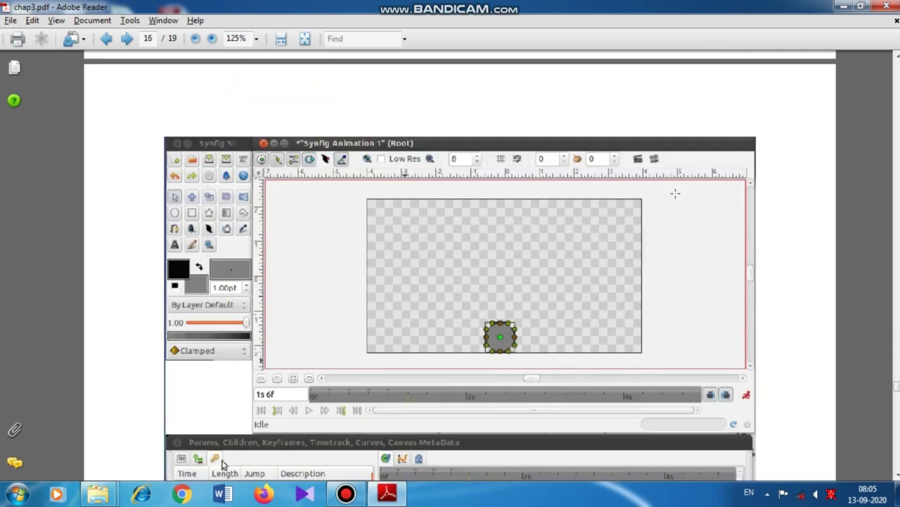
pyautogui.scroll(-2, 670, 200)
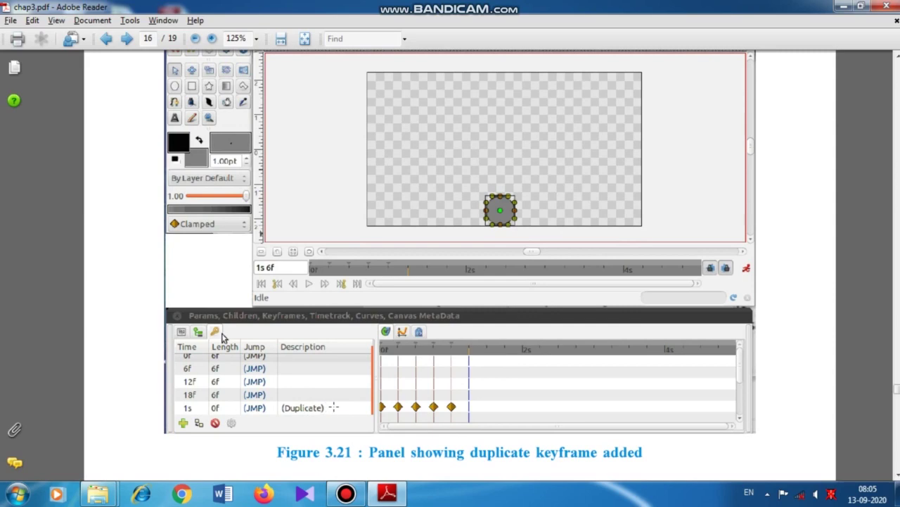
pyautogui.scroll(-1, 330, 408)
pyautogui.scroll(-7, 348, 407)
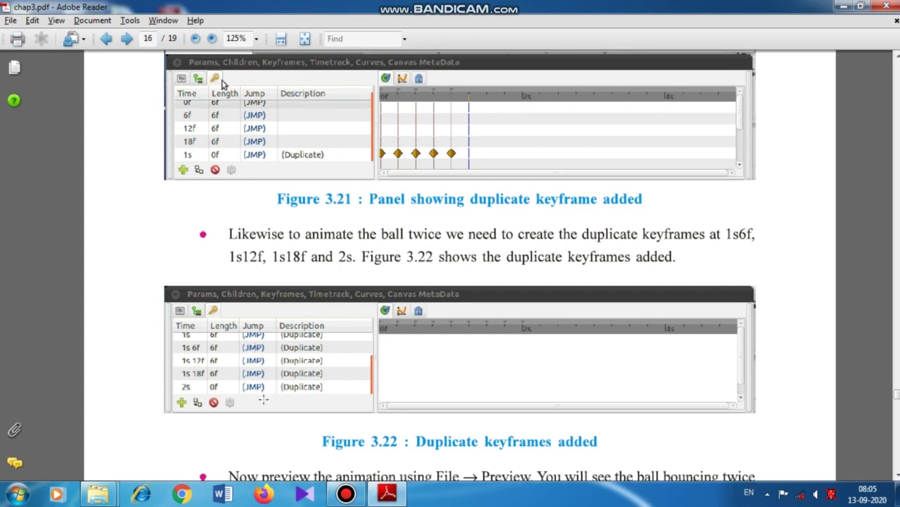
pyautogui.scroll(-5, 263, 400)
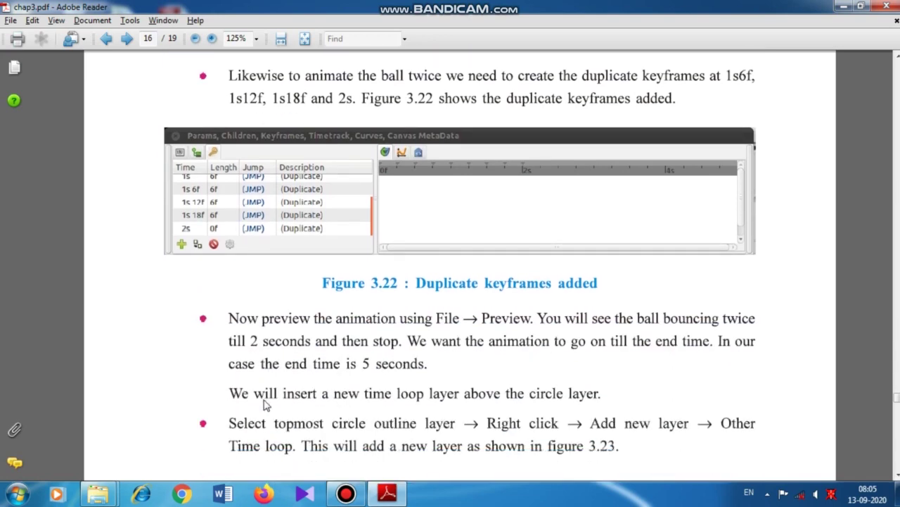